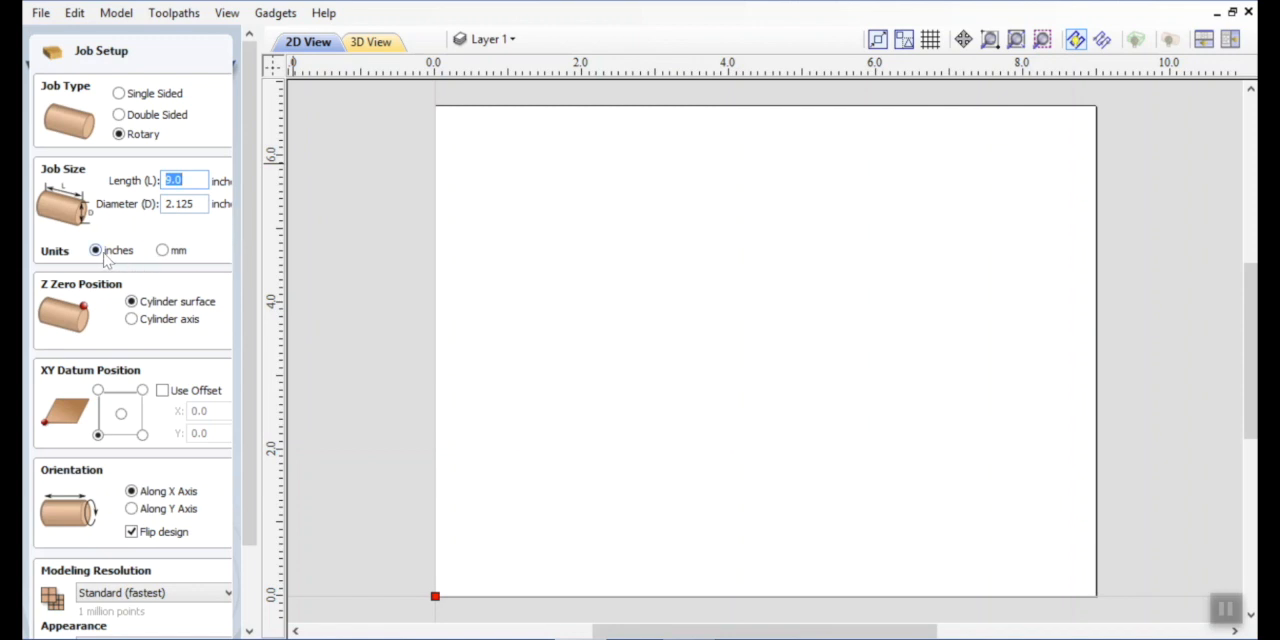
Set the rotary job's Z zero position to the cylinder axis and accept the job setup.
{"action": "left_click", "coordinate": [131, 319]}
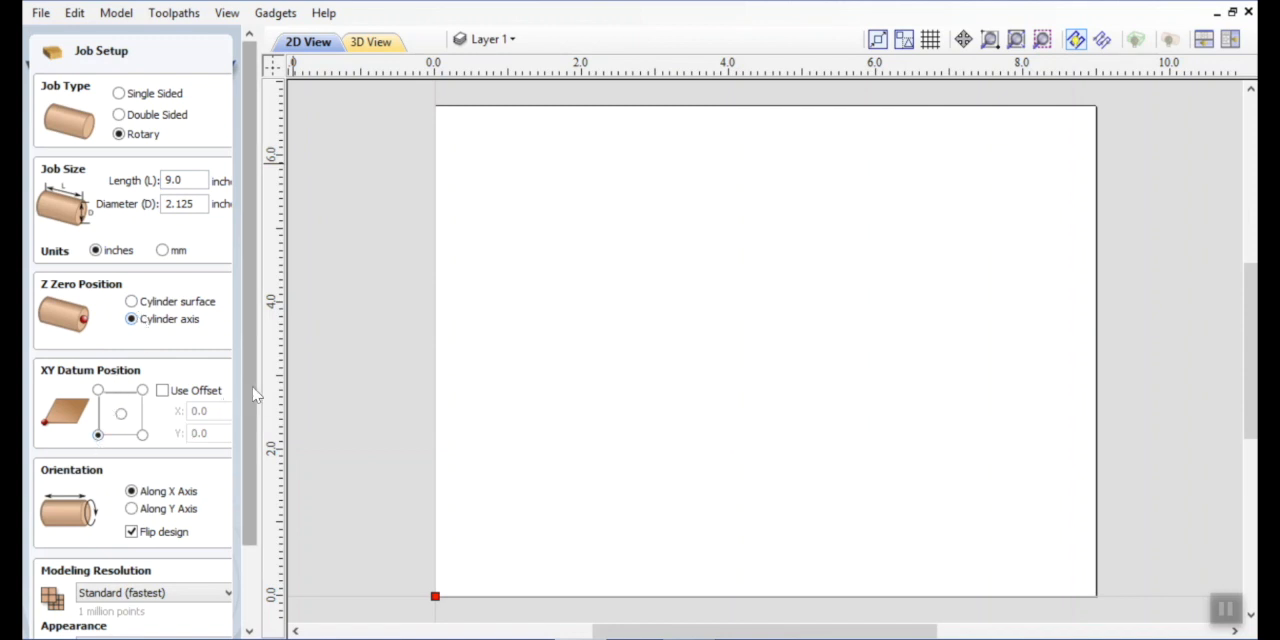
{"action": "left_click_drag", "start_coordinate": [244, 401], "coordinate": [247, 545]}
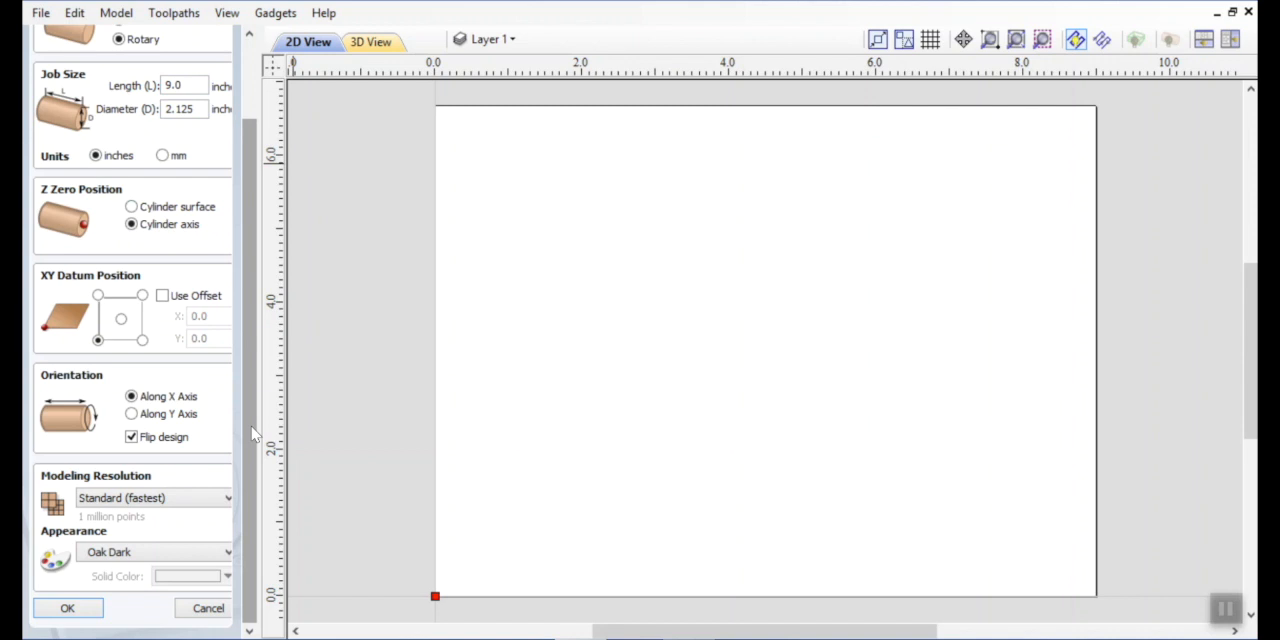
{"action": "left_click", "coordinate": [68, 609]}
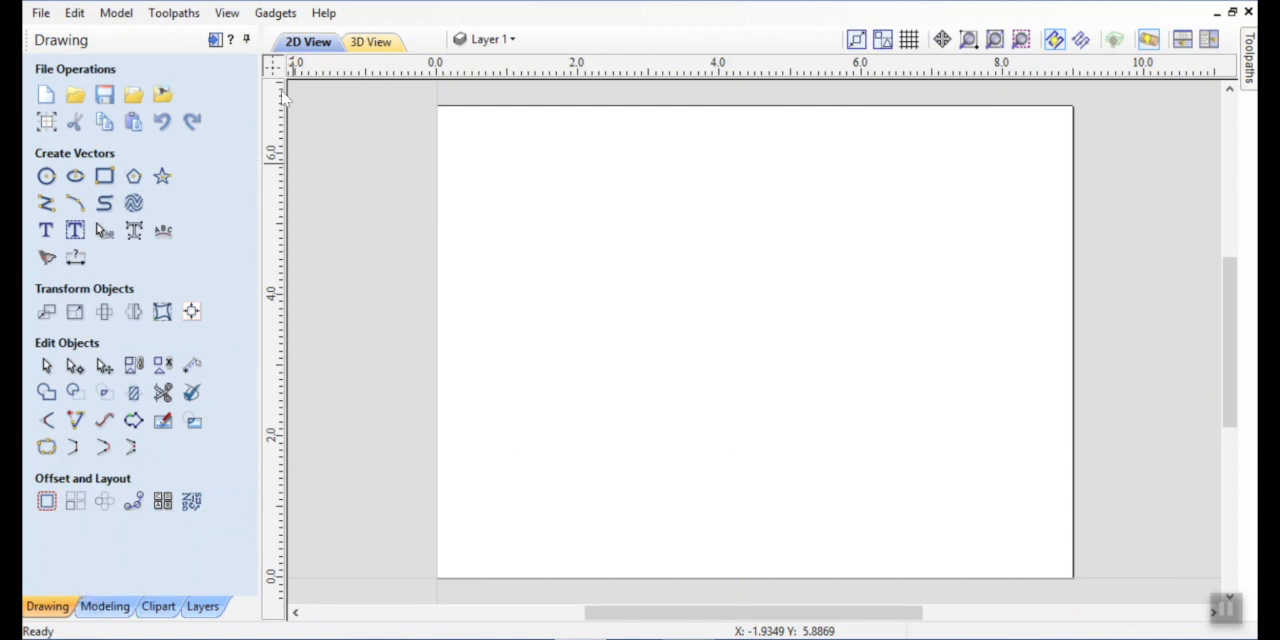
Create a raster rounding toolpath with the wrapping gadget for a 2.25-inch square blank, and keep the toolpaths panel pinned open.
{"action": "left_click", "coordinate": [275, 14]}
{"action": "mouse_move", "coordinate": [337, 231]}
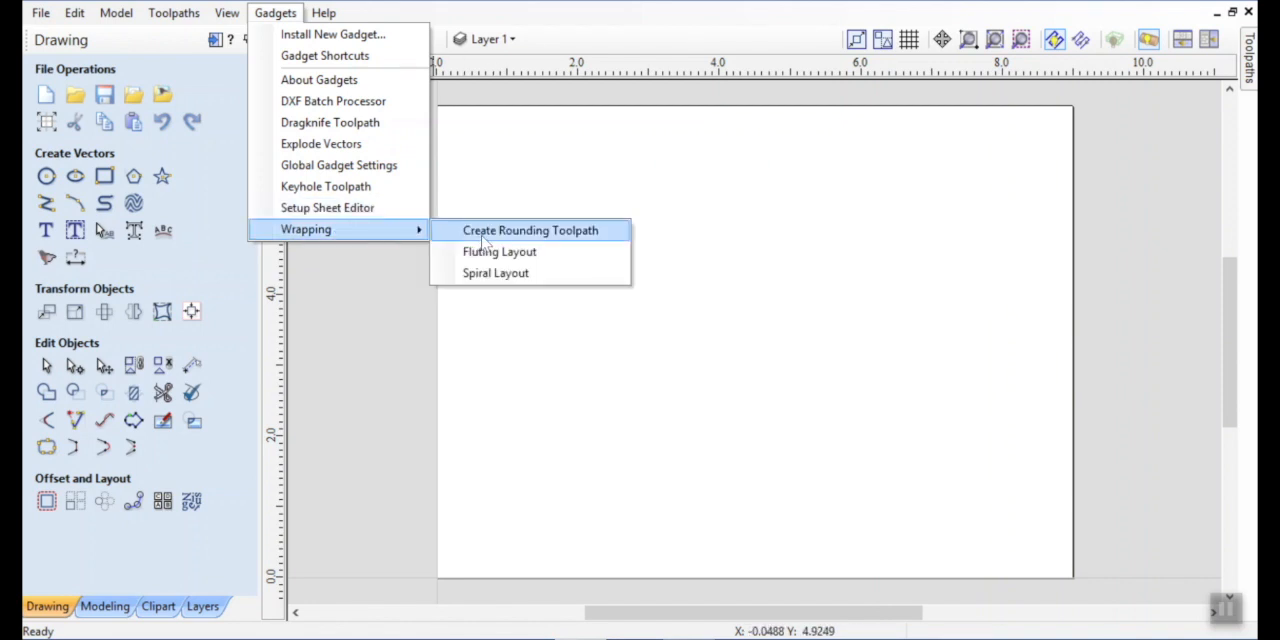
{"action": "left_click", "coordinate": [484, 235]}
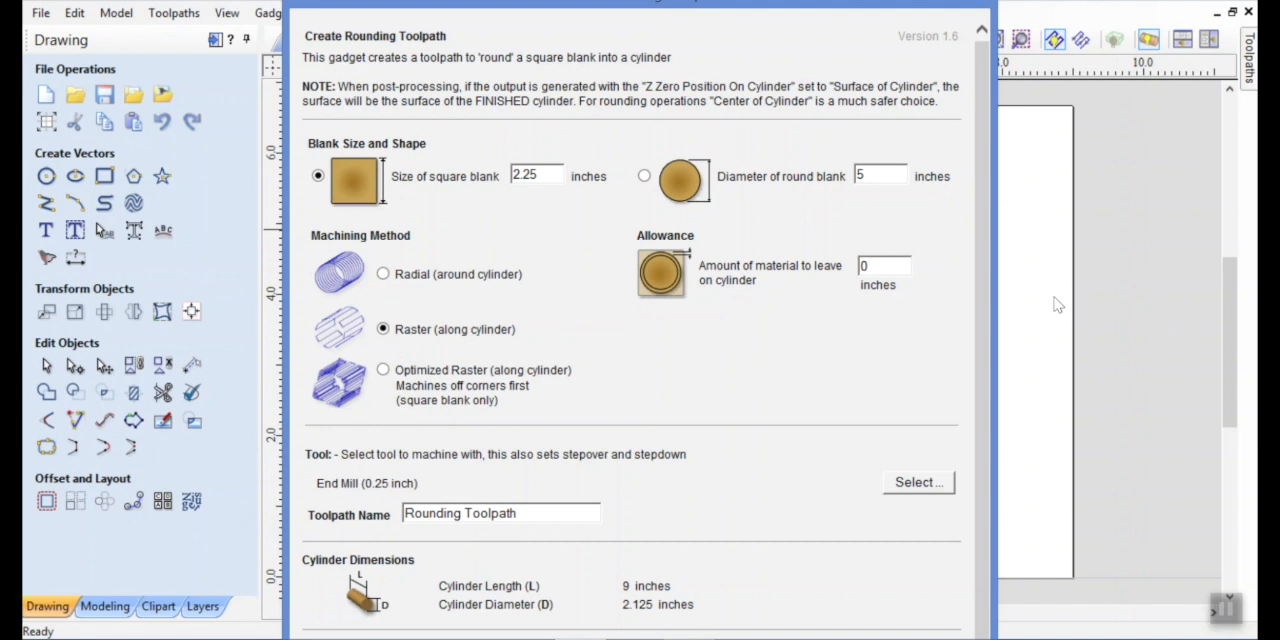
{"action": "scroll", "coordinate": [983, 300], "scroll_direction": "down", "scroll_amount": 1}
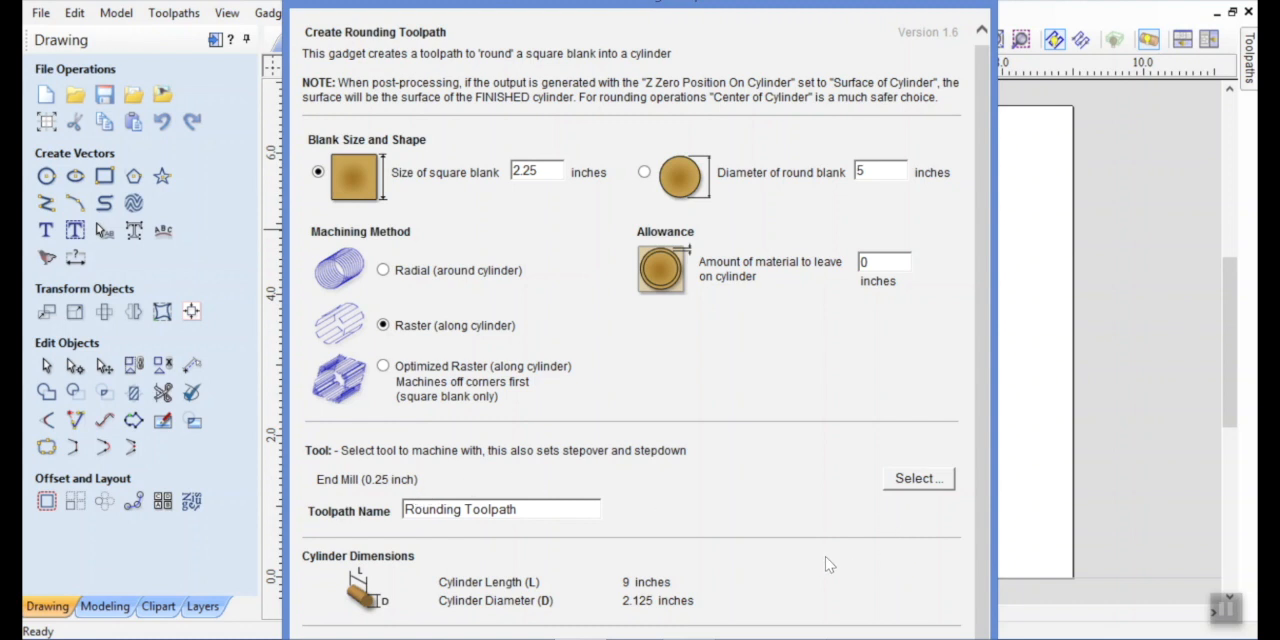
{"action": "key", "text": "Escape"}
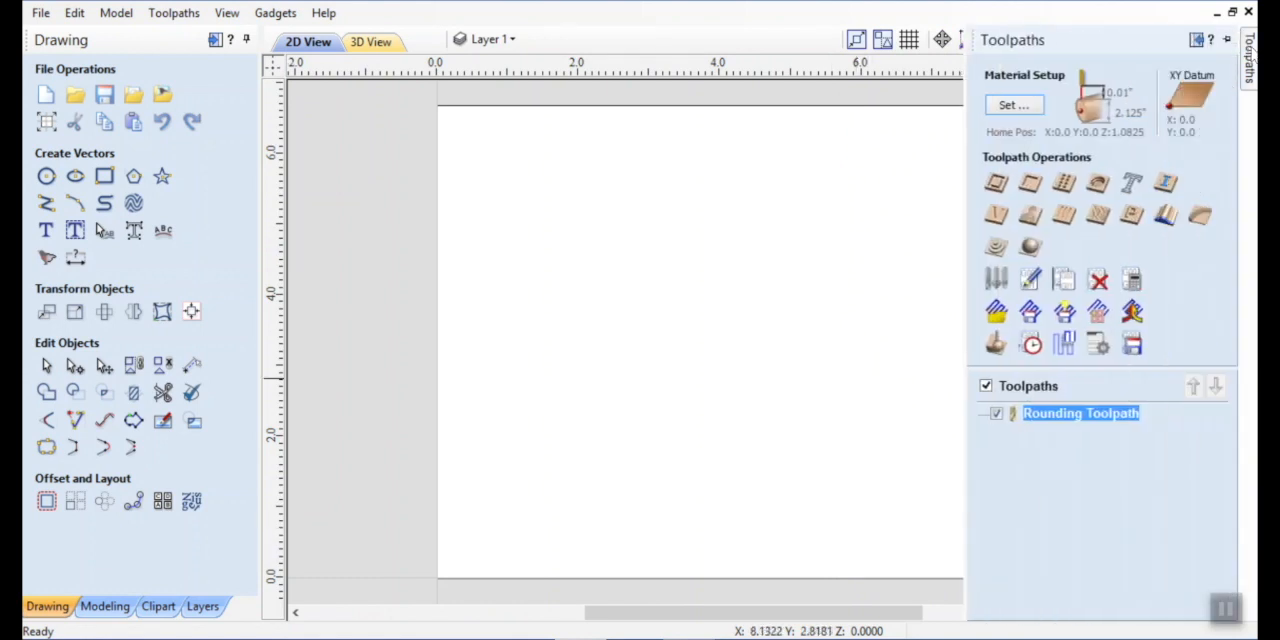
{"action": "left_click", "coordinate": [1227, 39]}
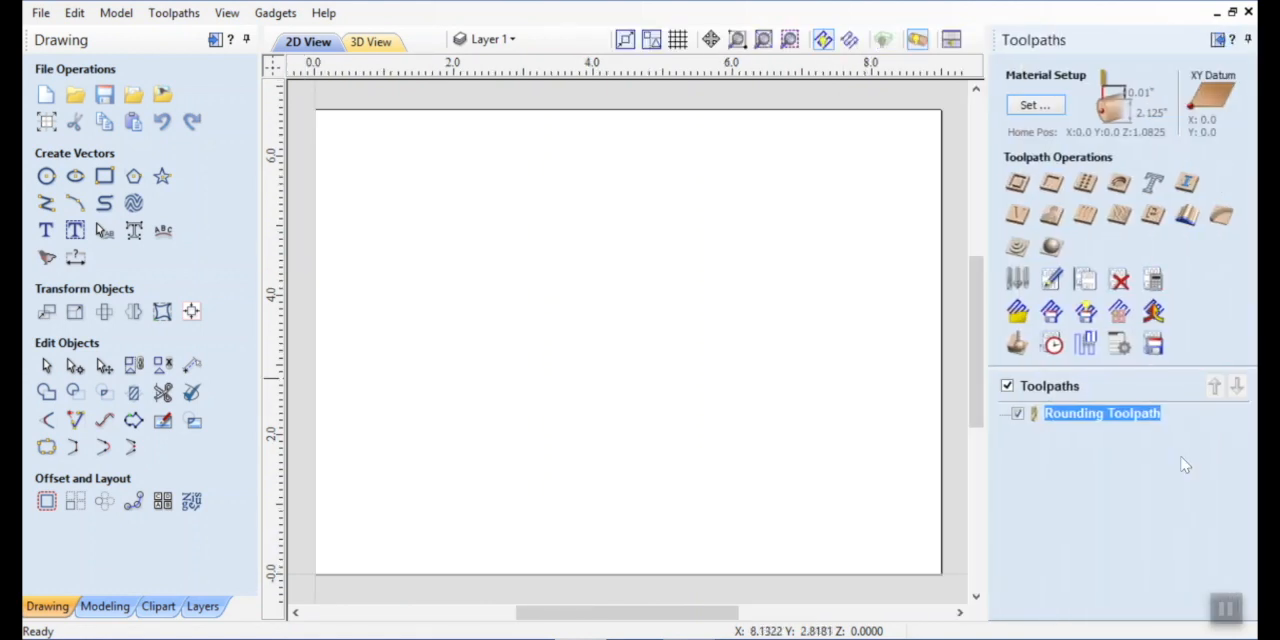
Edit the rounding toolpath's end mill, setting the stepover to 0.1 inches and the pass depth to 0.1 inches.
{"action": "double_click", "coordinate": [1080, 414]}
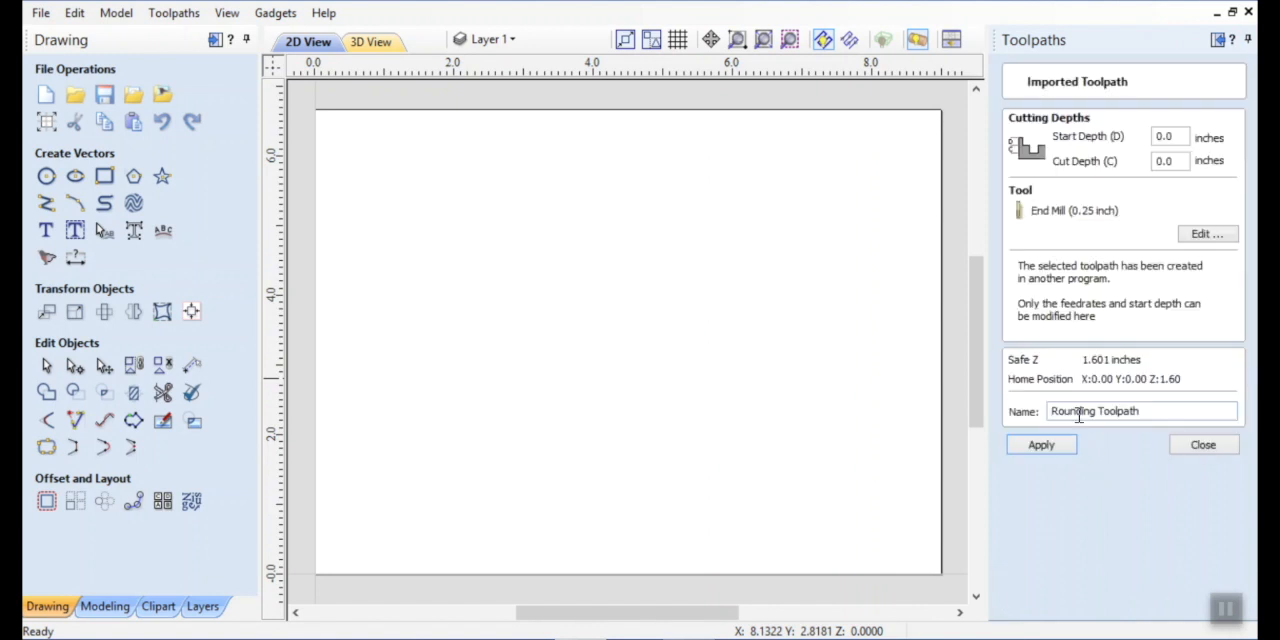
{"action": "left_click", "coordinate": [1209, 234]}
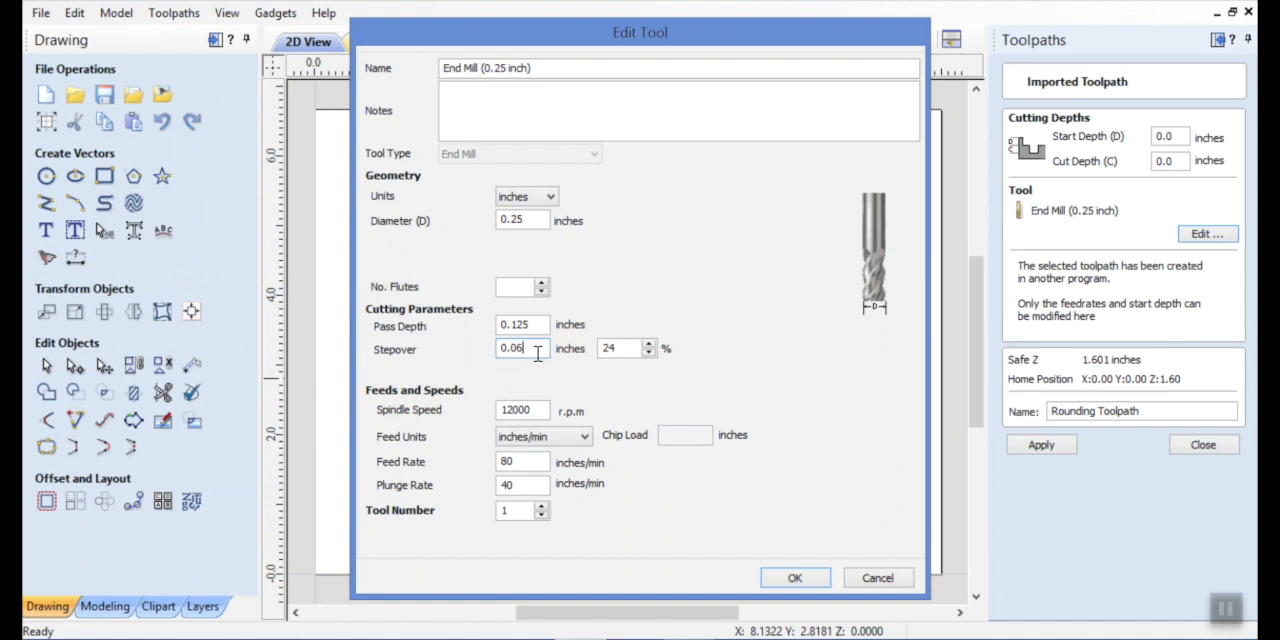
{"action": "key", "text": "BackSpace"}
{"action": "key", "text": "BackSpace"}
{"action": "type", "text": "1"}
{"action": "left_click", "coordinate": [536, 324]}
{"action": "key", "text": "BackSpace"}
{"action": "key", "text": "BackSpace"}
{"action": "key", "text": "BackSpace"}
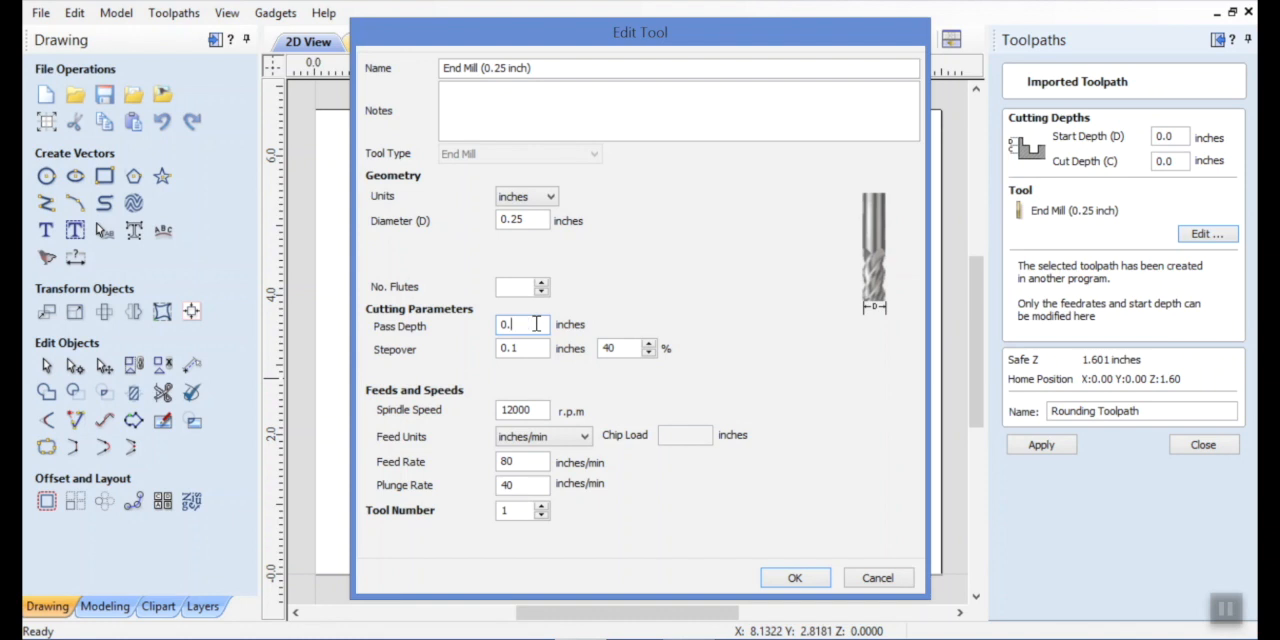
{"action": "type", "text": "1"}
Set the end mill's plunge rate to 30 inches/min and apply the changes to the rounding toolpath.
{"action": "double_click", "coordinate": [524, 488]}
{"action": "type", "text": "30"}
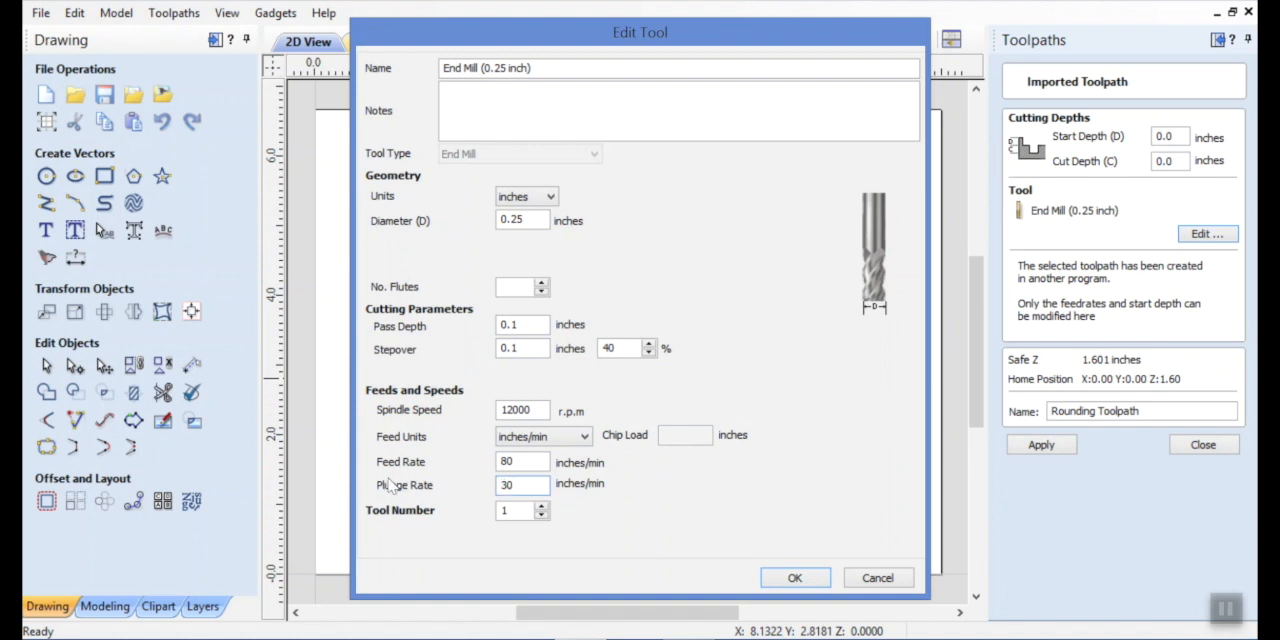
{"action": "left_click", "coordinate": [795, 578]}
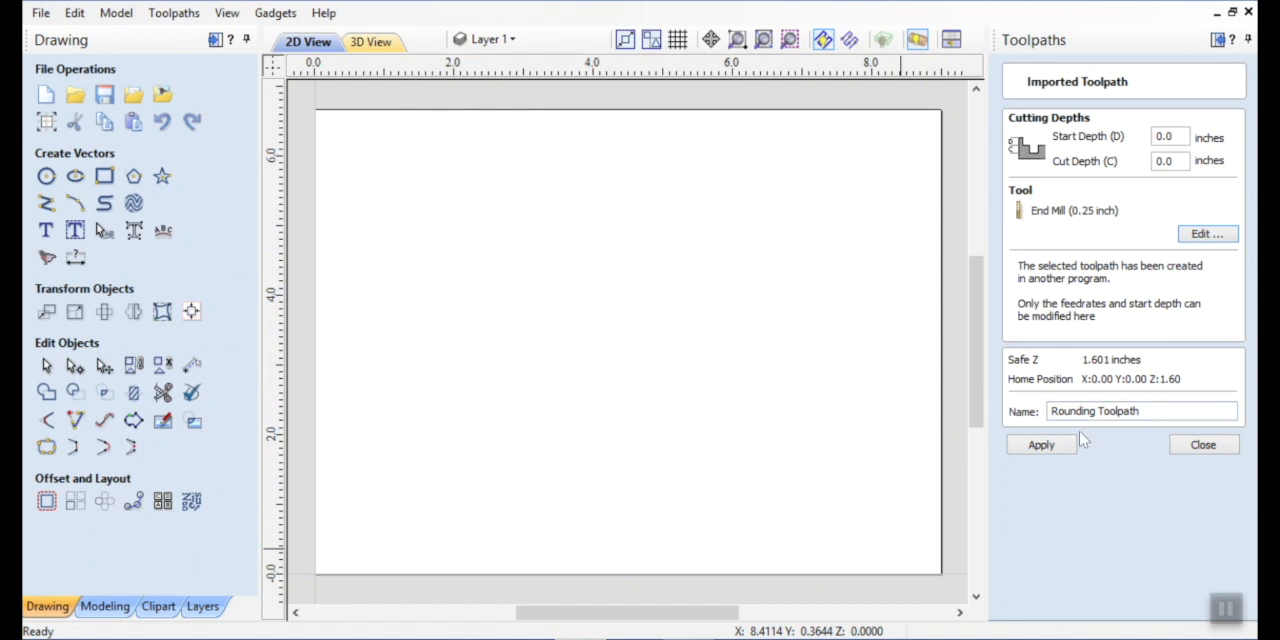
{"action": "left_click", "coordinate": [1048, 447]}
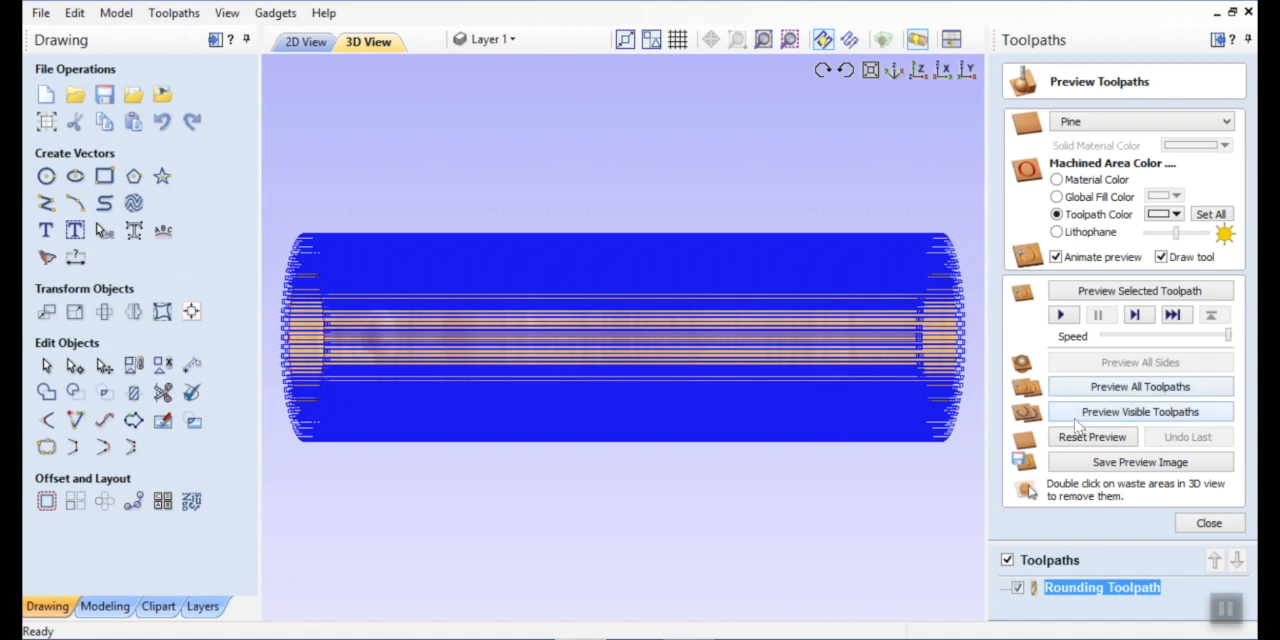
Preview the visible toolpaths in 3D and inspect the rounded cylinder from different angles.
{"action": "left_click", "coordinate": [1077, 421]}
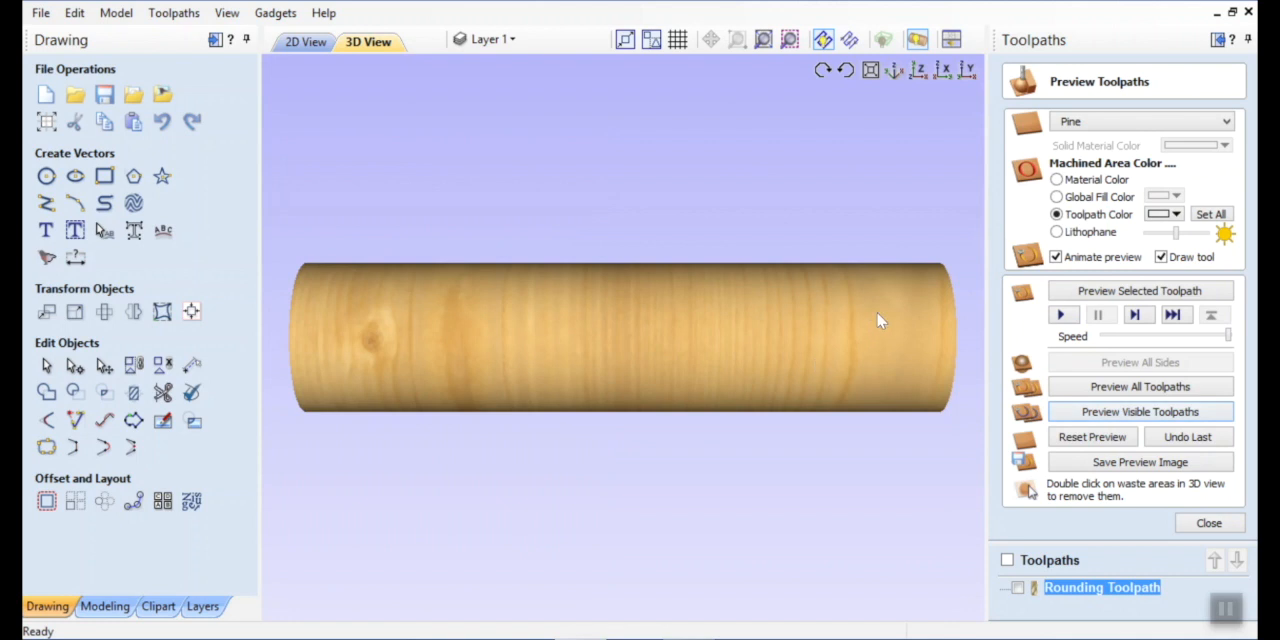
{"action": "left_click_drag", "start_coordinate": [877, 313], "coordinate": [853, 338]}
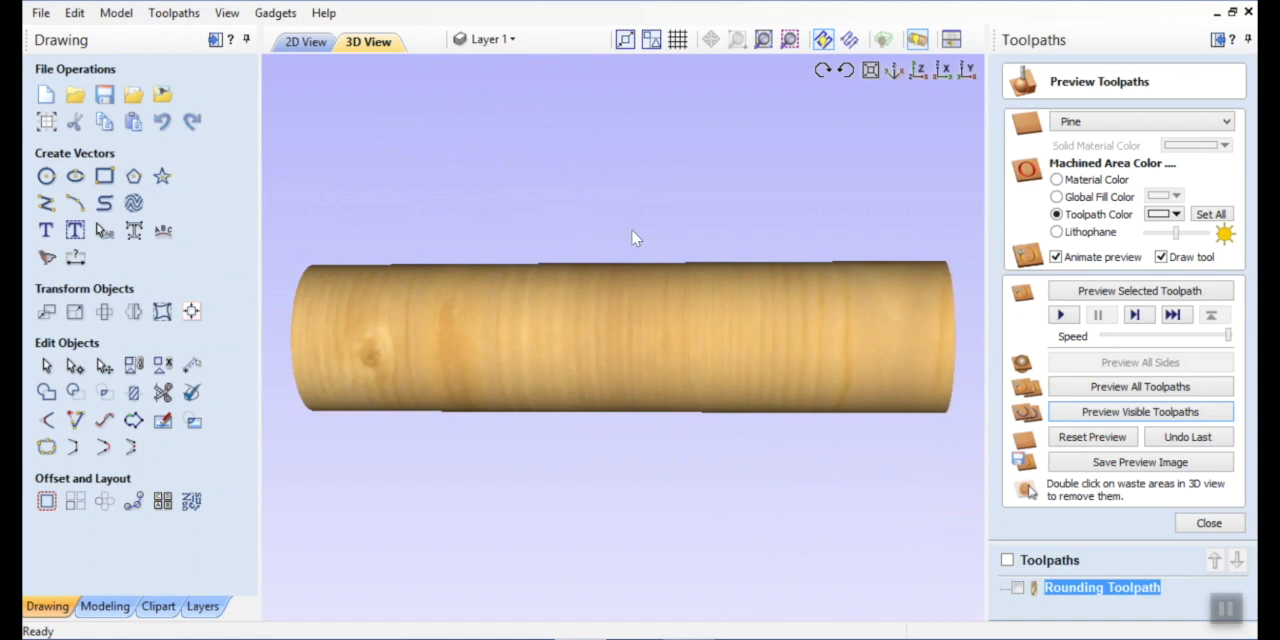
{"action": "left_click_drag", "start_coordinate": [632, 238], "coordinate": [631, 429]}
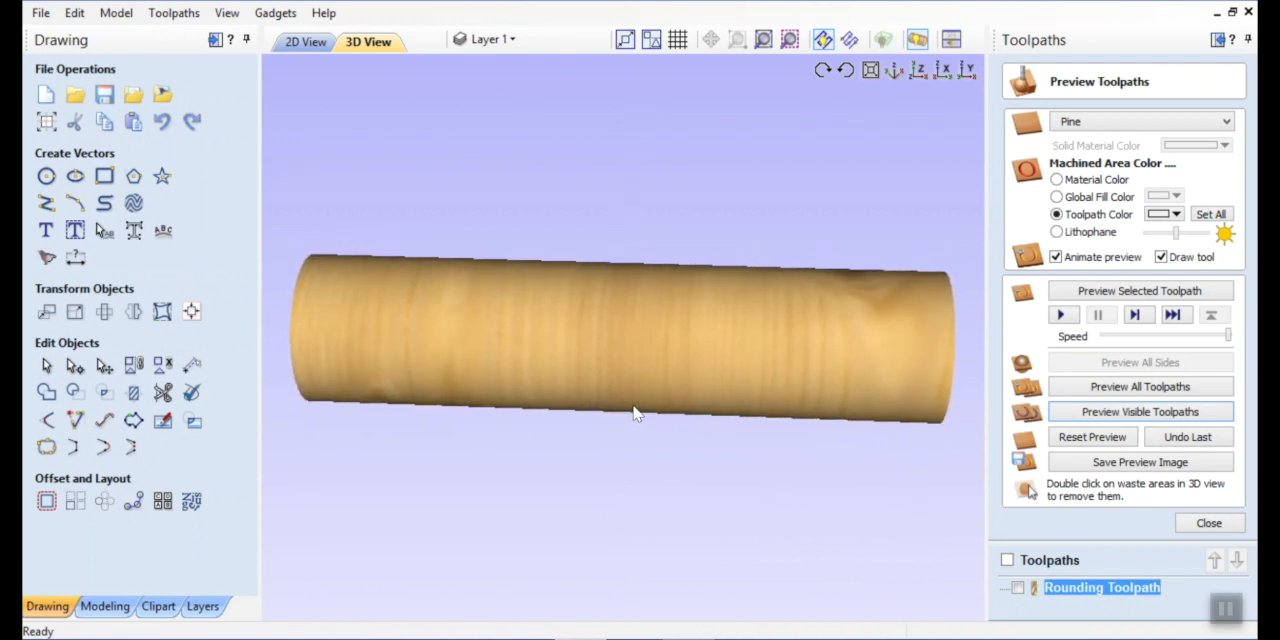
{"action": "left_click", "coordinate": [1209, 523]}
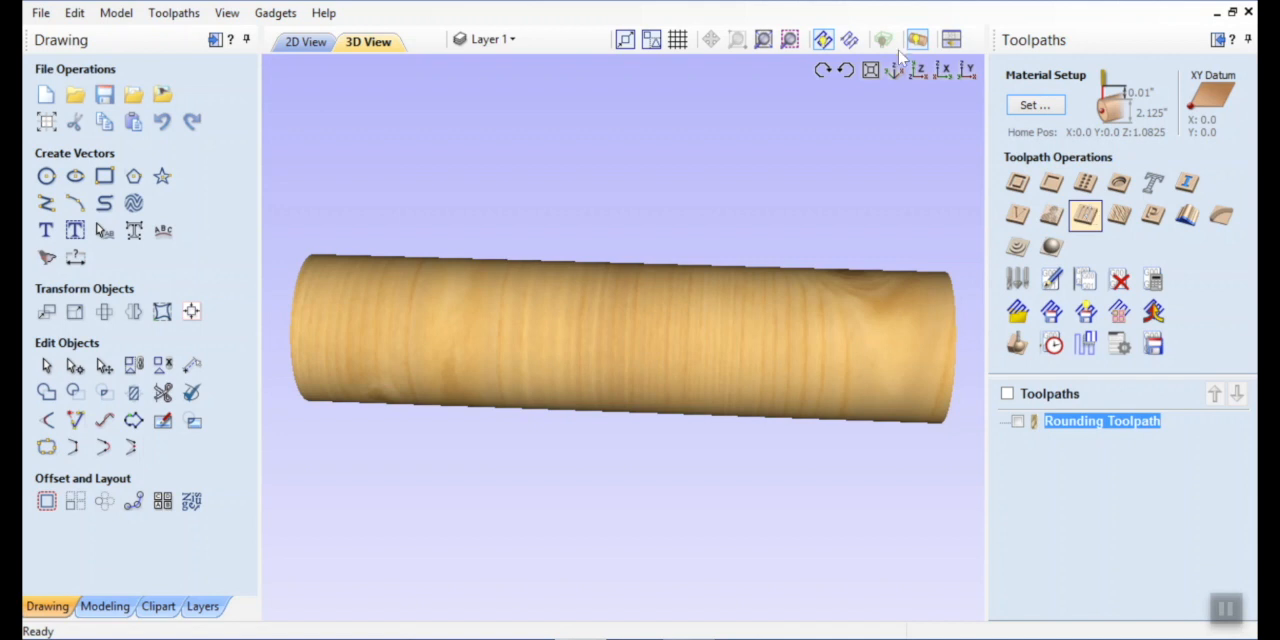
Place a vertical guide at X 0 in the 2D view and create a parallel guide offset 1.5 inches from it.
{"action": "left_click", "coordinate": [302, 42]}
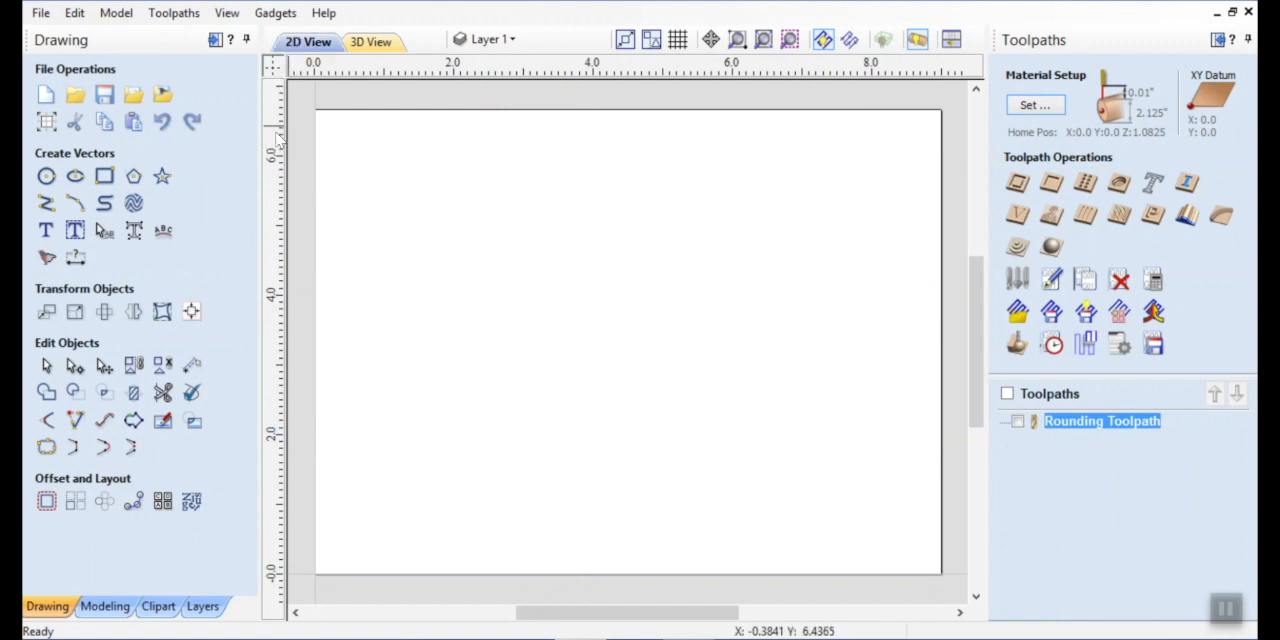
{"action": "left_click_drag", "start_coordinate": [280, 140], "coordinate": [314, 140]}
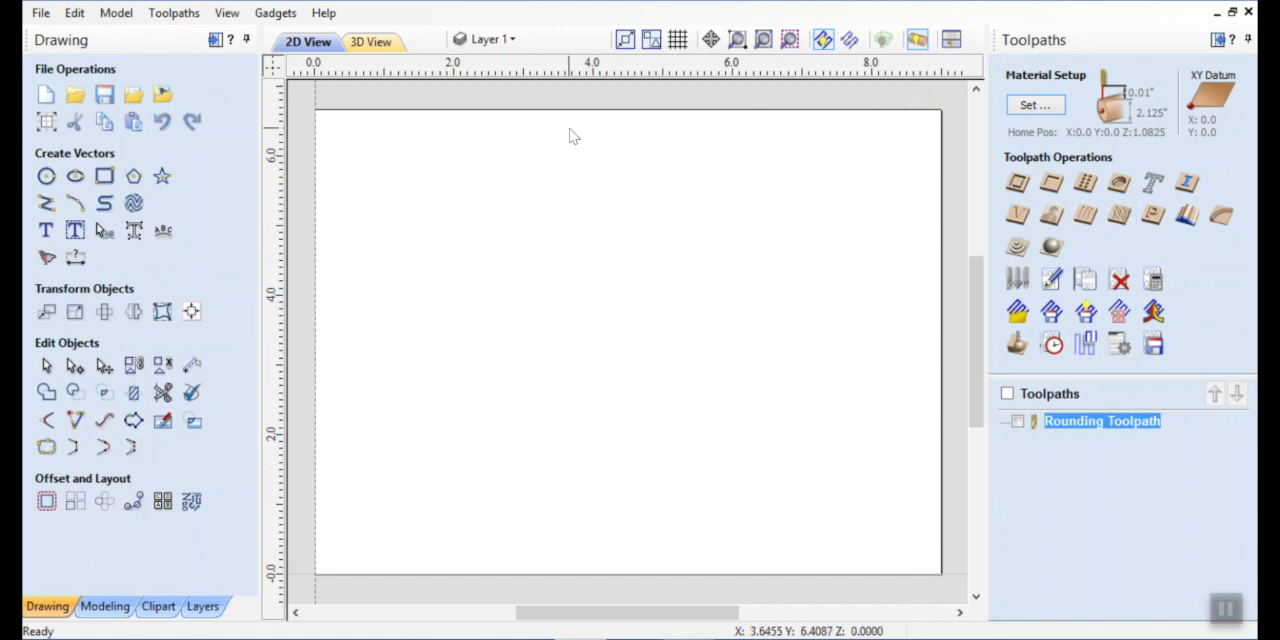
{"action": "double_click", "coordinate": [317, 188]}
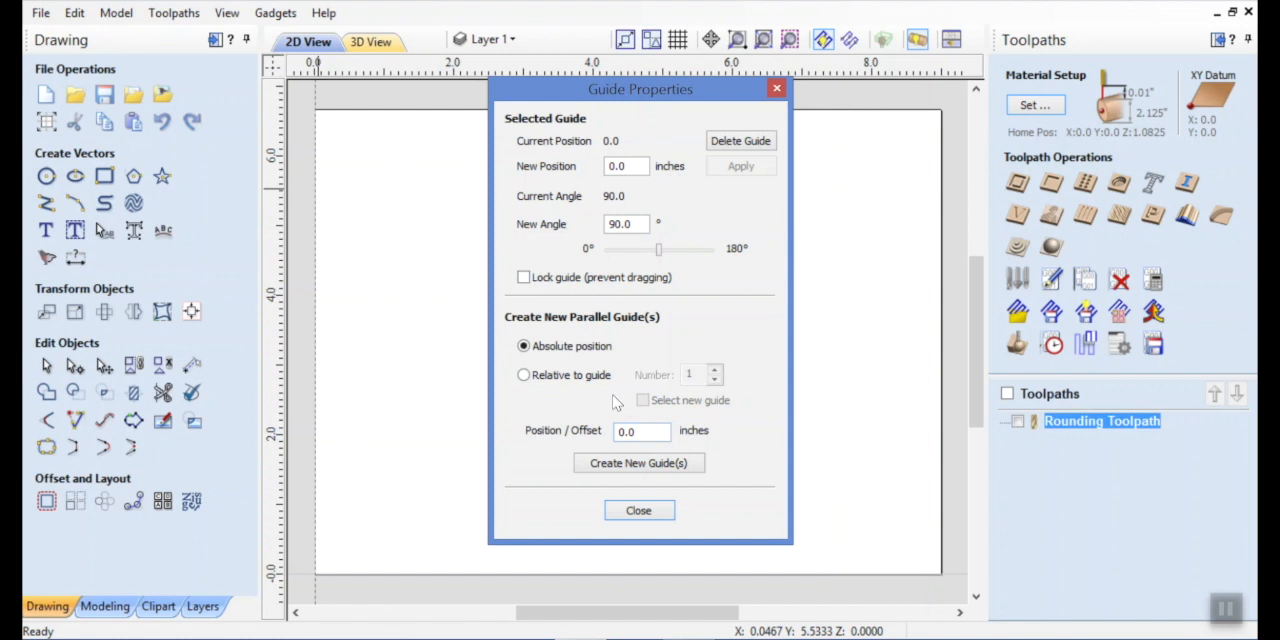
{"action": "left_click", "coordinate": [524, 375]}
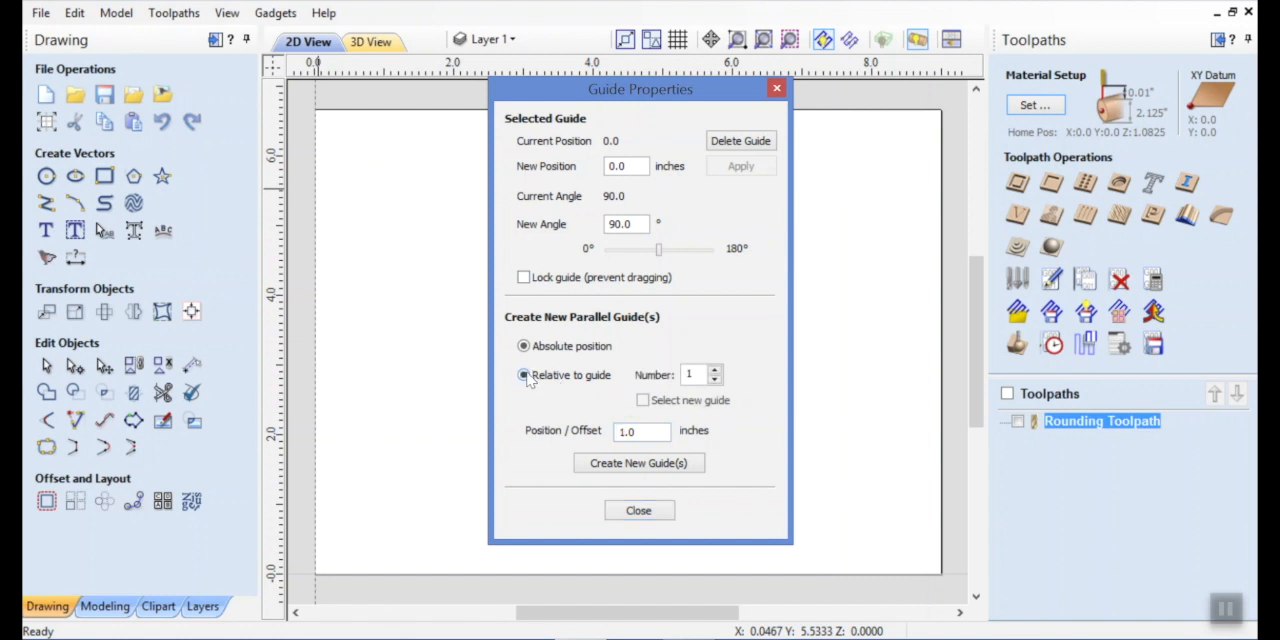
{"action": "left_click", "coordinate": [645, 430]}
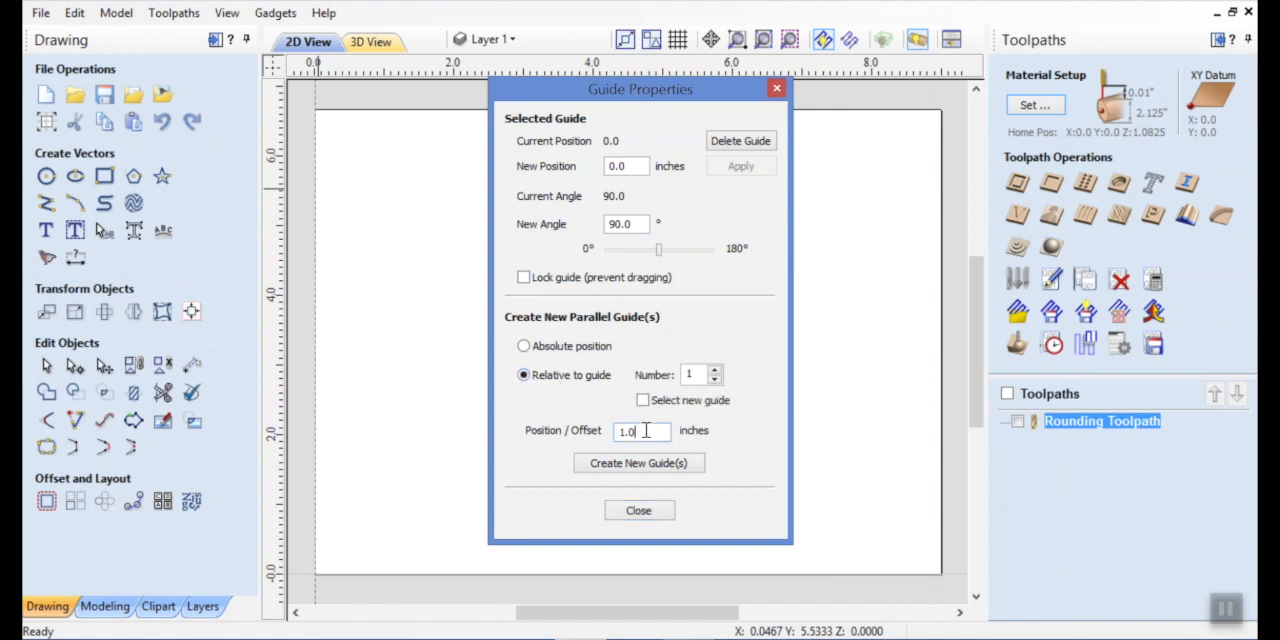
{"action": "type", "text": "5"}
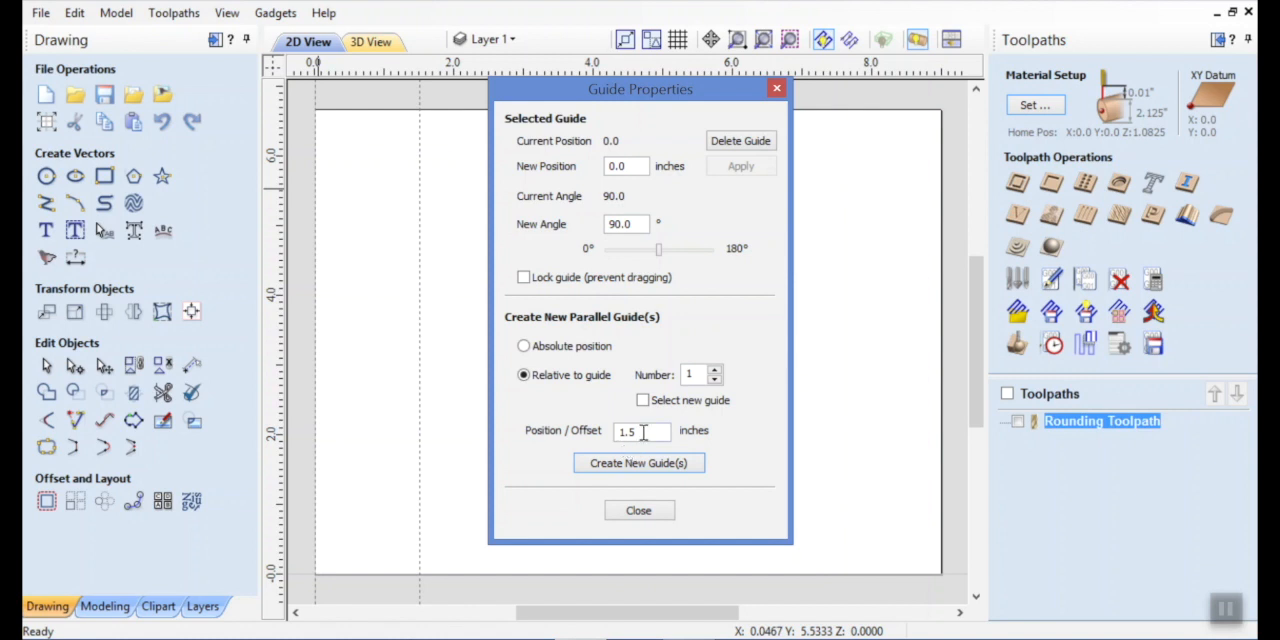
Create another parallel guide offset 7.5 inches from the X 0 guide and finish the guide settings.
{"action": "left_click_drag", "start_coordinate": [643, 432], "coordinate": [618, 432]}
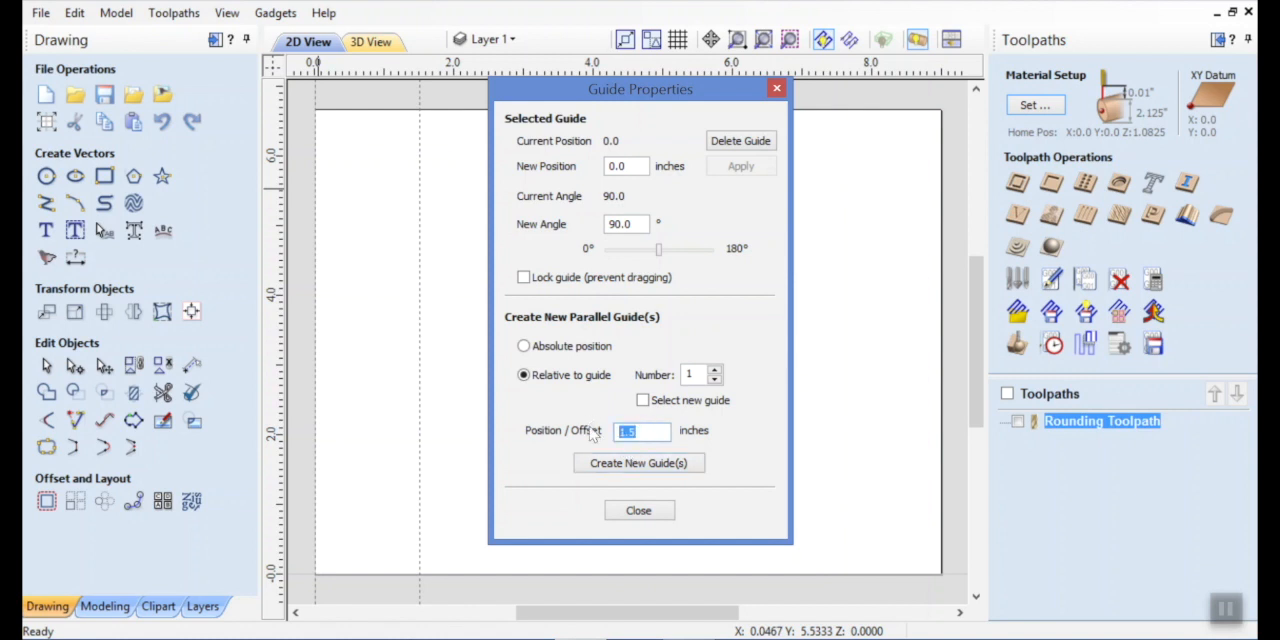
{"action": "type", "text": "7"}
{"action": "left_click", "coordinate": [668, 472]}
{"action": "left_click", "coordinate": [643, 512]}
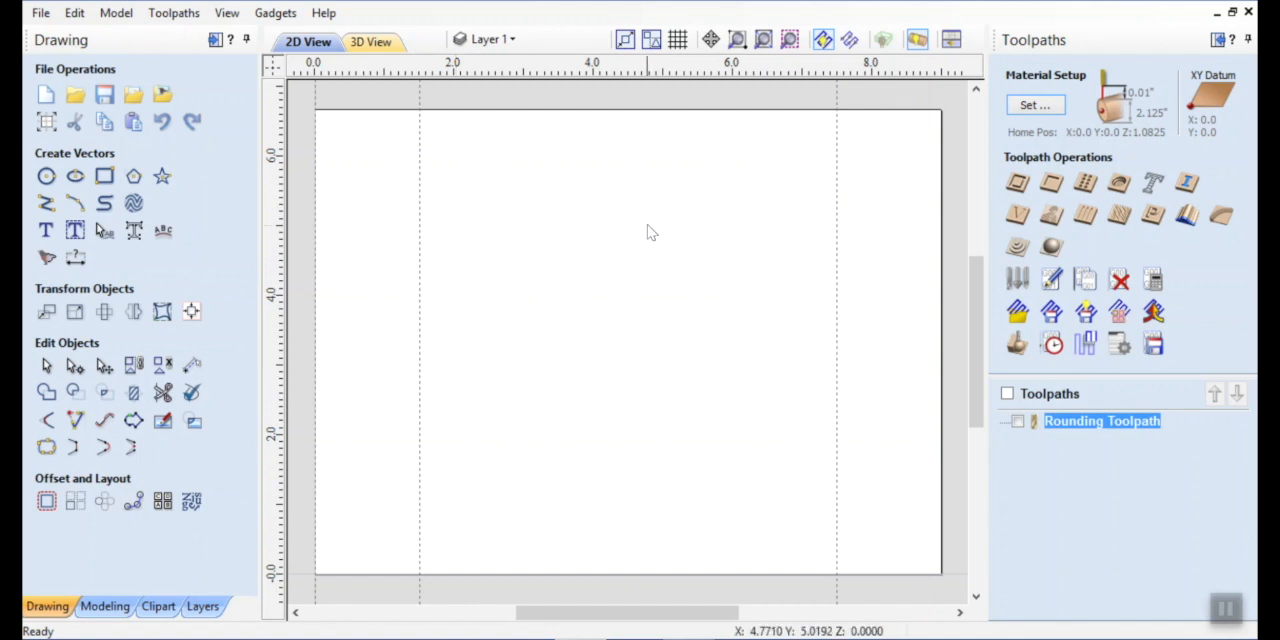
Create auto layout text of the surname in a bounding box 1.5 inches high.
{"action": "left_click", "coordinate": [76, 232]}
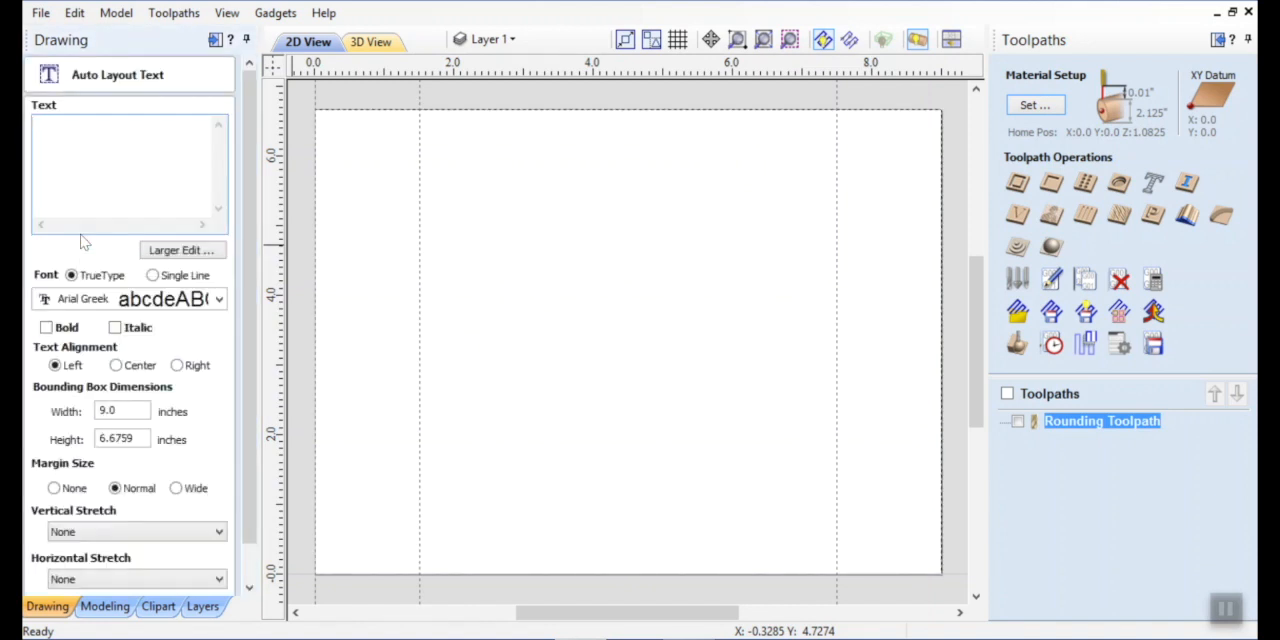
{"action": "double_click", "coordinate": [145, 438]}
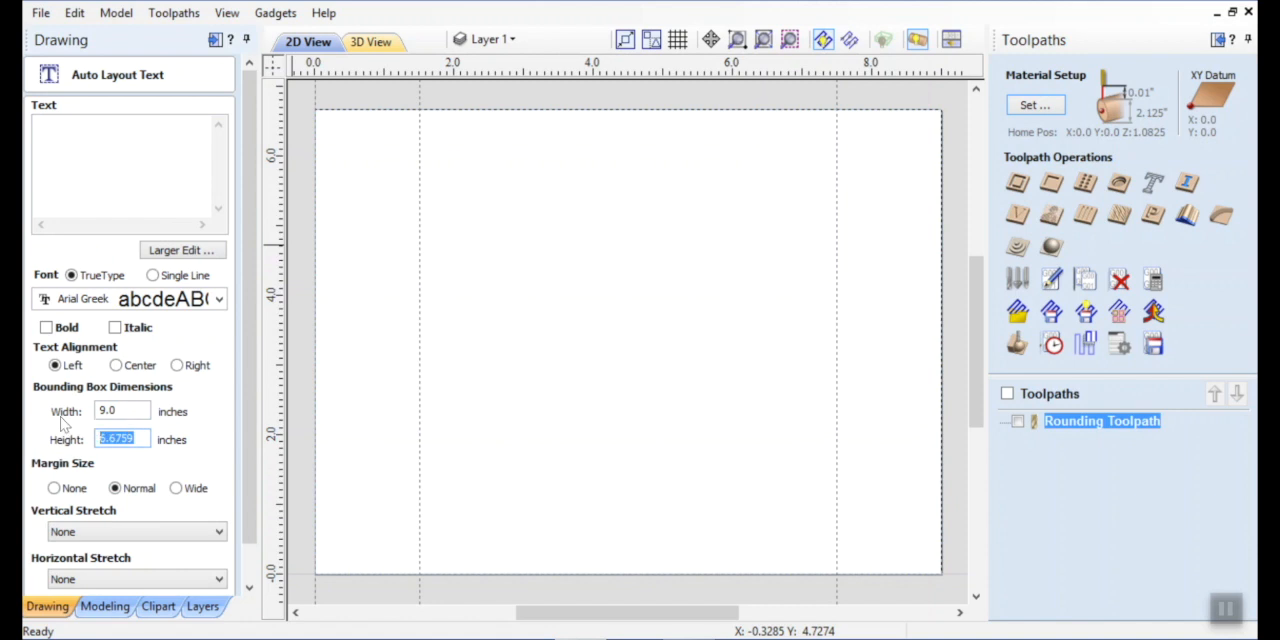
{"action": "type", "text": "1.5"}
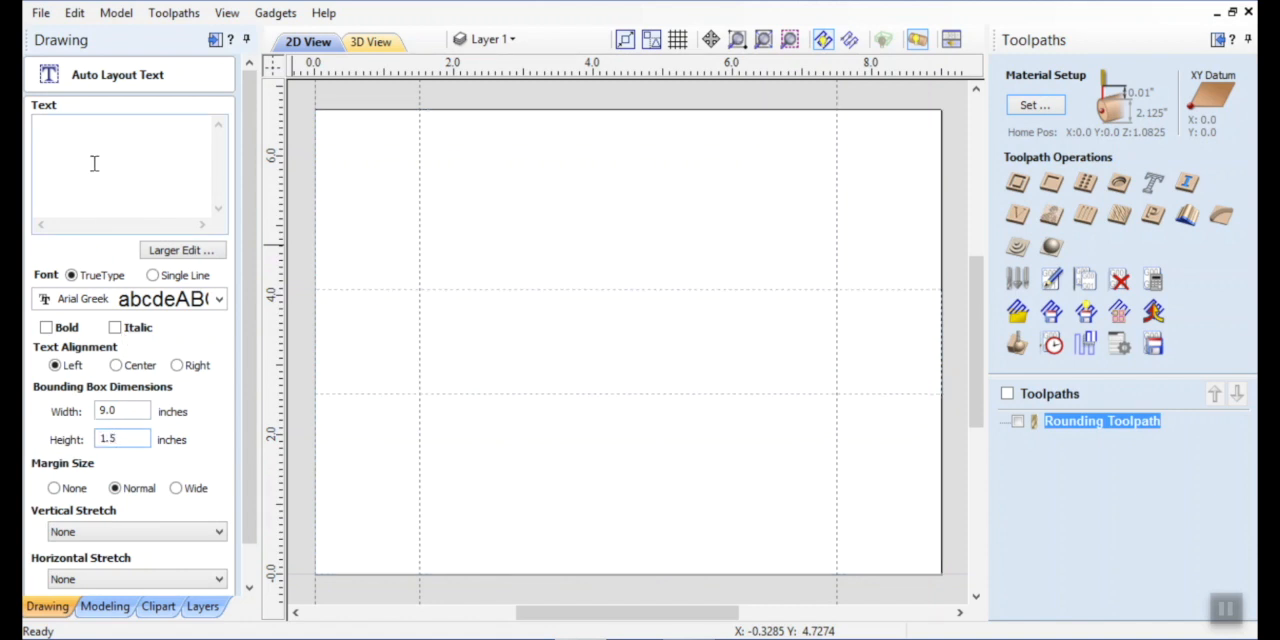
{"action": "left_click", "coordinate": [85, 130]}
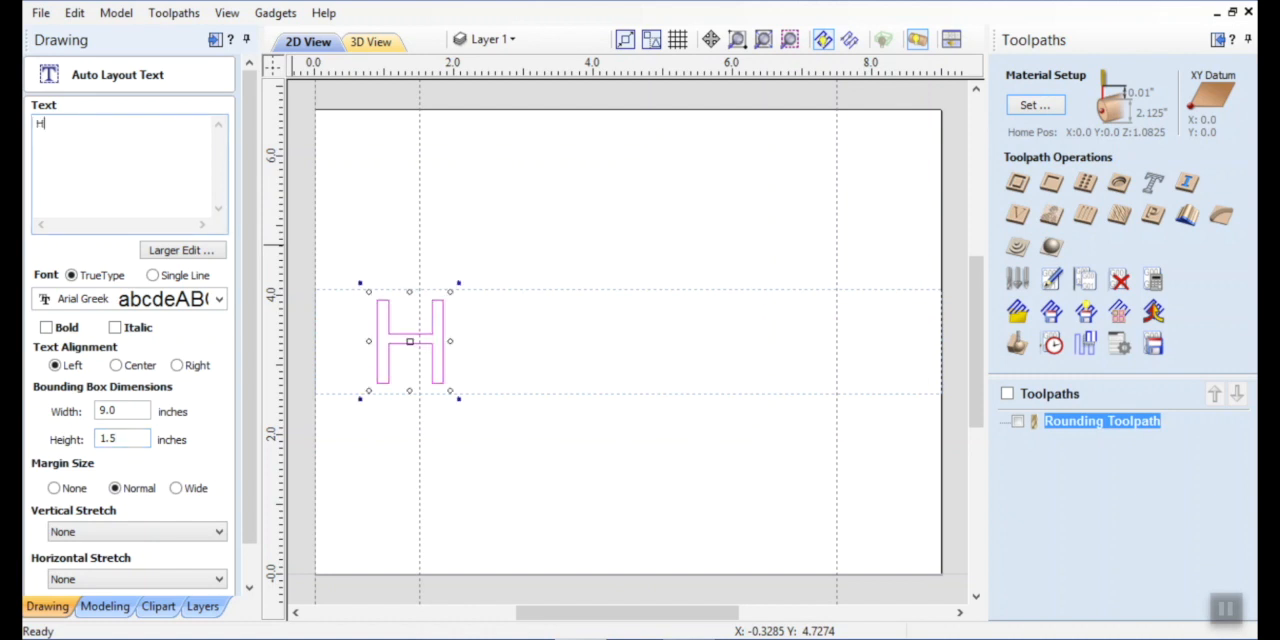
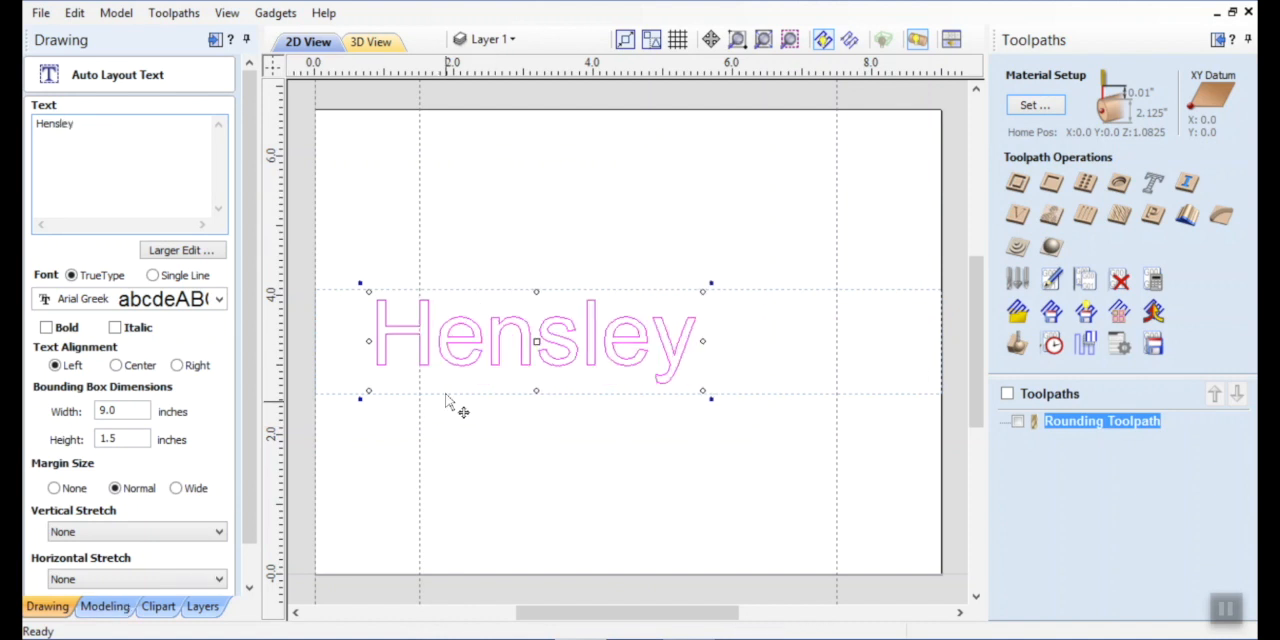
{"action": "scroll", "coordinate": [240, 334], "scroll_direction": "down", "scroll_amount": 2}
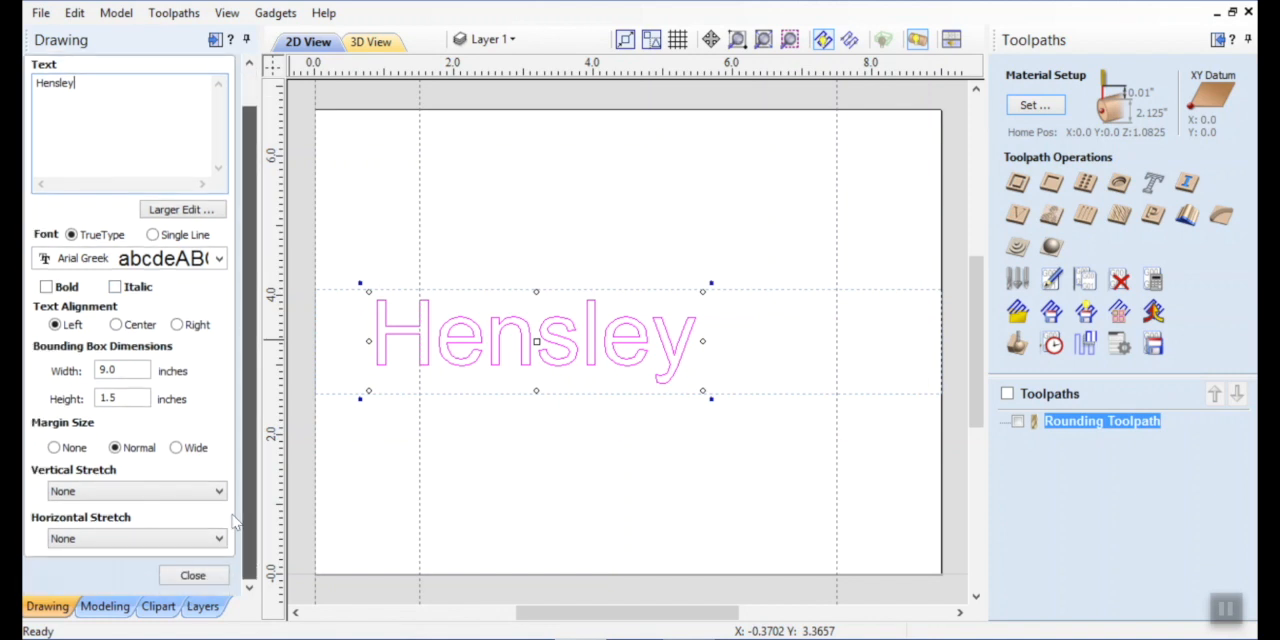
{"action": "left_click", "coordinate": [193, 575]}
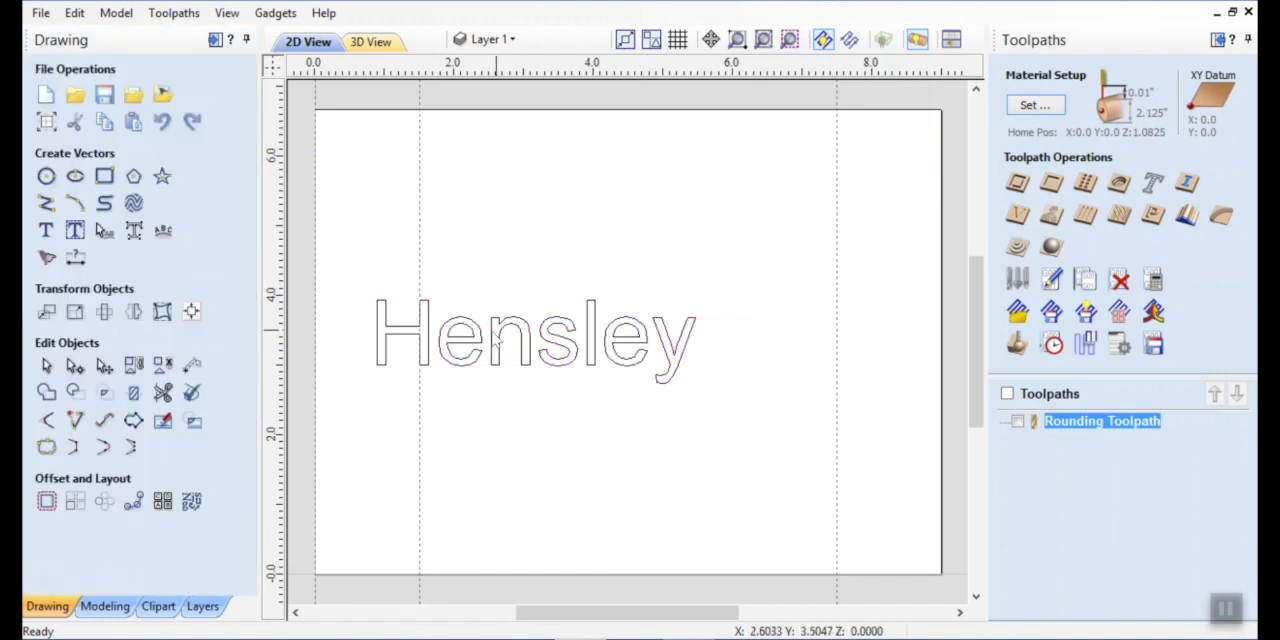
Center the surname text horizontally on the material with the alignment tools.
{"action": "left_click", "coordinate": [531, 347]}
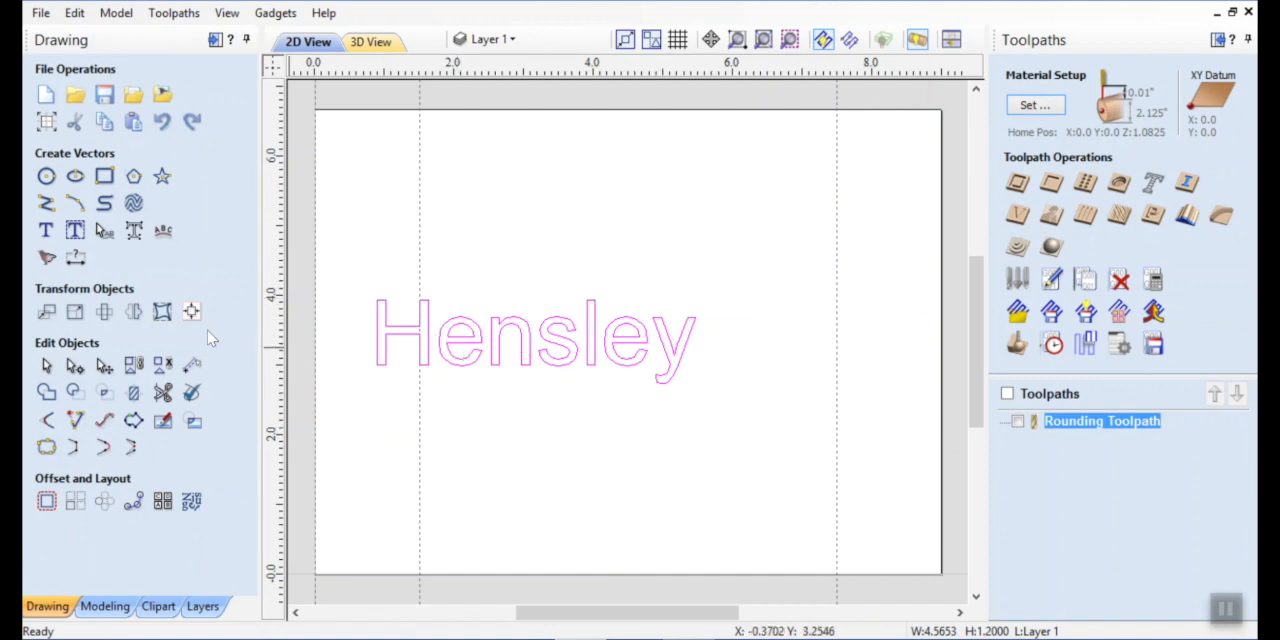
{"action": "left_click", "coordinate": [191, 314]}
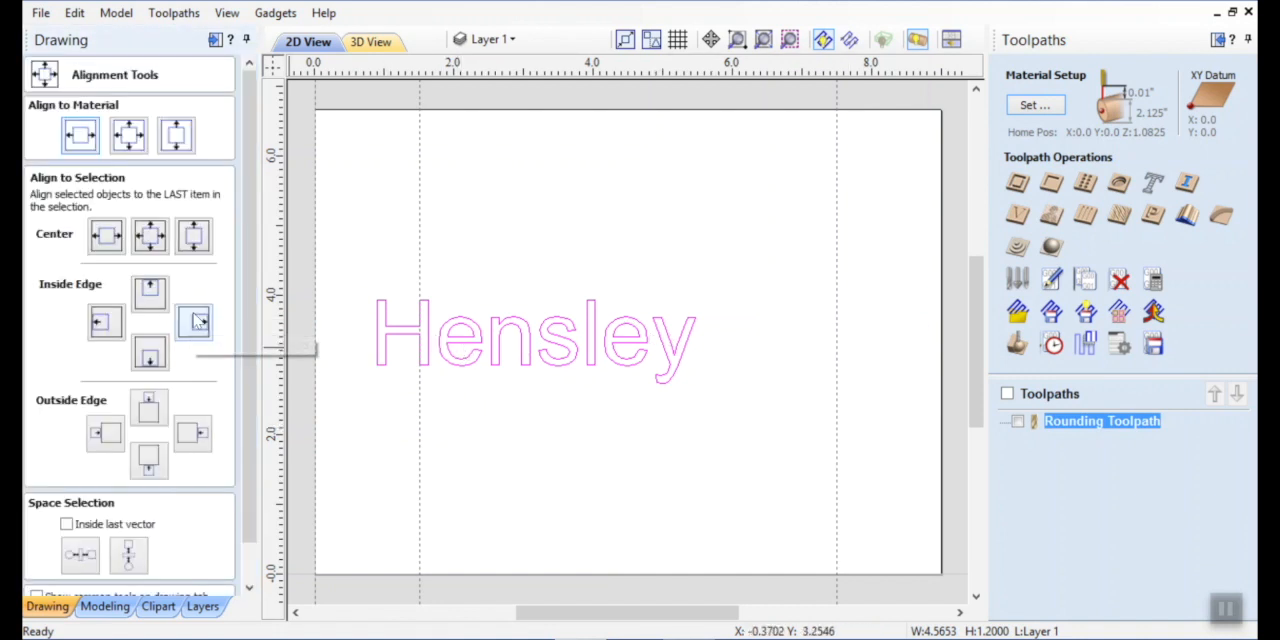
{"action": "left_click", "coordinate": [79, 144]}
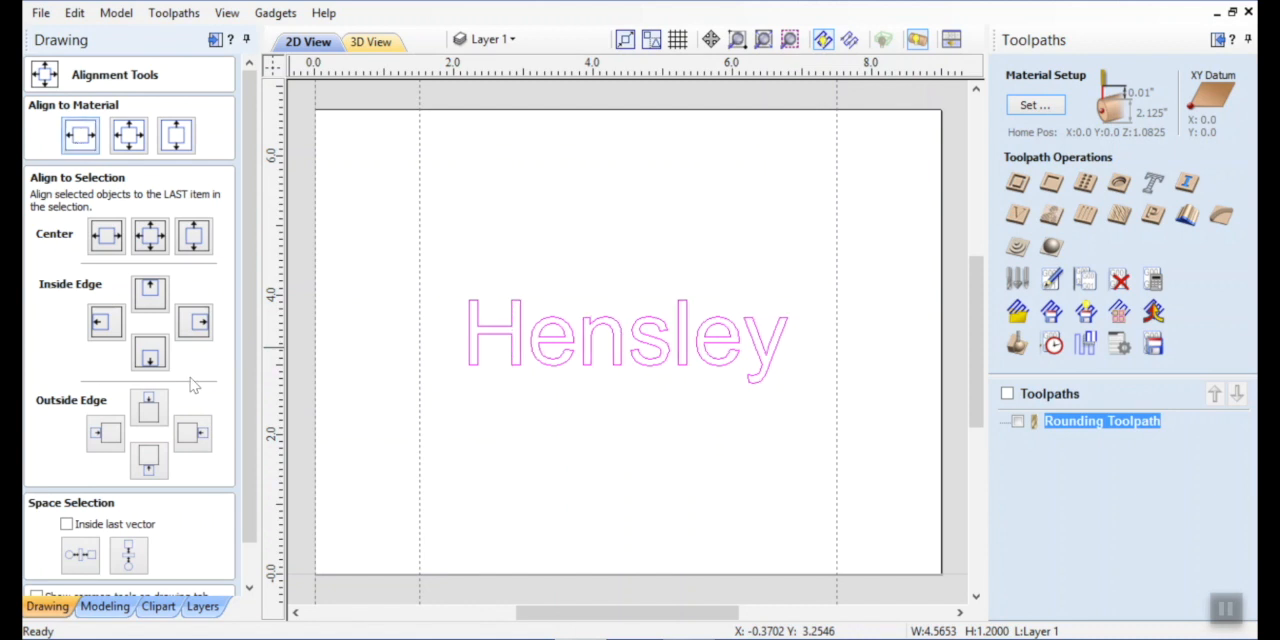
{"action": "left_click_drag", "start_coordinate": [247, 355], "coordinate": [251, 460]}
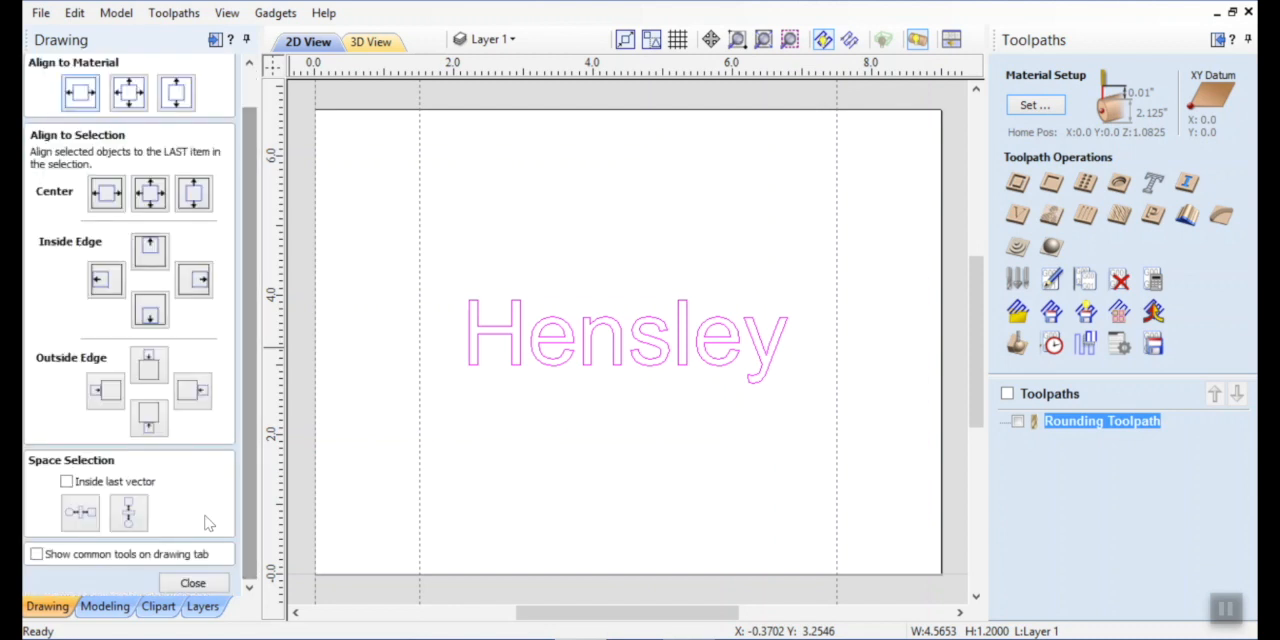
{"action": "left_click", "coordinate": [192, 582]}
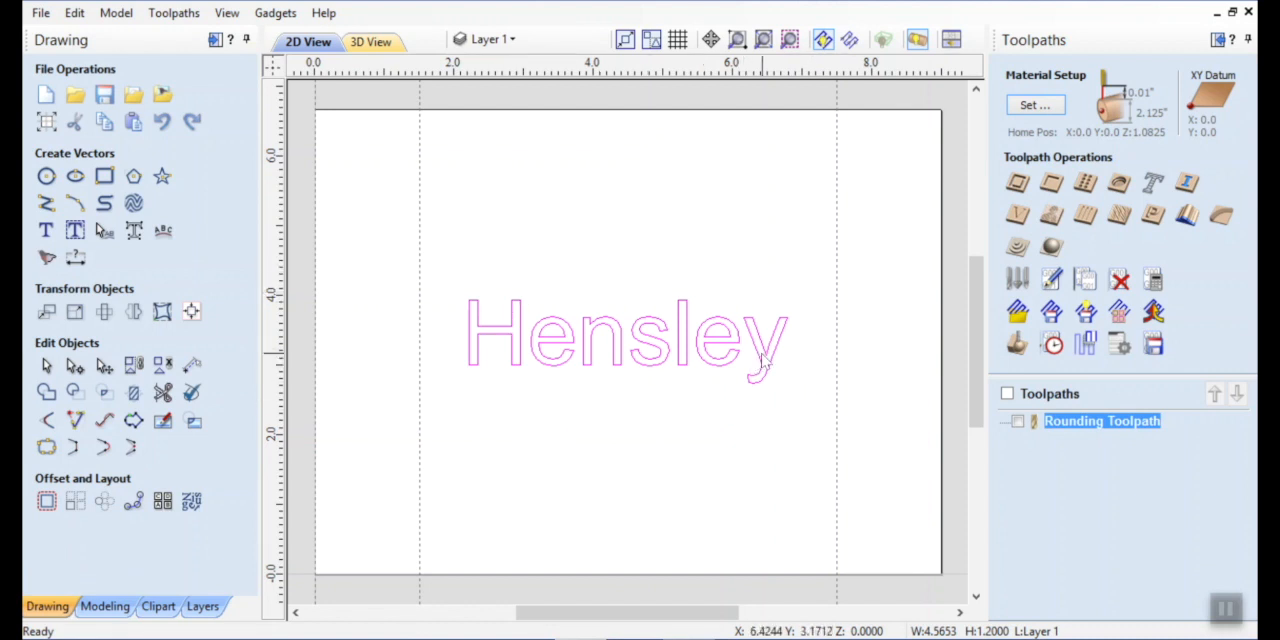
Mirror the surname text in place with a horizontal flip, without creating a mirrored copy.
{"action": "left_click", "coordinate": [133, 313]}
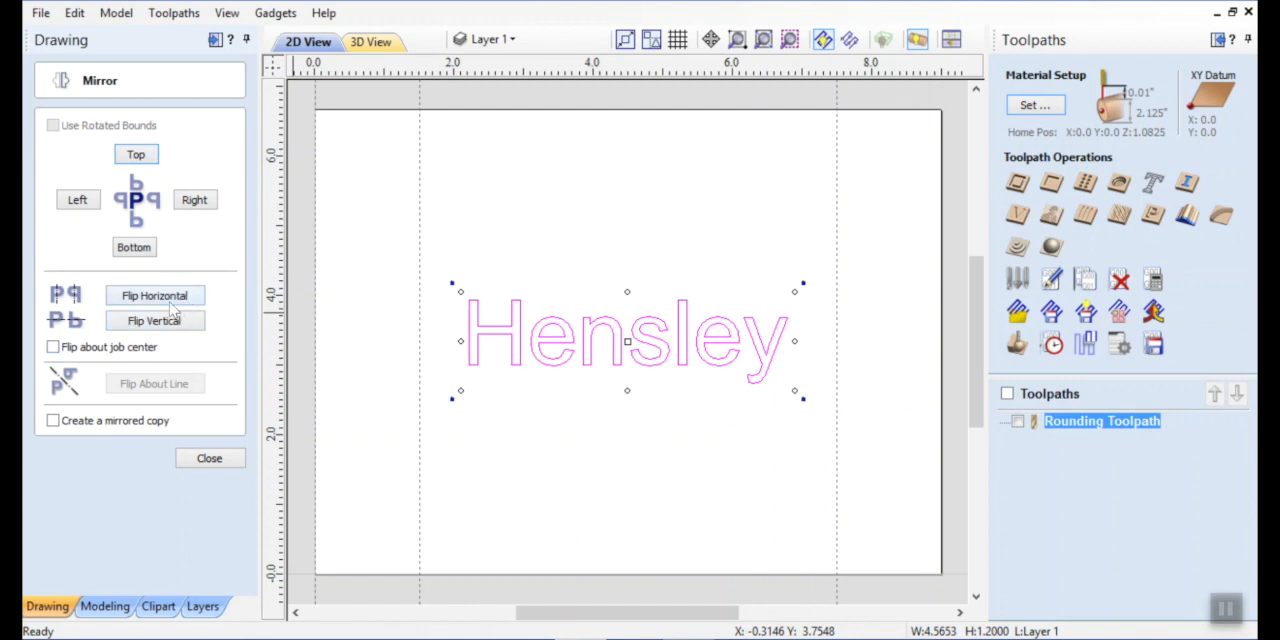
{"action": "left_click", "coordinate": [210, 459]}
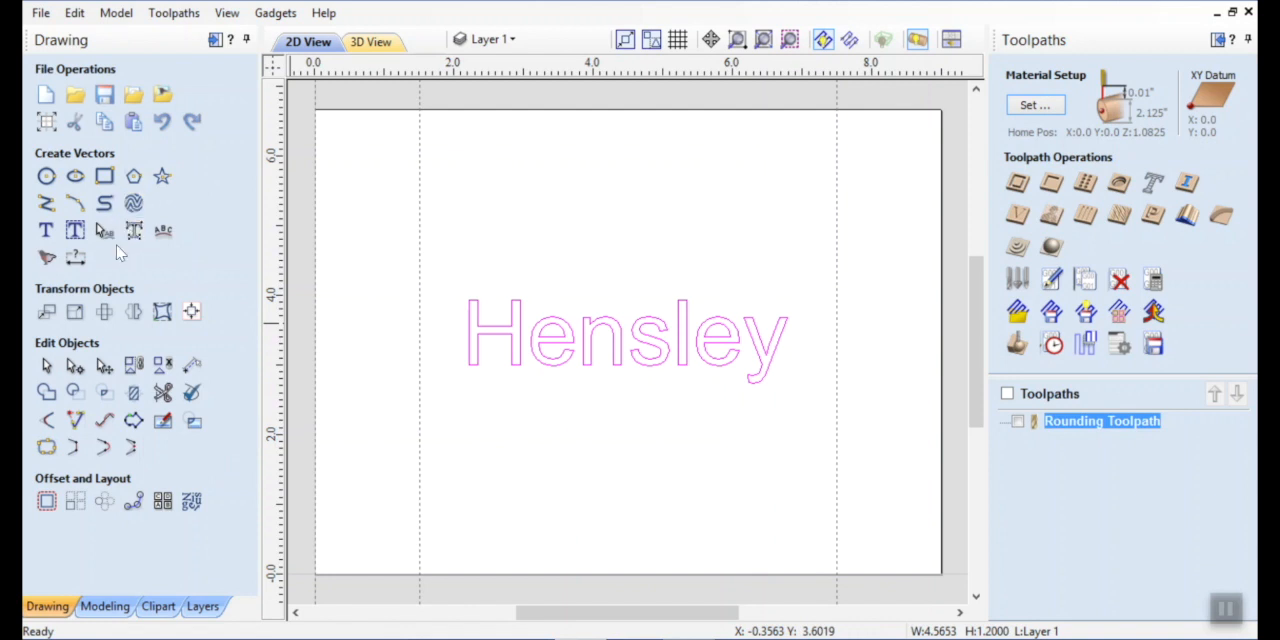
{"action": "left_click", "coordinate": [133, 313]}
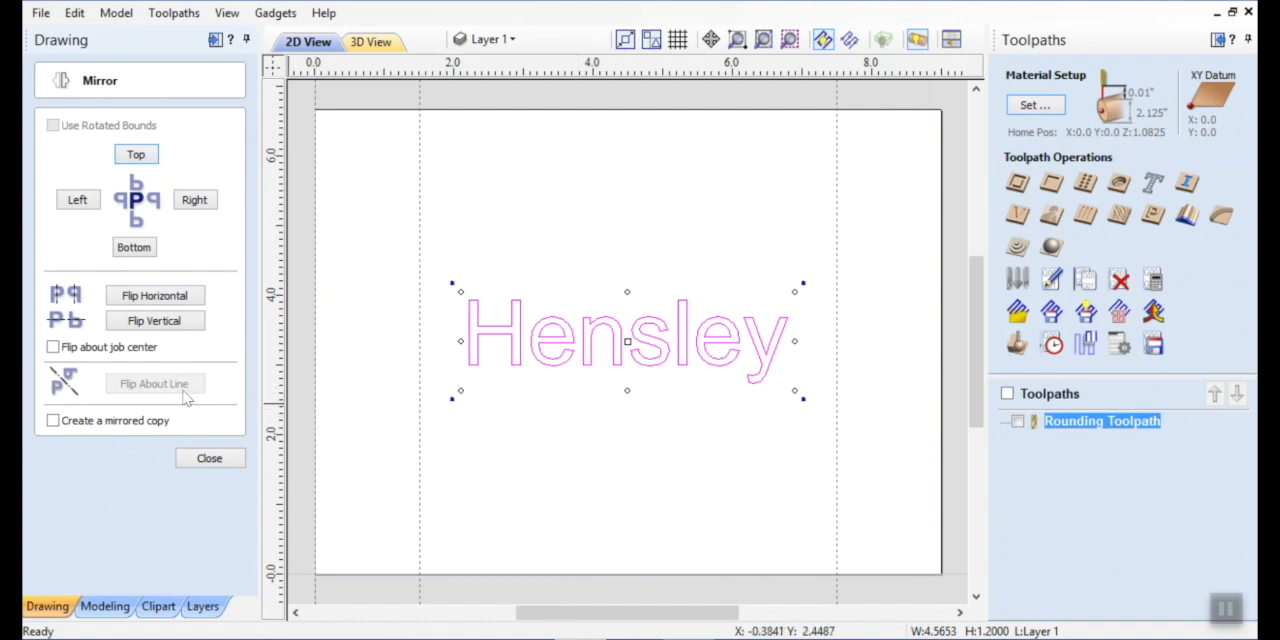
{"action": "left_click", "coordinate": [153, 326]}
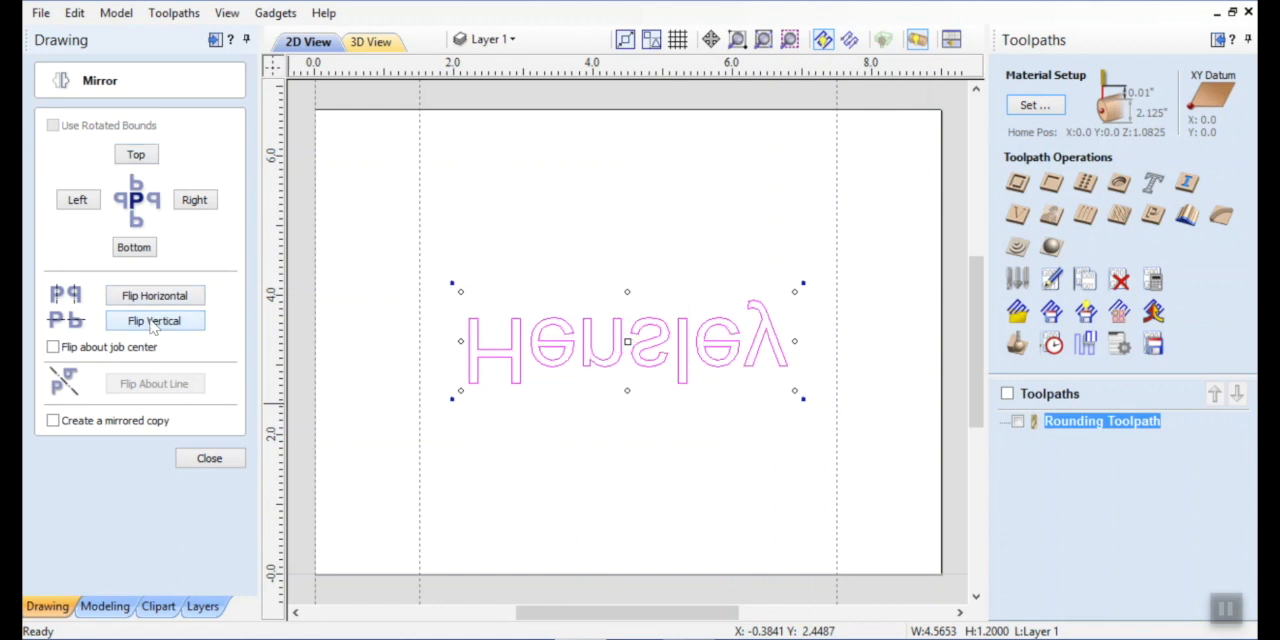
{"action": "left_click", "coordinate": [153, 326]}
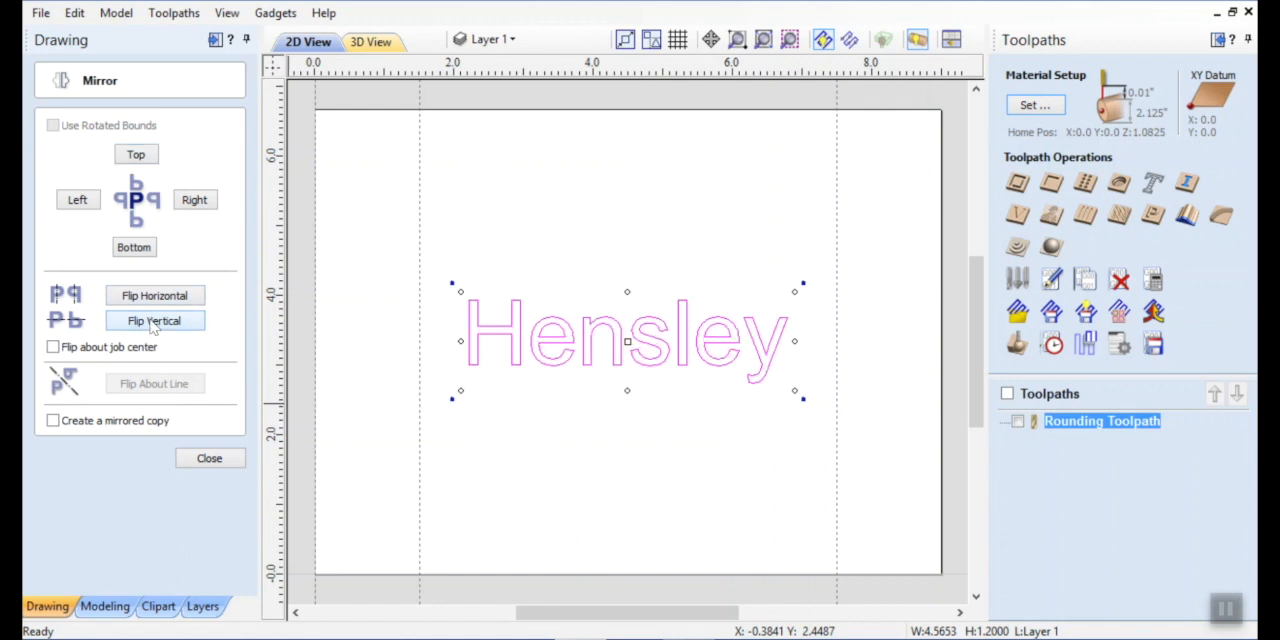
{"action": "left_click", "coordinate": [153, 300]}
{"action": "left_click", "coordinate": [152, 303]}
{"action": "left_click", "coordinate": [152, 303]}
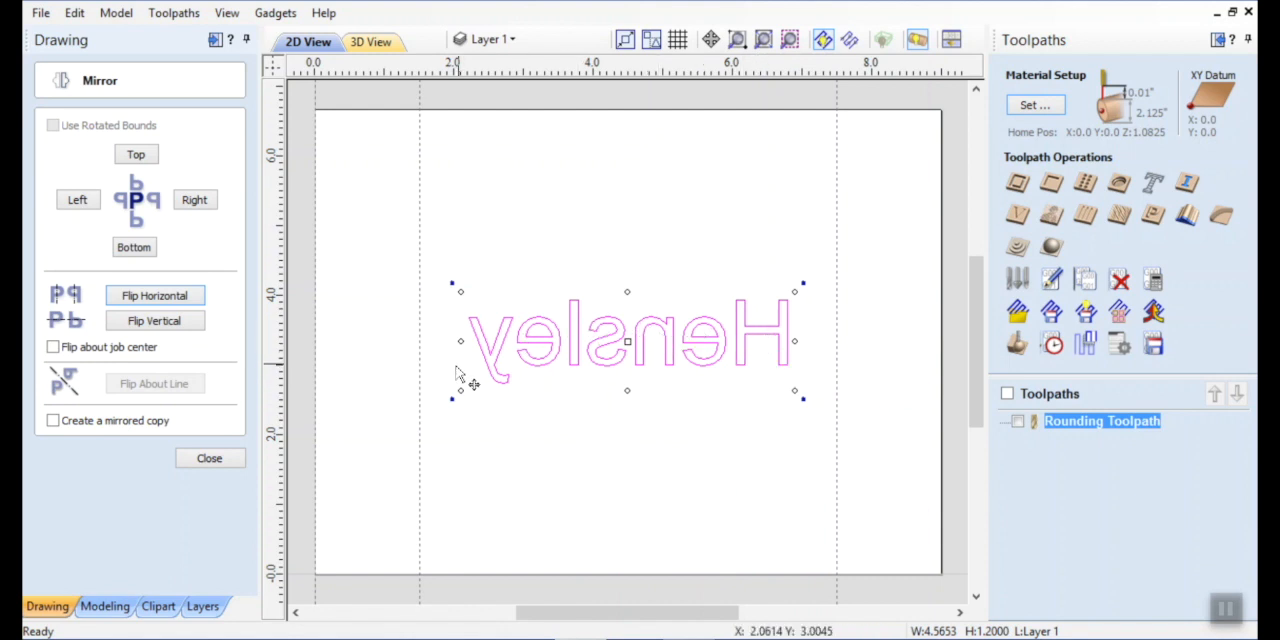
{"action": "left_click", "coordinate": [210, 459]}
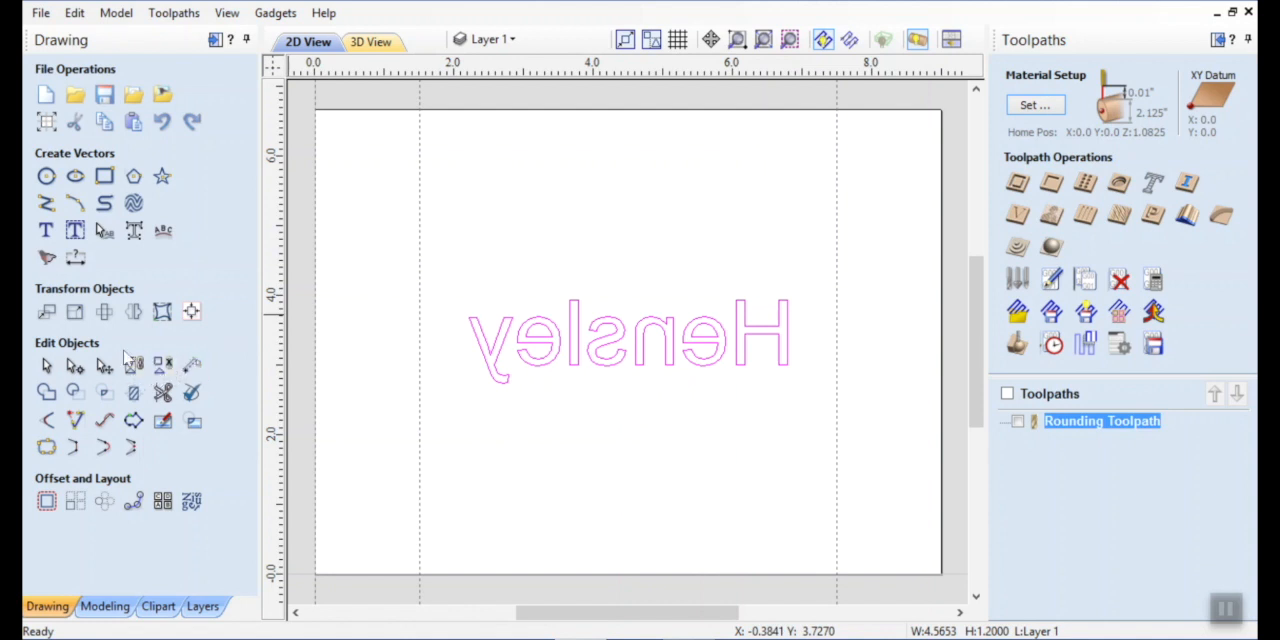
Widen the spacing between the letters of the mirrored surname text, then return to normal selection.
{"action": "left_click", "coordinate": [103, 233]}
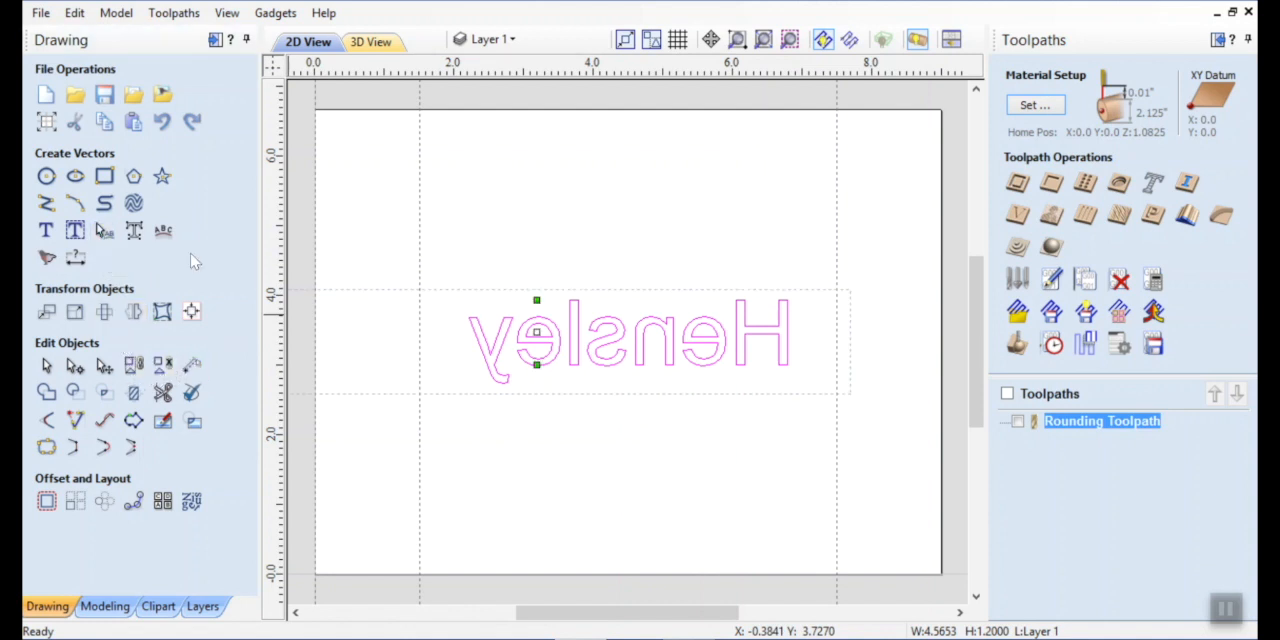
{"action": "left_click", "coordinate": [514, 347], "text": "shift"}
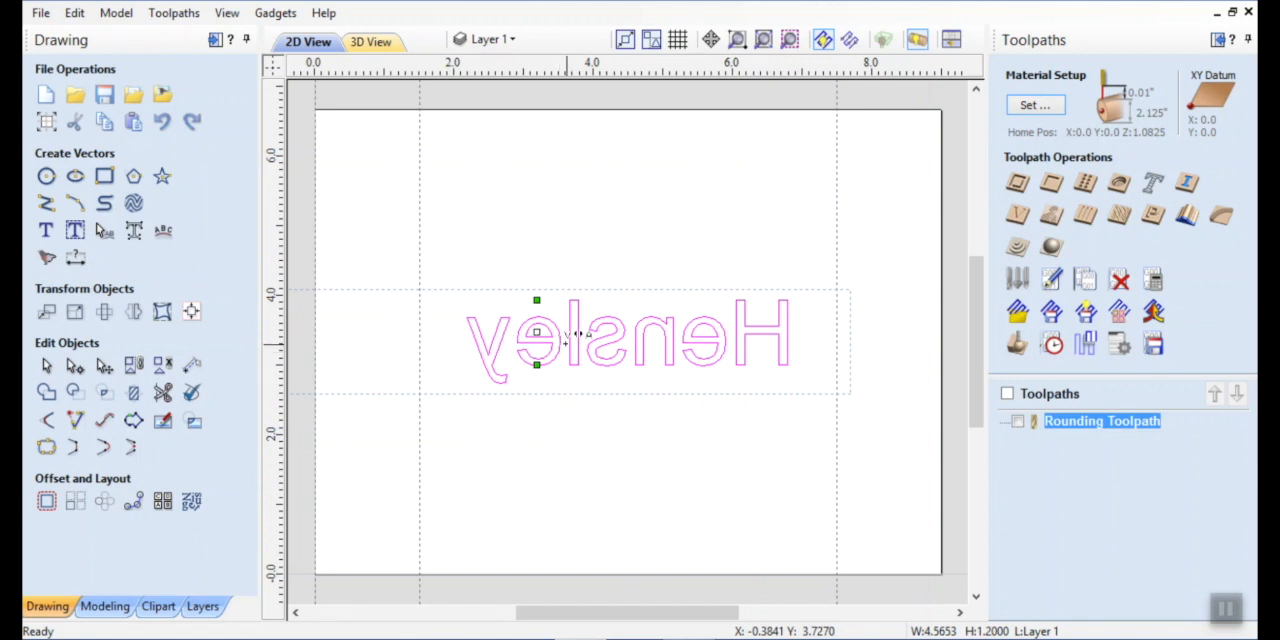
{"action": "left_click", "coordinate": [565, 343], "text": "shift"}
{"action": "left_click", "coordinate": [586, 339], "text": "shift"}
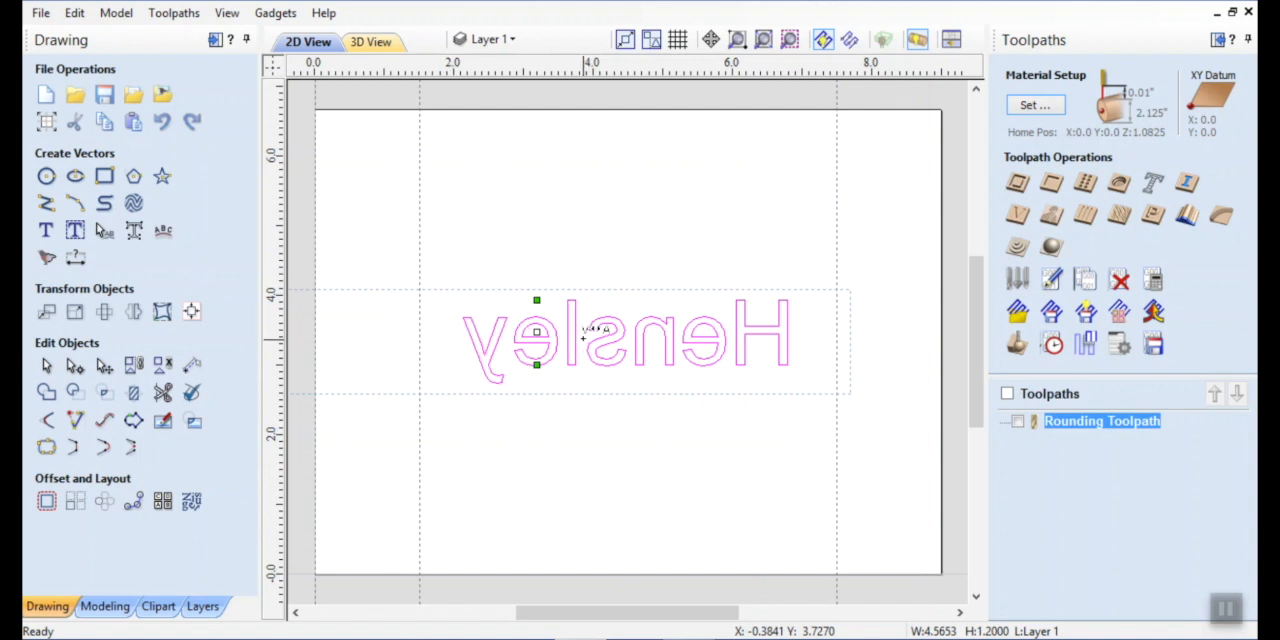
{"action": "left_click", "coordinate": [630, 340], "text": "shift"}
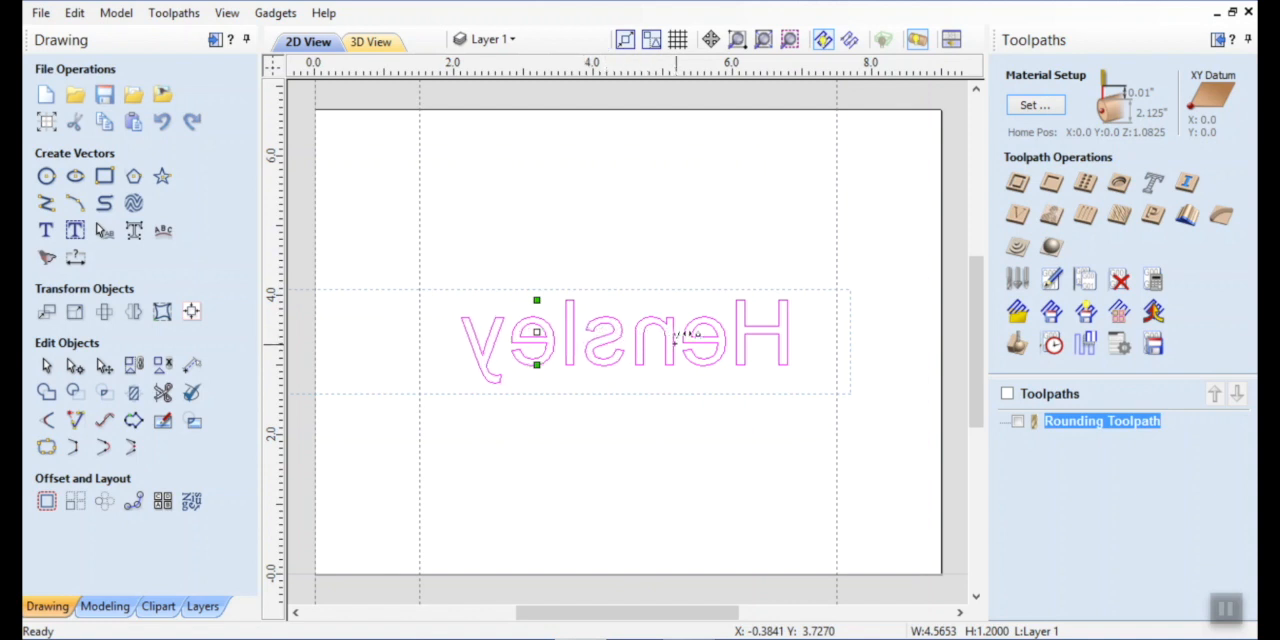
{"action": "left_click", "coordinate": [680, 337], "text": "shift"}
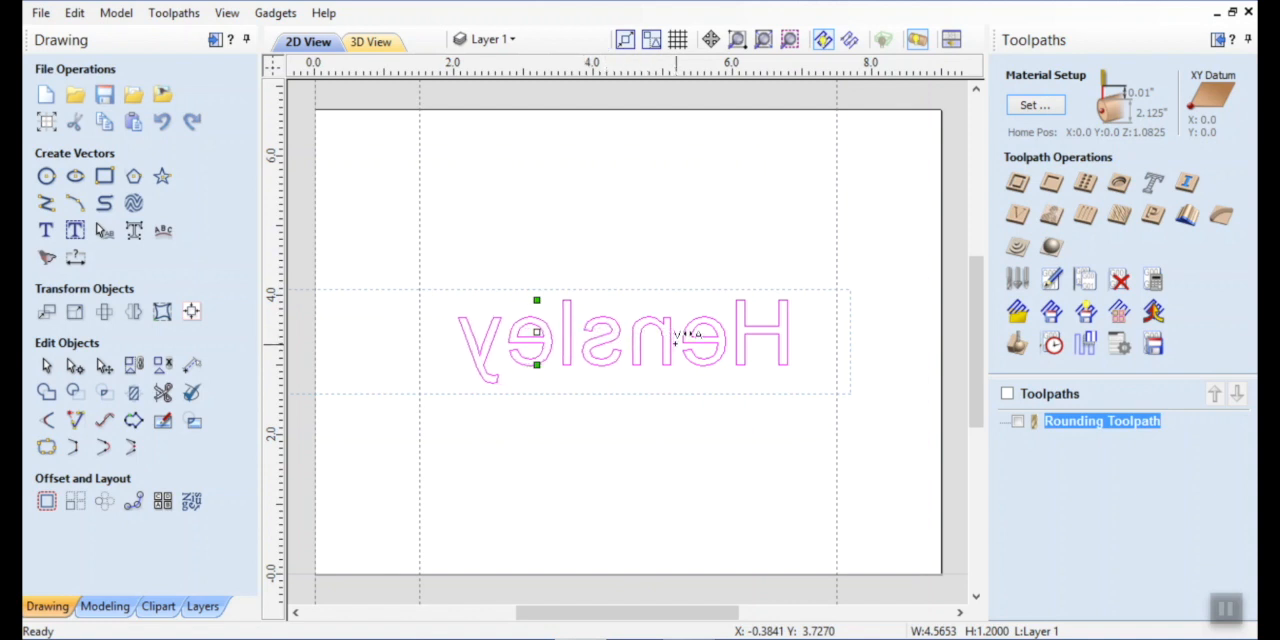
{"action": "left_click", "coordinate": [738, 340], "text": "shift"}
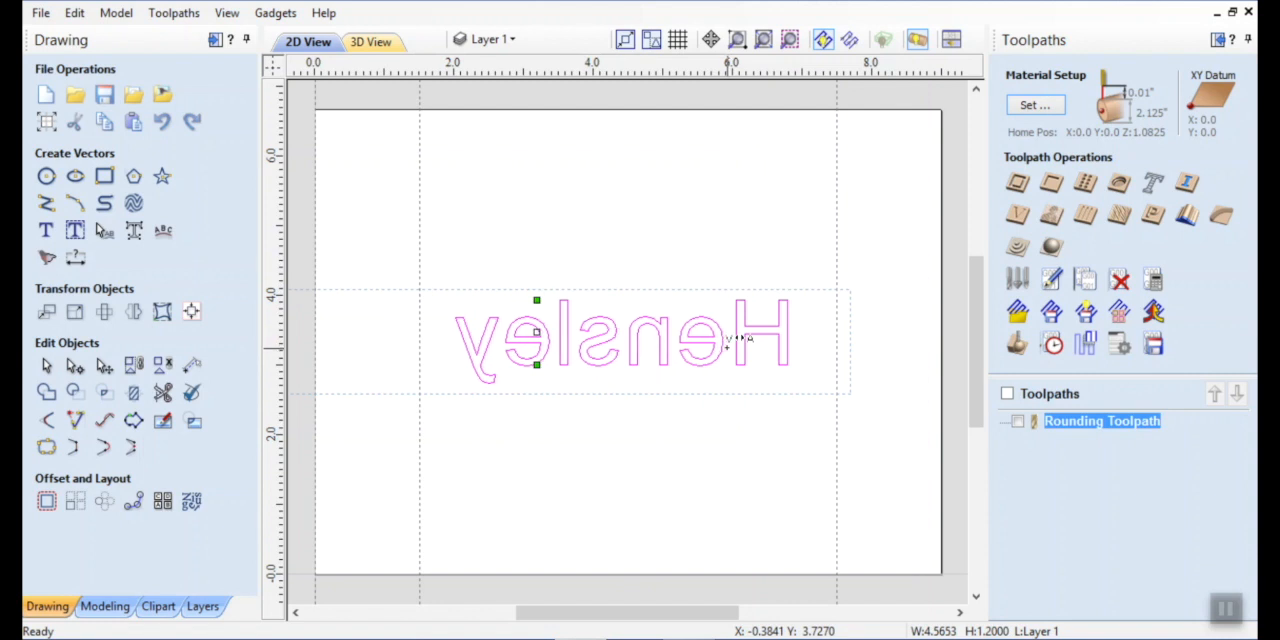
{"action": "left_click", "coordinate": [46, 366]}
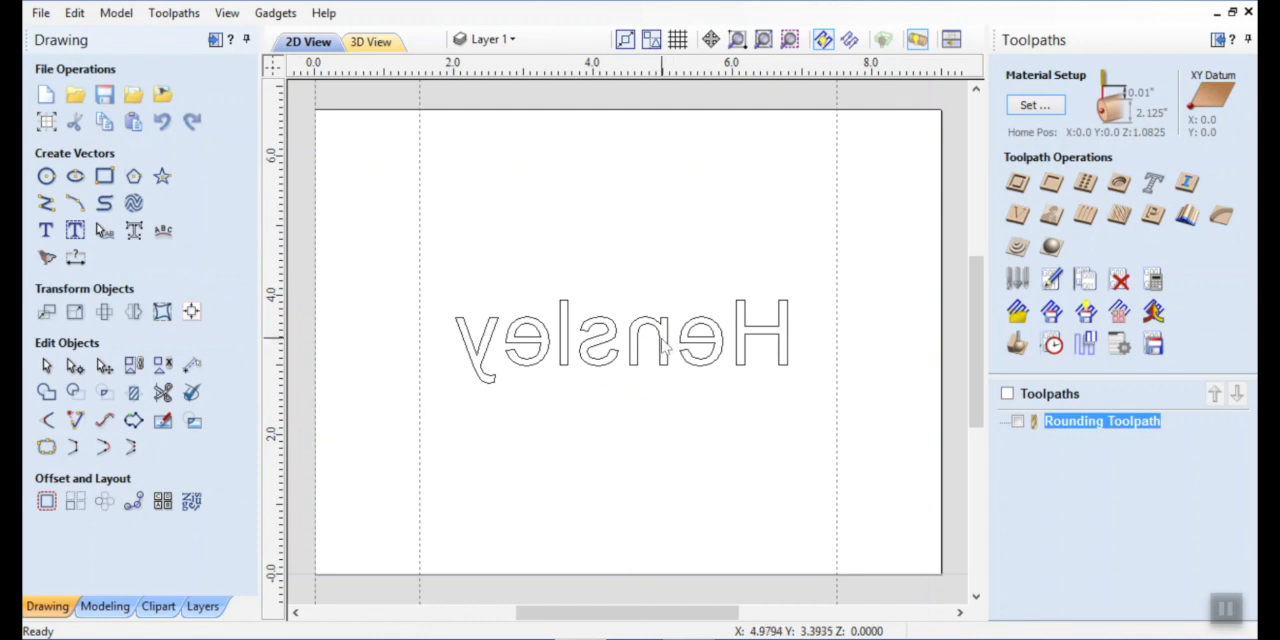
Duplicate the mirrored surname text and move the copy about 1.6 inches straight below the original.
{"action": "left_click", "coordinate": [661, 342]}
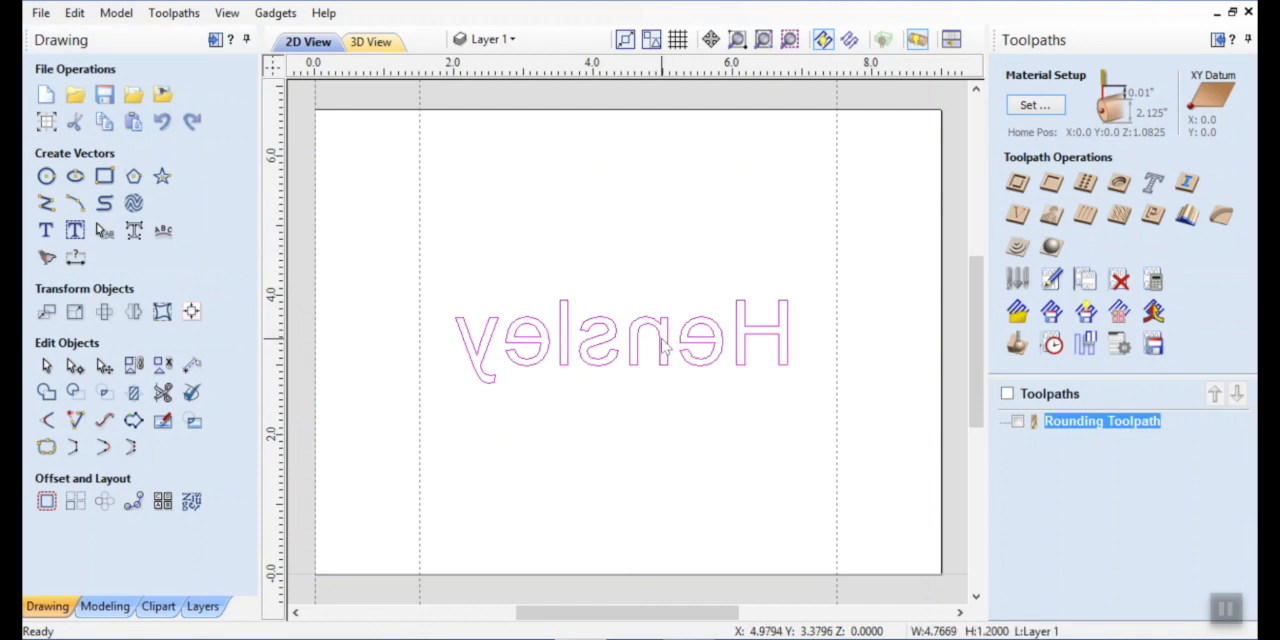
{"action": "right_click", "coordinate": [663, 343]}
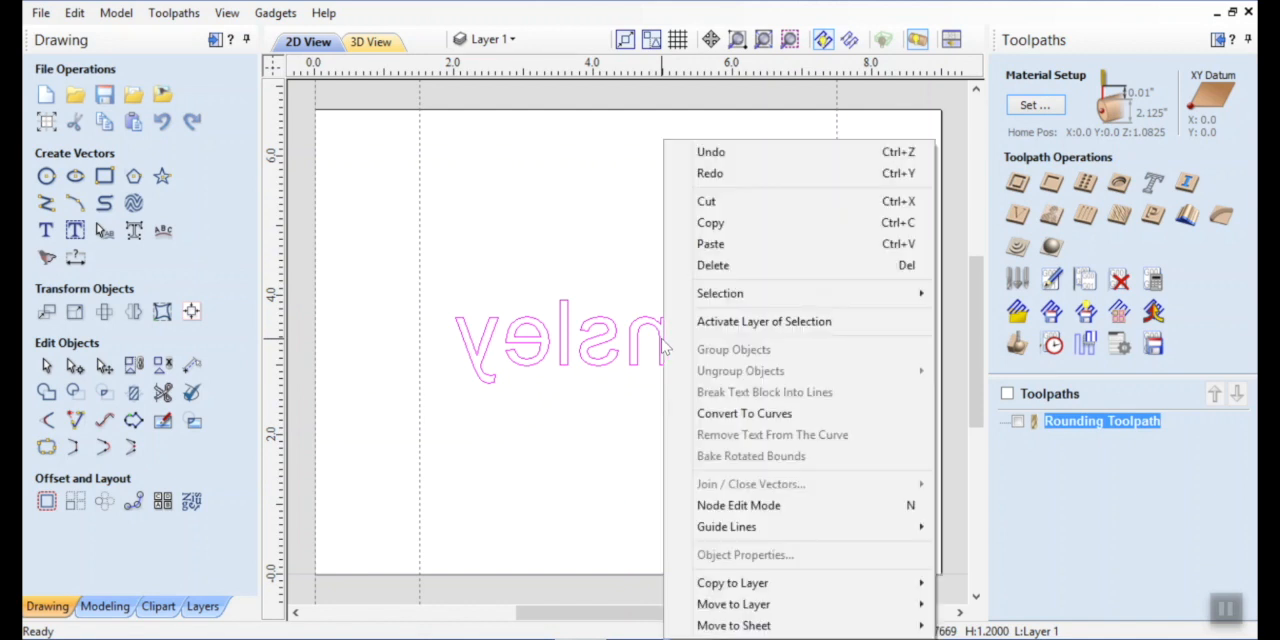
{"action": "left_click", "coordinate": [726, 227]}
{"action": "right_click", "coordinate": [701, 288]}
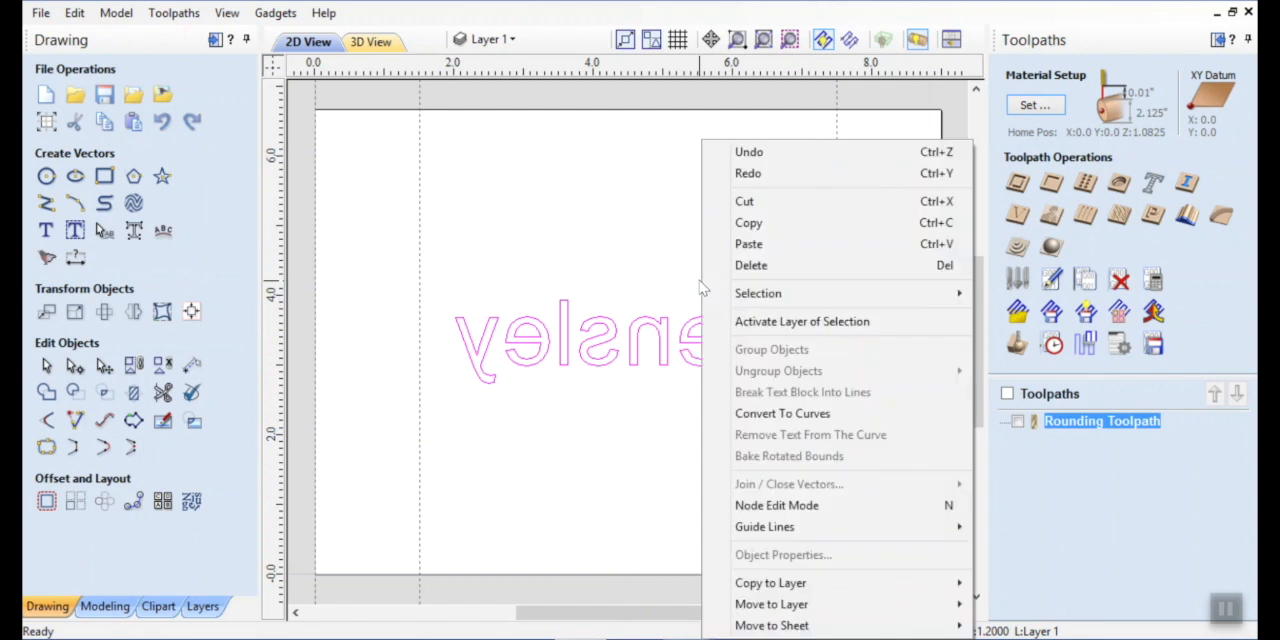
{"action": "left_click", "coordinate": [750, 244]}
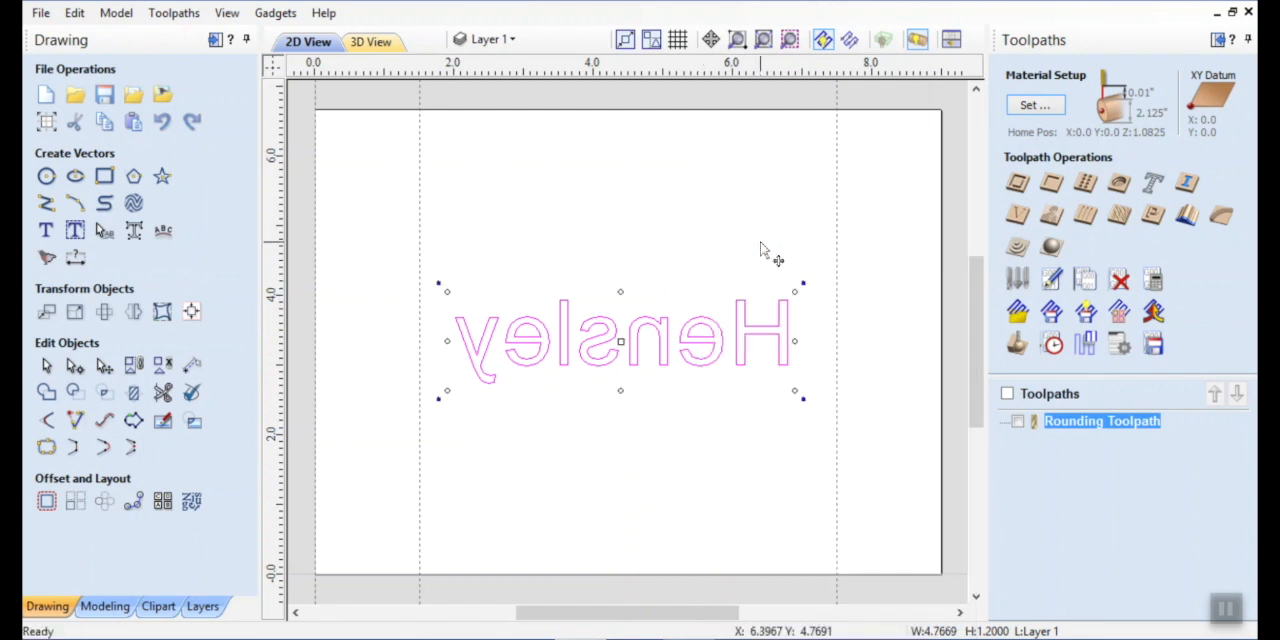
{"action": "key", "text": "Down"}
{"action": "key", "text": "Down"}
{"action": "key", "text": "Down"}
{"action": "key", "text": "Down"}
{"action": "key", "text": "Down"}
{"action": "key", "text": "Down"}
{"action": "key", "text": "Down"}
{"action": "key", "text": "Down"}
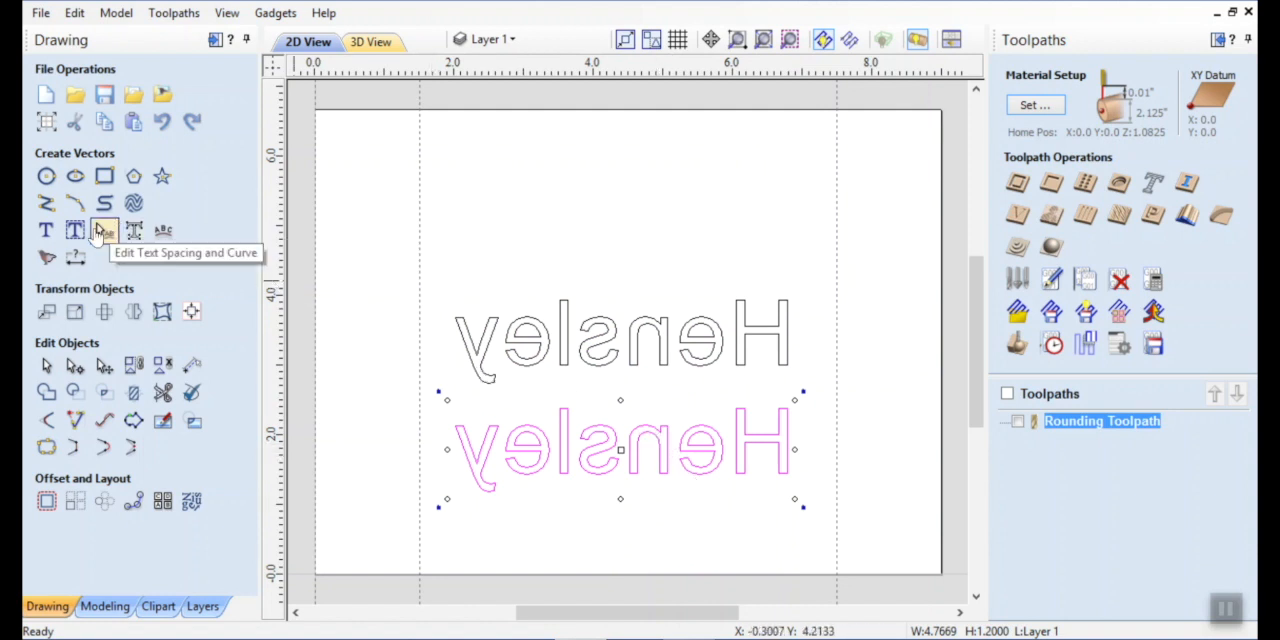
Replace the lower copy's wording with the first name, keeping the 1.5-inch bounding box height.
{"action": "left_click", "coordinate": [76, 232]}
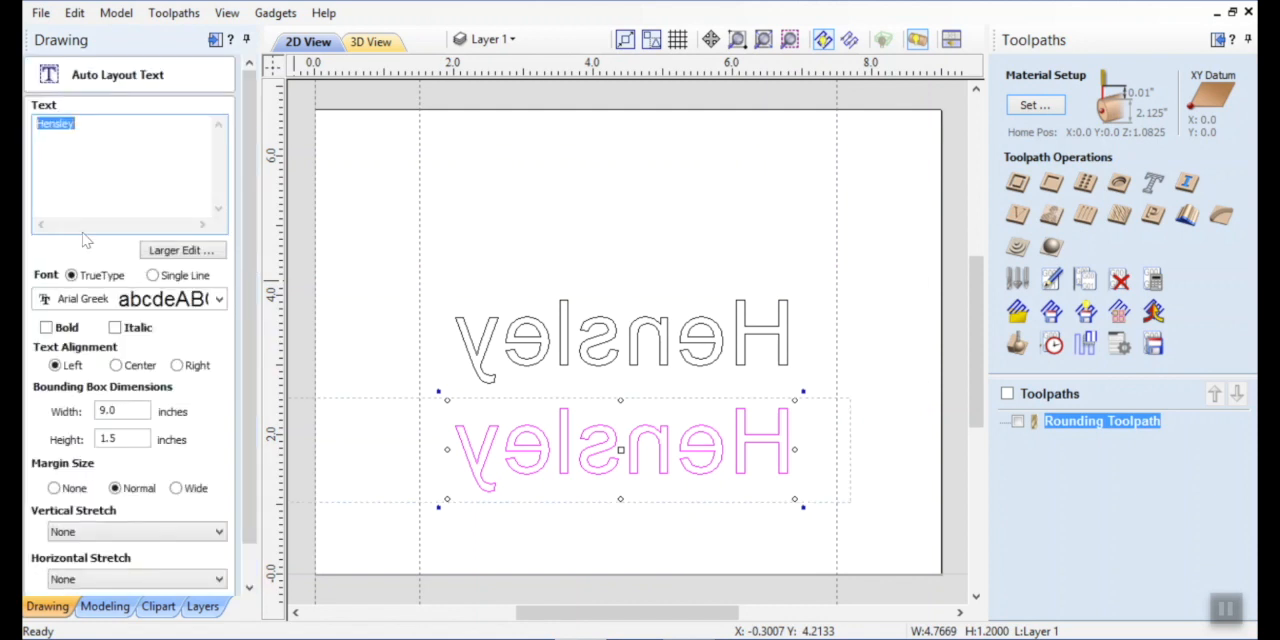
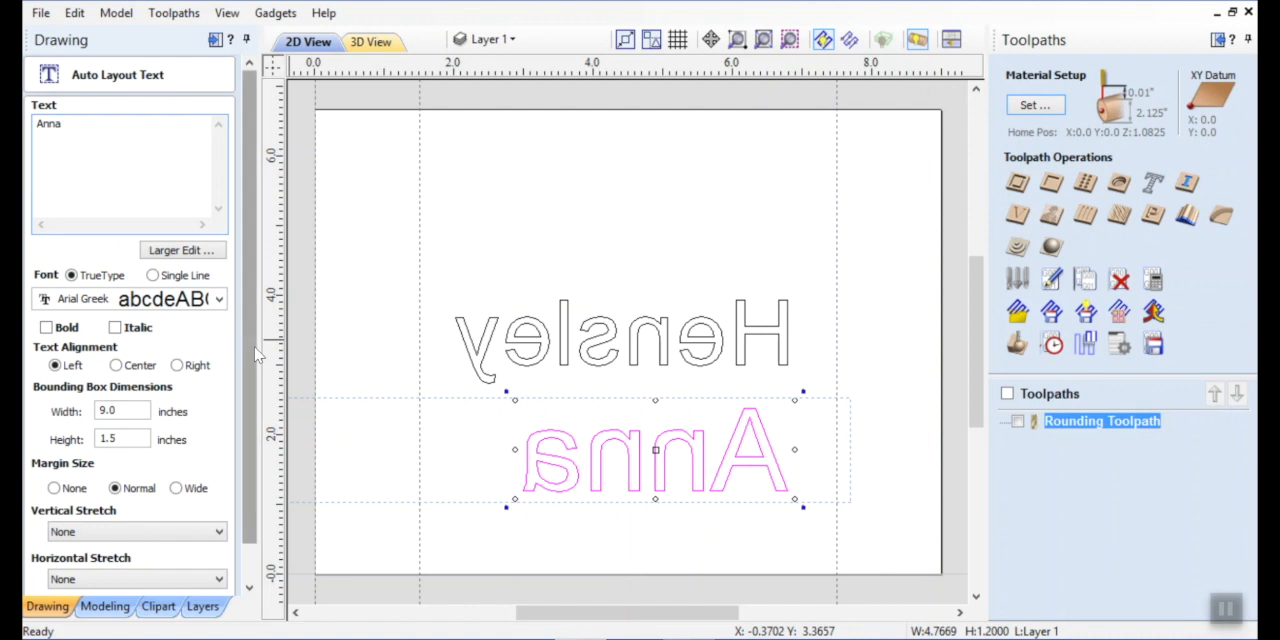
{"action": "scroll", "coordinate": [236, 428], "scroll_direction": "down", "scroll_amount": 2}
{"action": "left_click", "coordinate": [196, 574]}
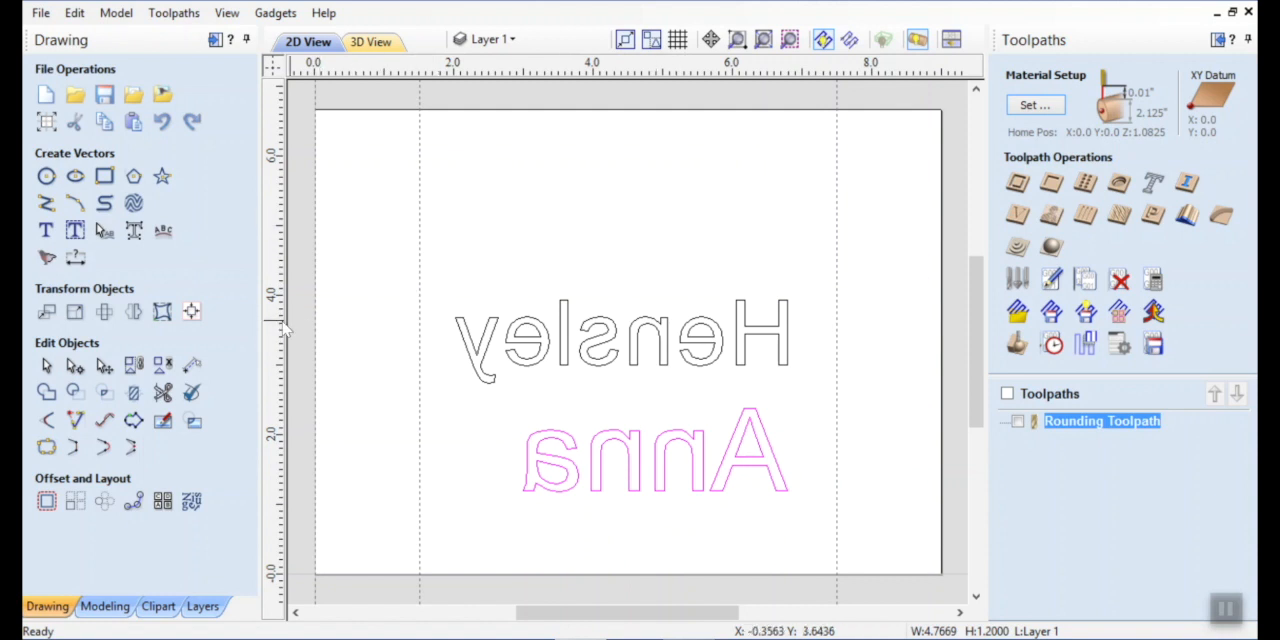
Widen the letter spacing of the first-name text and center it horizontally on the material.
{"action": "left_click", "coordinate": [105, 233]}
{"action": "left_click", "coordinate": [710, 479], "text": "shift"}
{"action": "left_click", "coordinate": [710, 479], "text": "shift"}
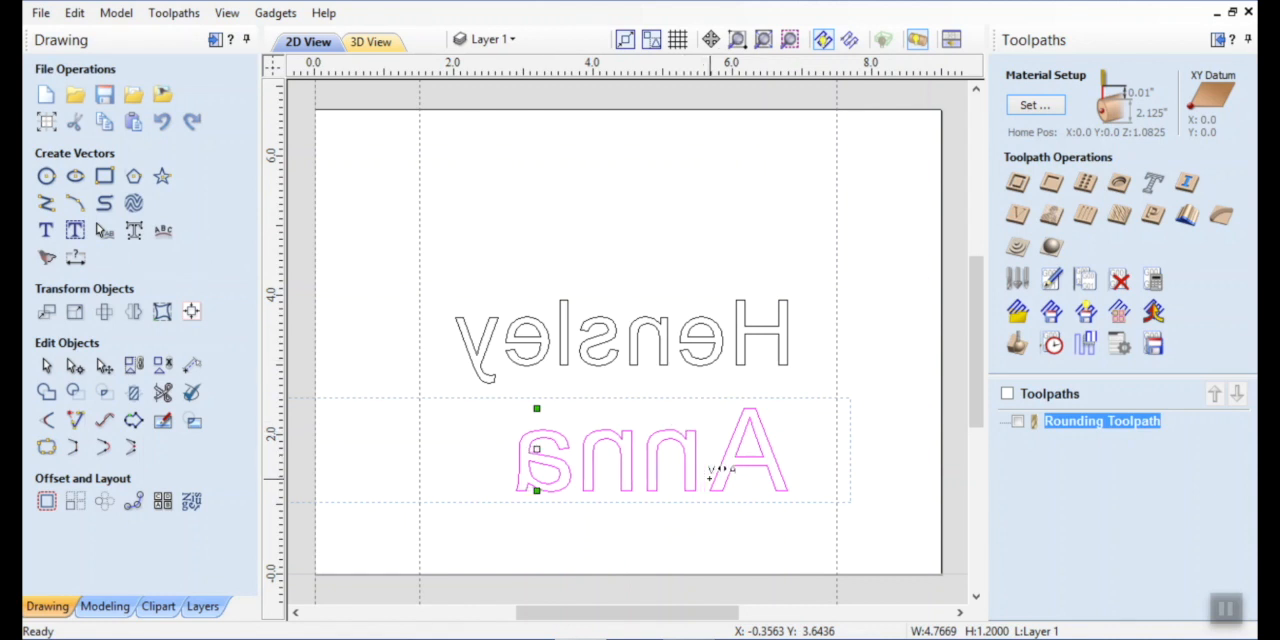
{"action": "left_click", "coordinate": [575, 460]}
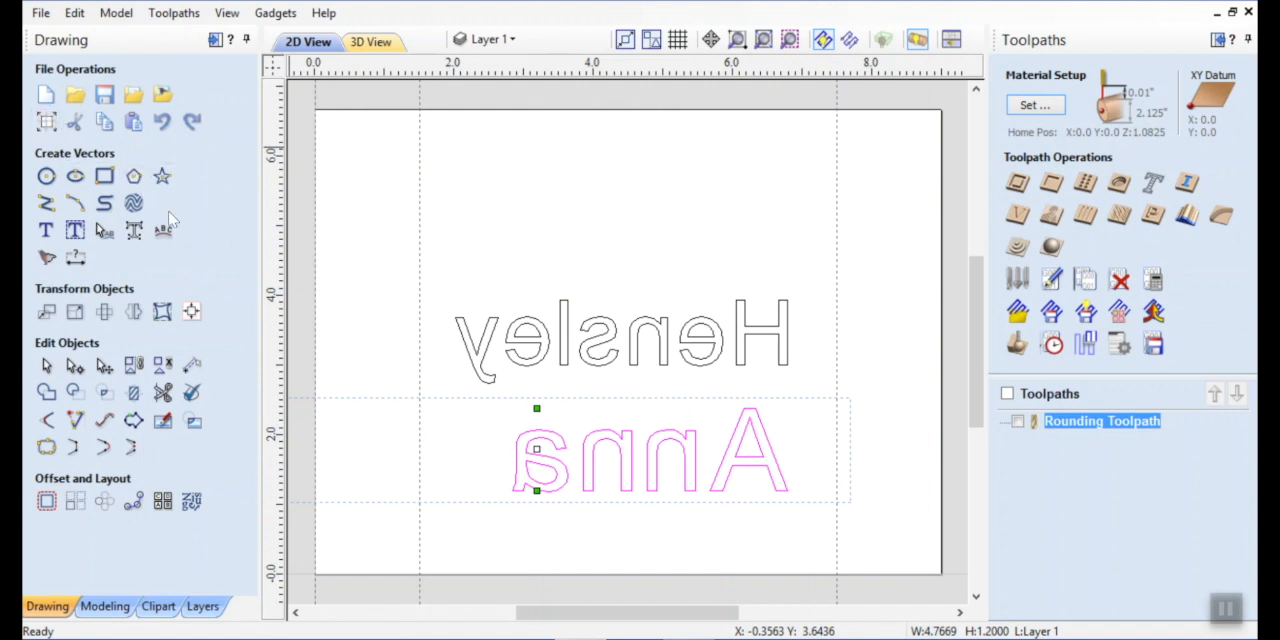
{"action": "left_click", "coordinate": [191, 313]}
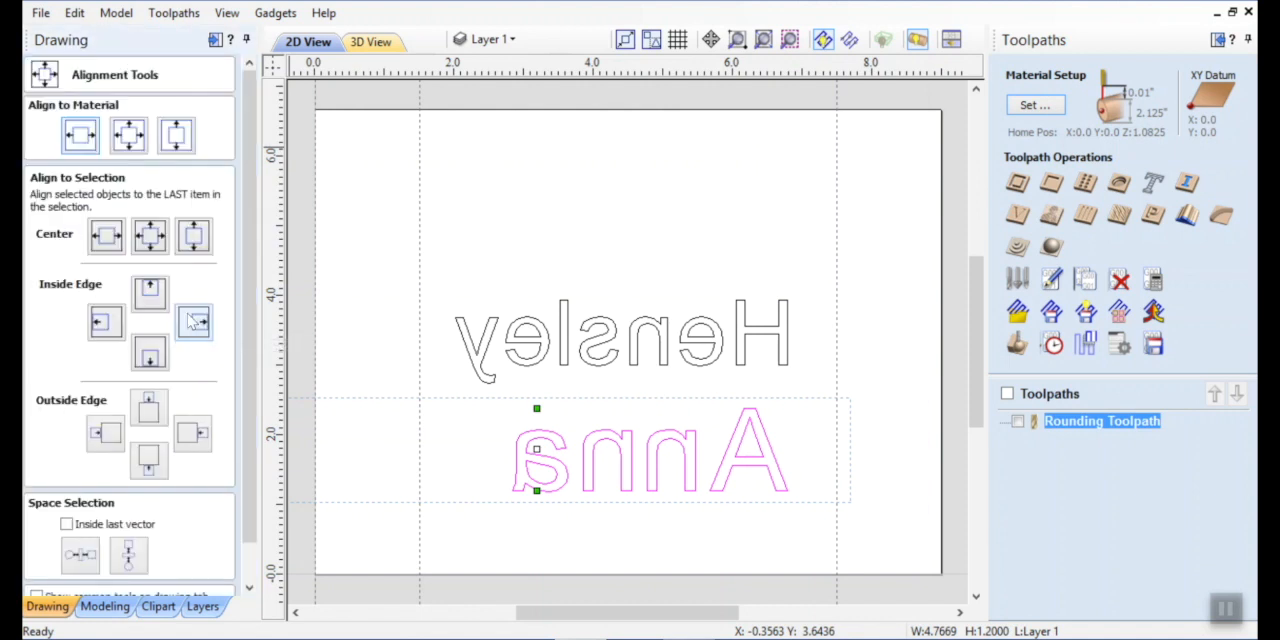
{"action": "left_click", "coordinate": [84, 137]}
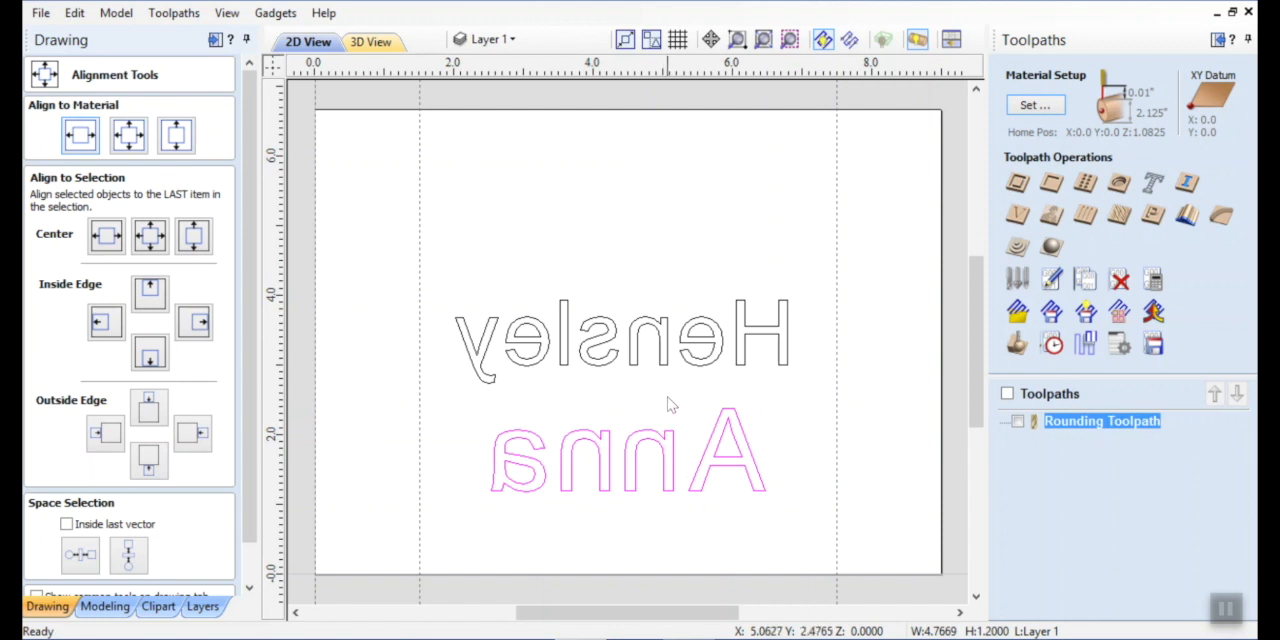
Move the surname text straight up by about 1.4 inches, away from the first-name text.
{"action": "left_click", "coordinate": [660, 342]}
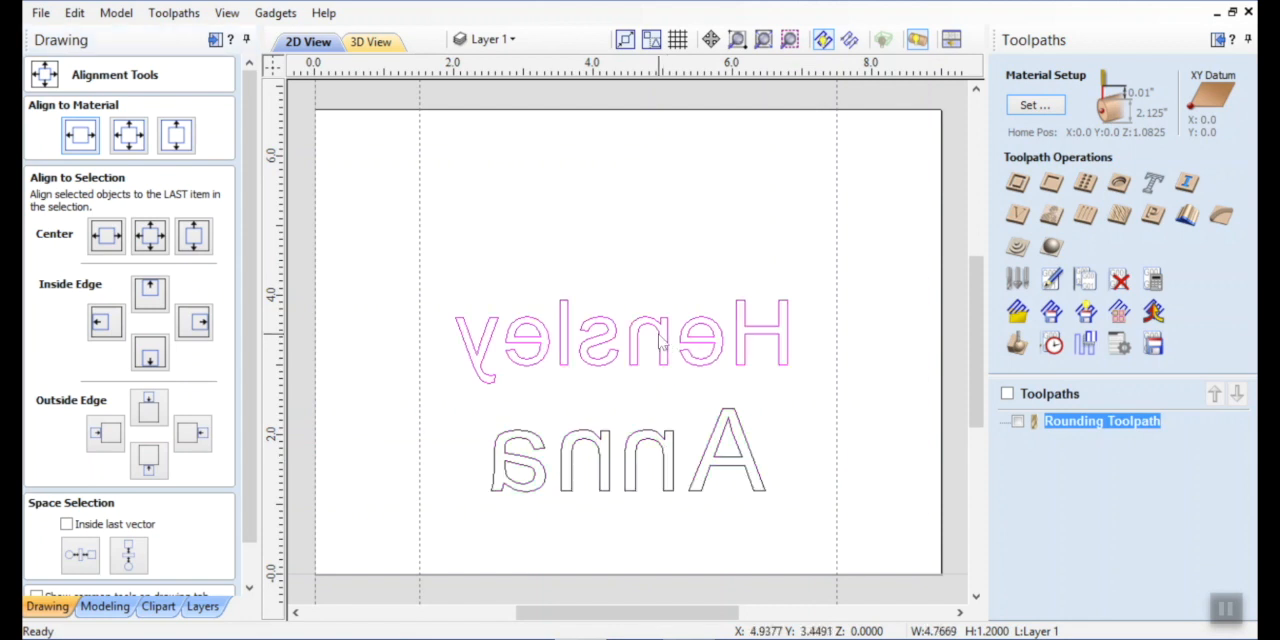
{"action": "left_click", "coordinate": [660, 342]}
{"action": "key", "text": "Up"}
{"action": "key", "text": "Up"}
{"action": "key", "text": "Up"}
{"action": "key", "text": "Up"}
{"action": "key", "text": "Up"}
{"action": "key", "text": "Up"}
{"action": "key", "text": "Up"}
{"action": "key", "text": "Up"}
{"action": "key", "text": "Up"}
{"action": "key", "text": "Up"}
{"action": "key", "text": "Up"}
{"action": "key", "text": "Up"}
{"action": "key", "text": "Up"}
{"action": "key", "text": "Up"}
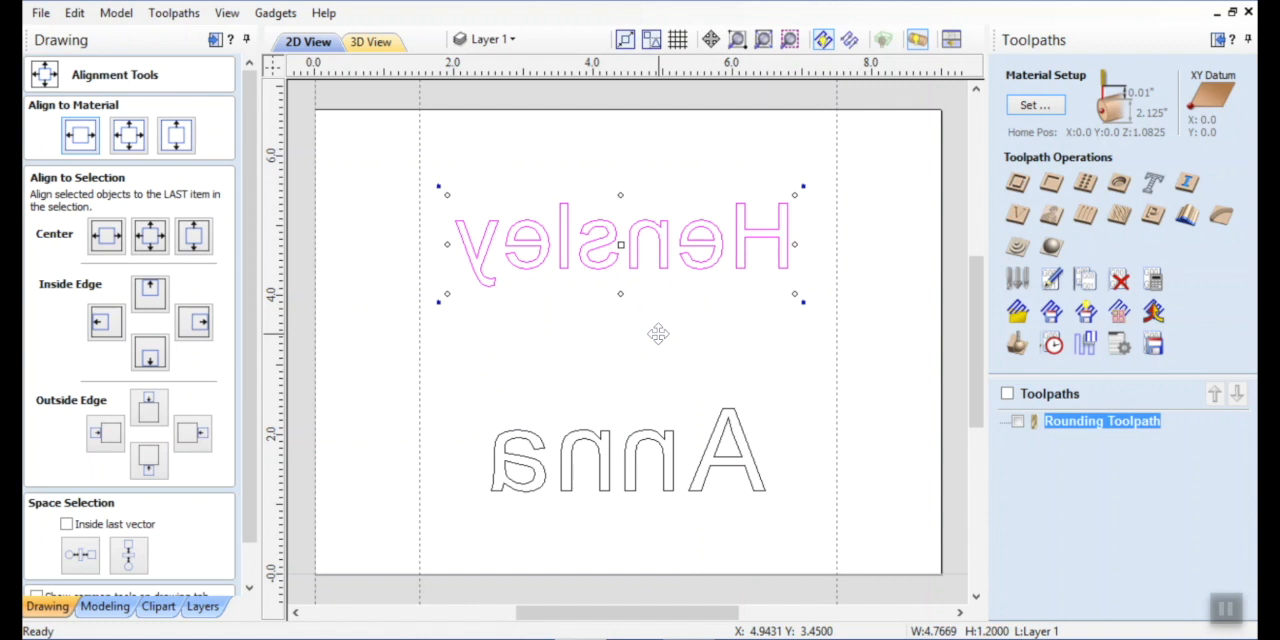
Move the first-name text straight up by about 0.45 inches and finish aligning.
{"action": "left_click", "coordinate": [668, 468]}
{"action": "left_click", "coordinate": [666, 463]}
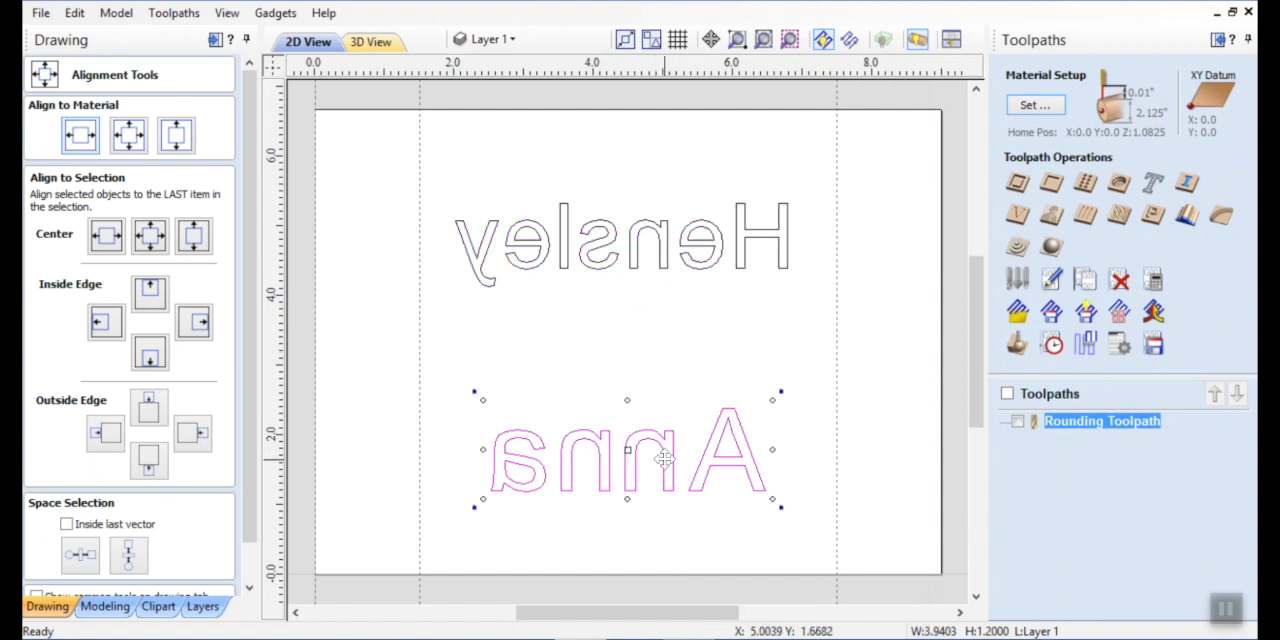
{"action": "key", "text": "Up"}
{"action": "key", "text": "Up"}
{"action": "key", "text": "Up"}
{"action": "key", "text": "Up"}
{"action": "key", "text": "Up"}
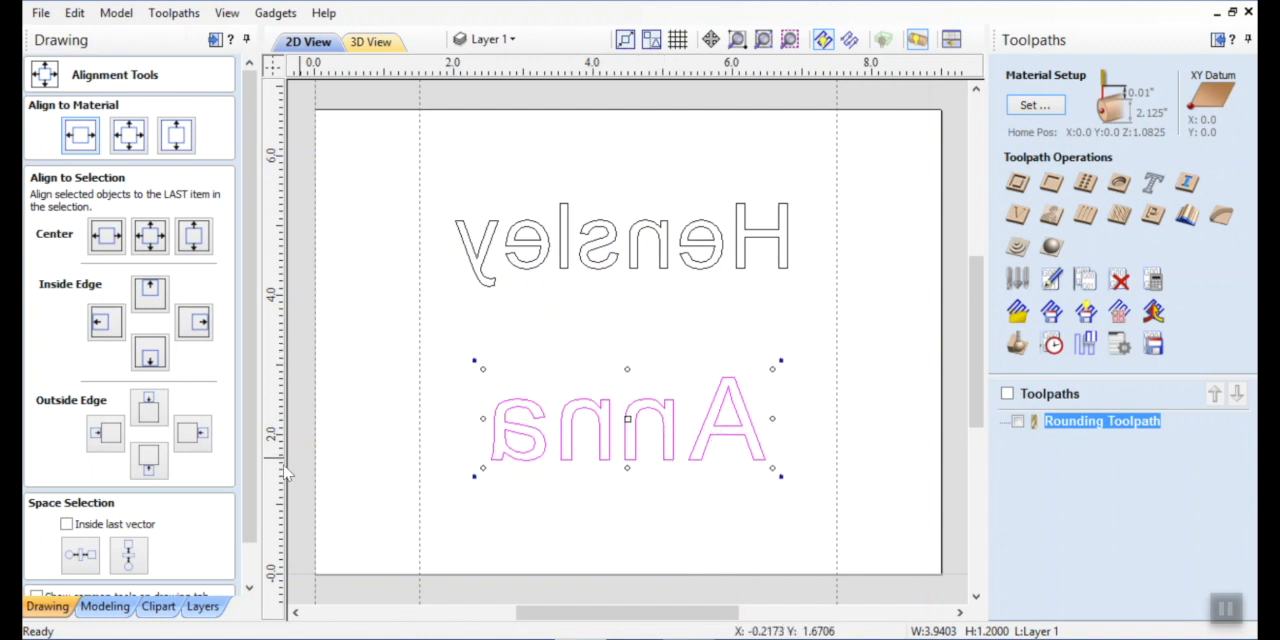
{"action": "scroll", "coordinate": [257, 573], "scroll_direction": "down", "scroll_amount": 1}
{"action": "left_click", "coordinate": [193, 583]}
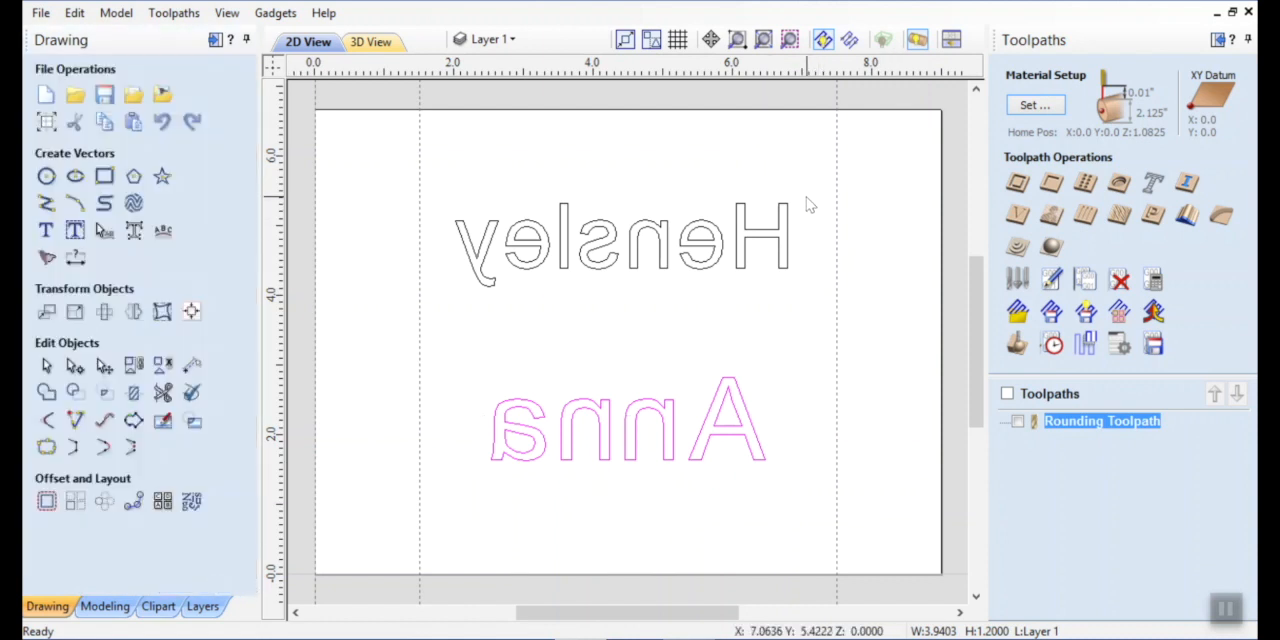
Start a pocket toolpath on both the surname and first-name texts with a cut depth of 0.1 inches.
{"action": "left_click", "coordinate": [740, 262], "text": "shift"}
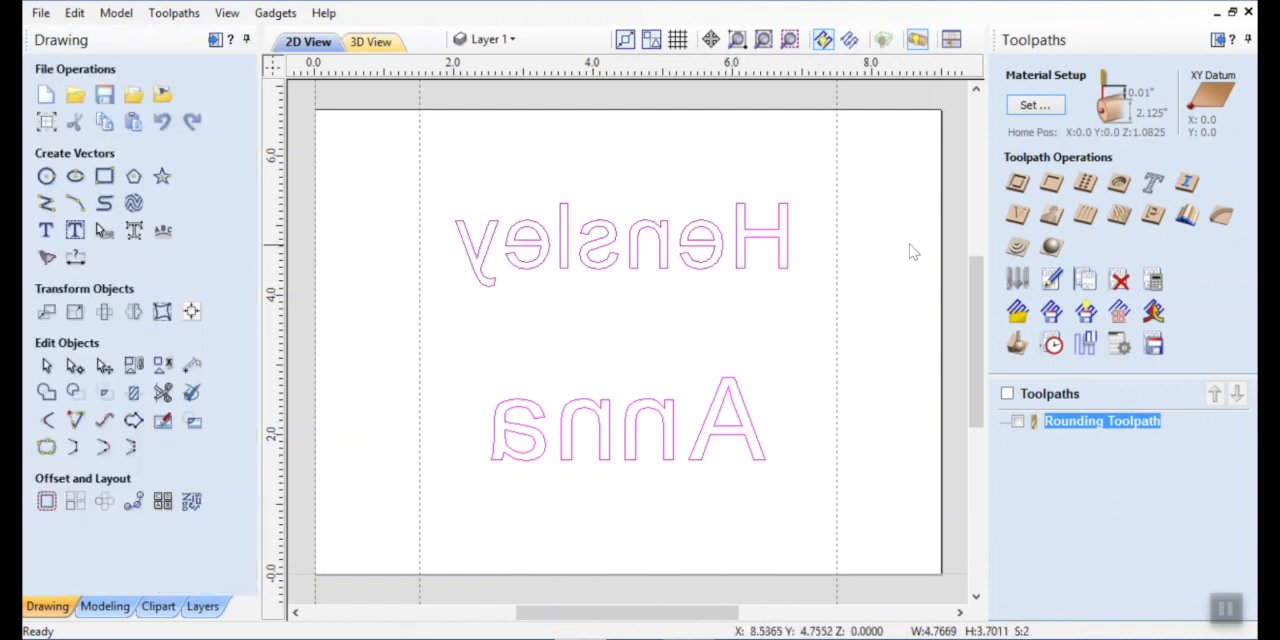
{"action": "left_click", "coordinate": [1051, 183]}
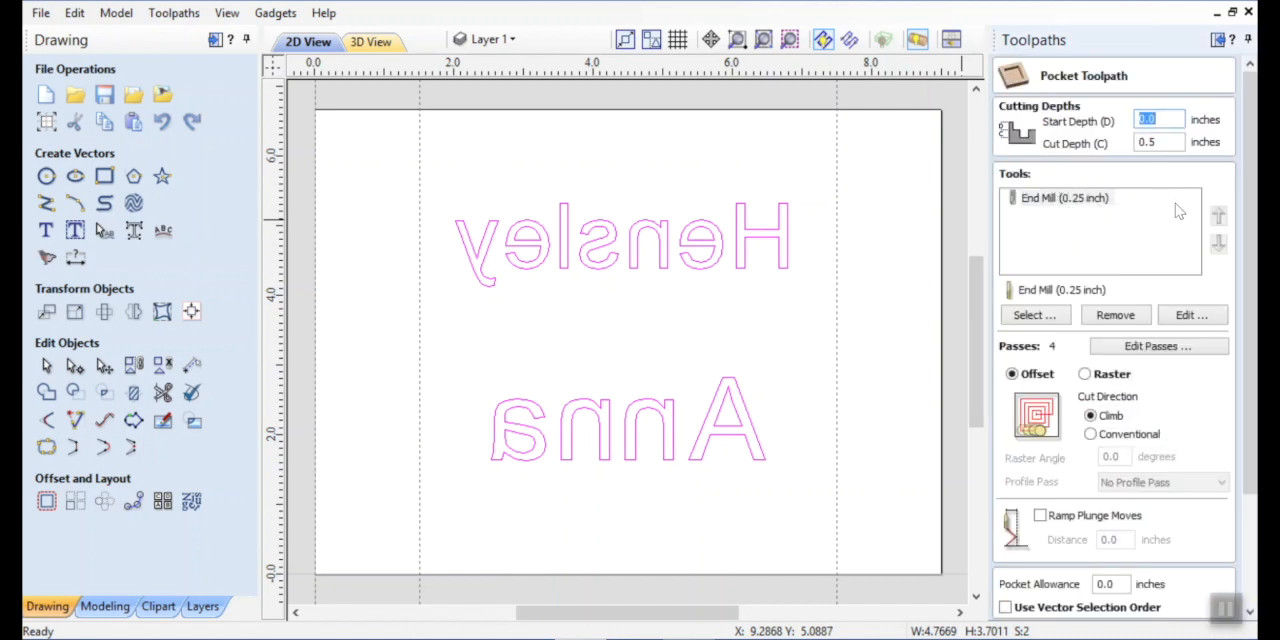
{"action": "left_click", "coordinate": [1166, 140]}
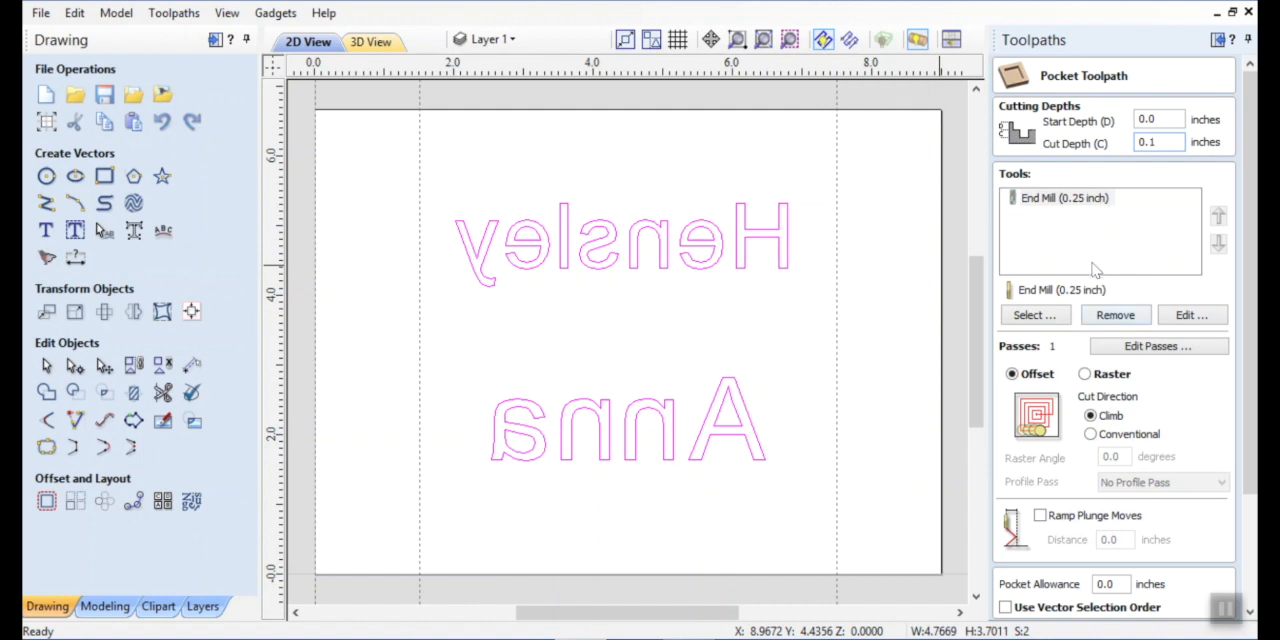
Replace the pocket toolpath's 0.25-inch cutter with the imperial End Mill (0.125 inch).
{"action": "left_click", "coordinate": [1114, 316]}
{"action": "left_click", "coordinate": [1060, 318]}
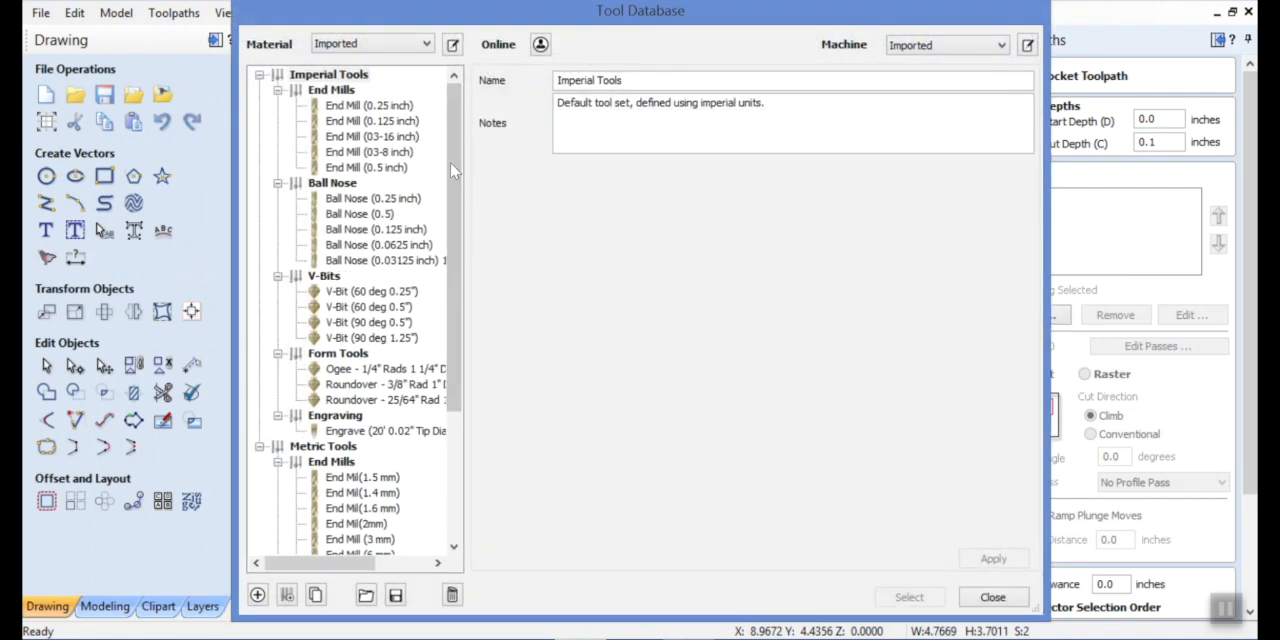
{"action": "left_click", "coordinate": [358, 121]}
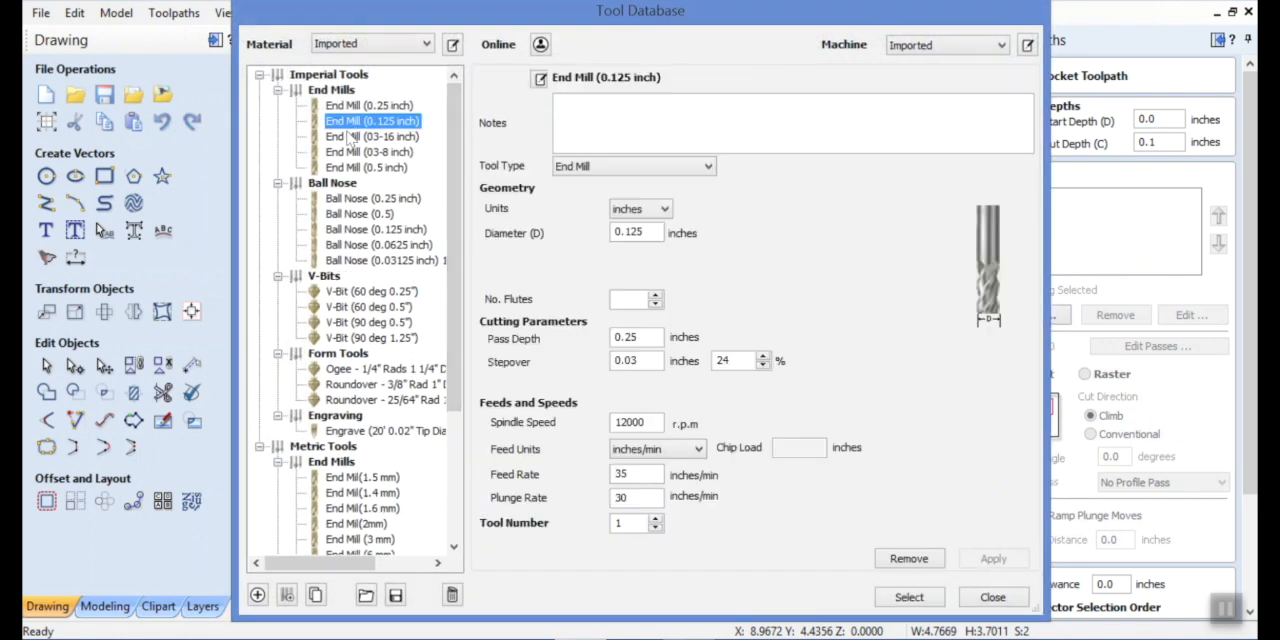
{"action": "left_click", "coordinate": [909, 597]}
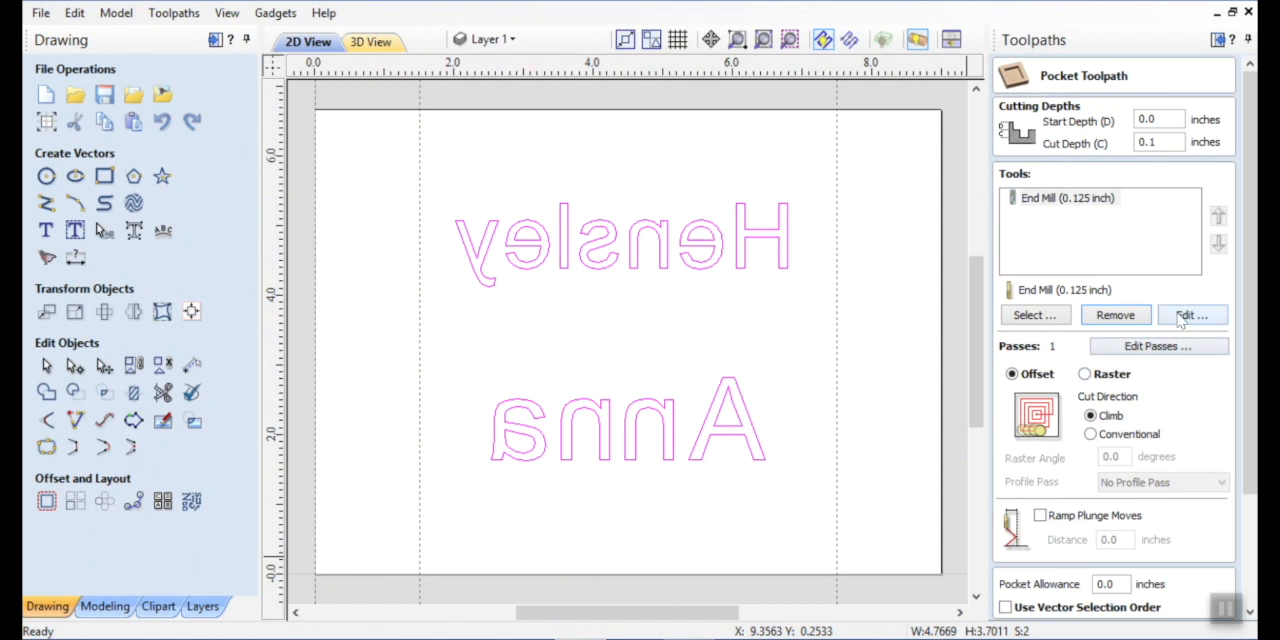
Set the 0.125-inch end mill's plunge rate to 20 inches/min and its pass depth to 0.06 inches.
{"action": "left_click", "coordinate": [1180, 317]}
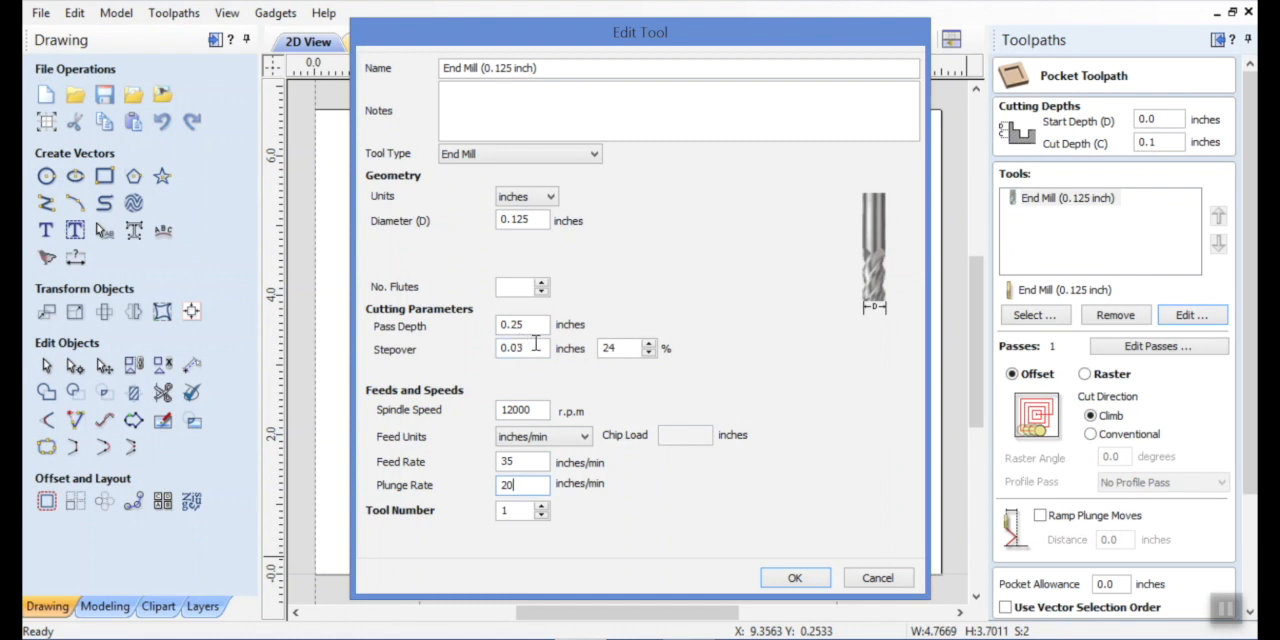
{"action": "left_click_drag", "start_coordinate": [531, 325], "coordinate": [462, 330]}
{"action": "type", "text": ".06"}
{"action": "left_click", "coordinate": [792, 578]}
Enable ramp plunge moves over 0.1 inches, name the pocket toolpath Letters, and calculate it.
{"action": "left_click_drag", "start_coordinate": [1250, 392], "coordinate": [1254, 479]}
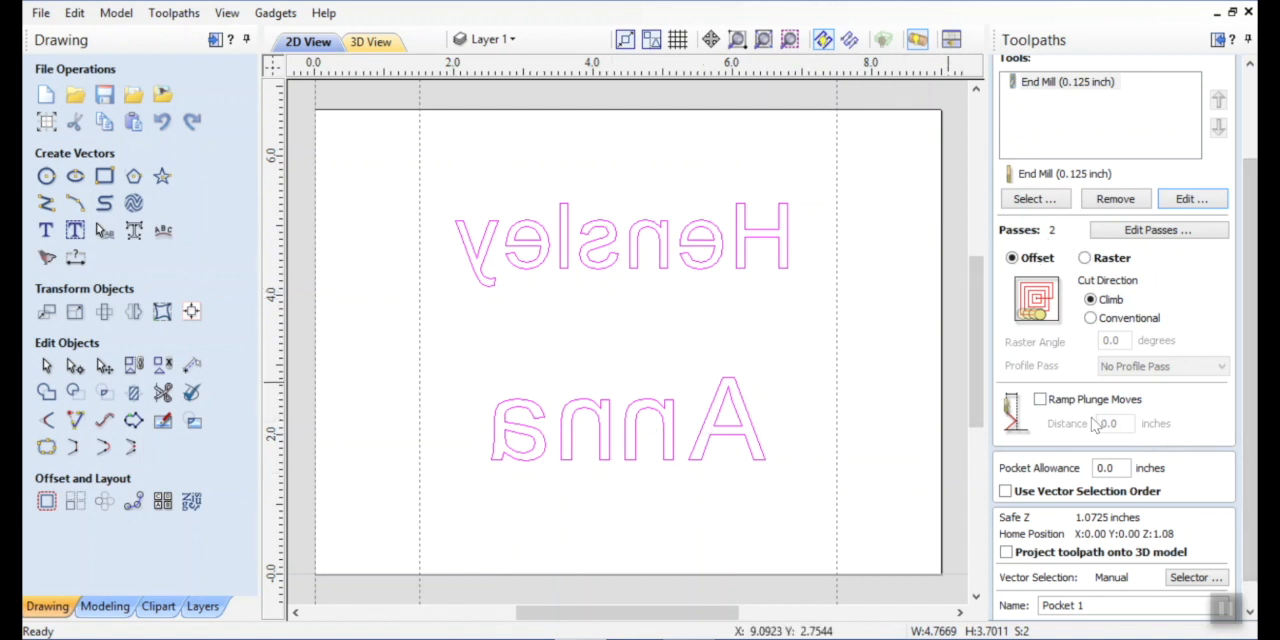
{"action": "left_click", "coordinate": [1040, 401]}
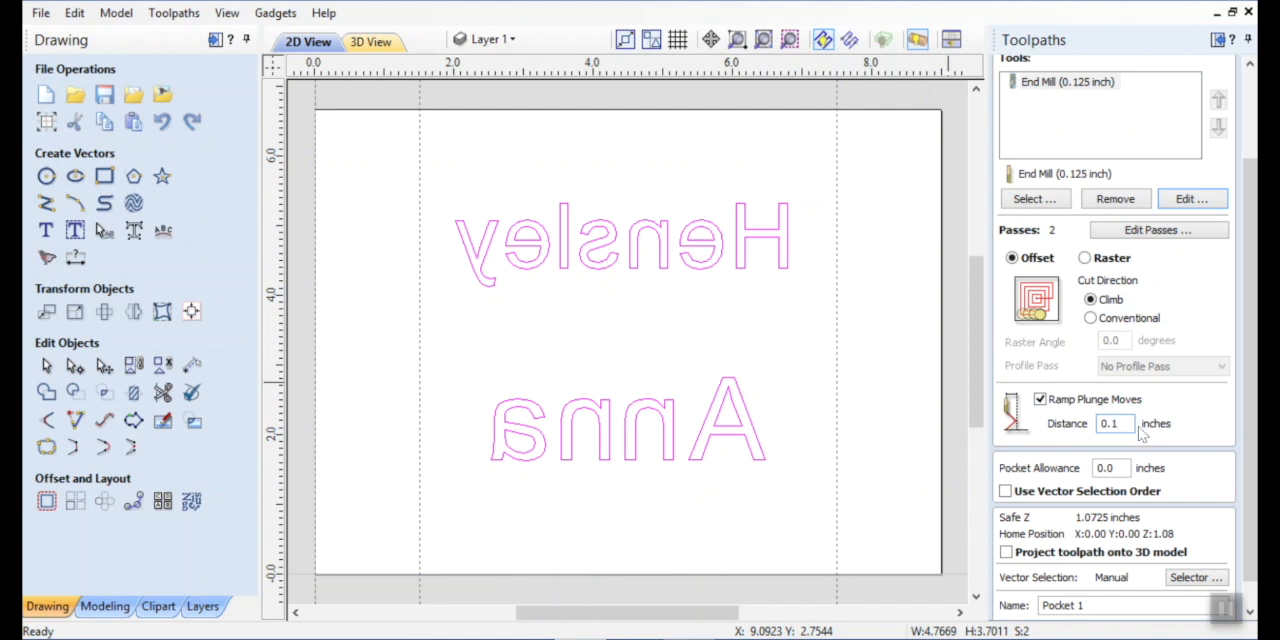
{"action": "scroll", "coordinate": [1250, 545], "scroll_direction": "down", "scroll_amount": 1}
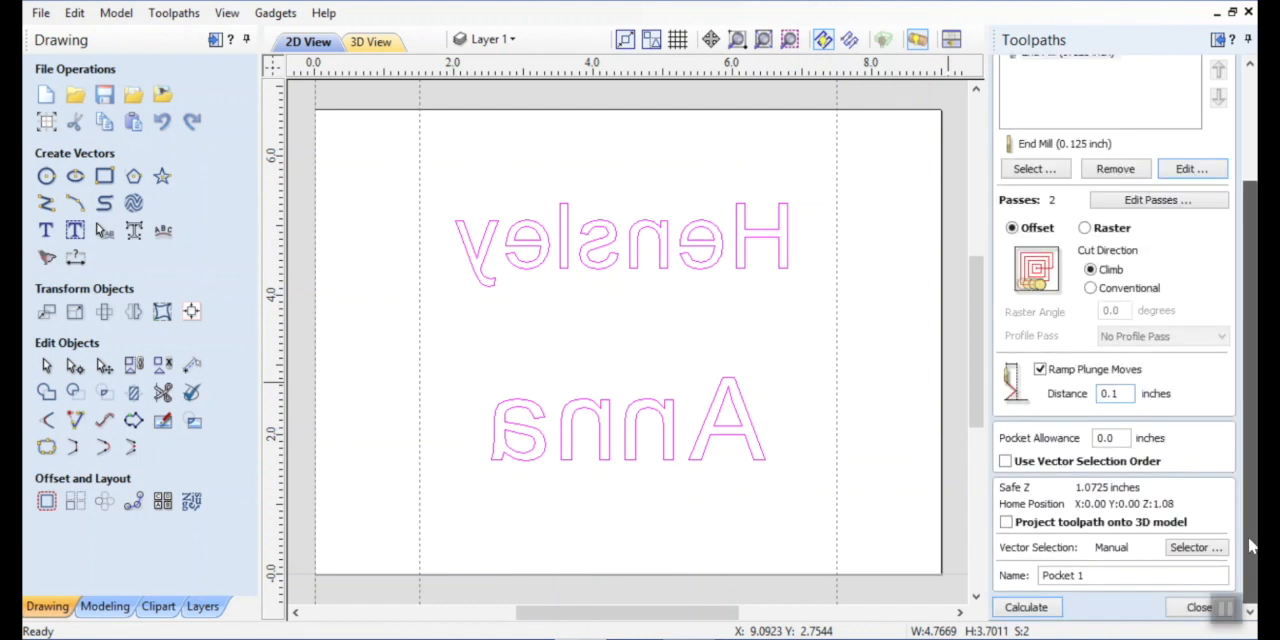
{"action": "left_click_drag", "start_coordinate": [1106, 577], "coordinate": [1006, 578]}
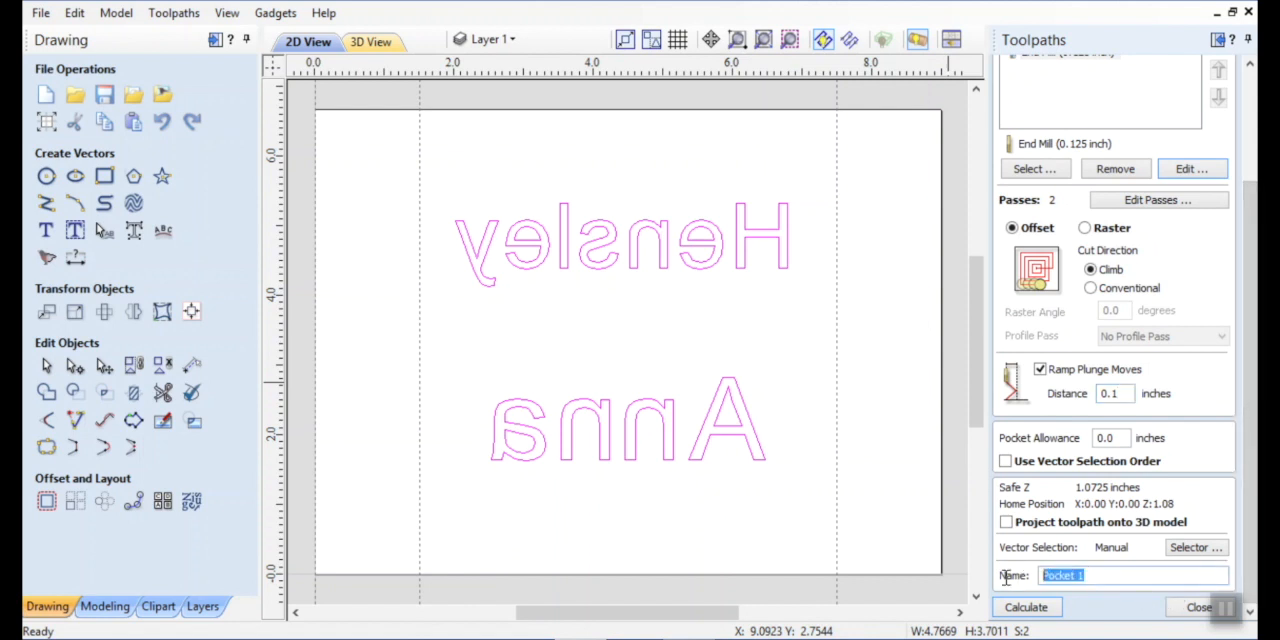
{"action": "type", "text": "Letters"}
{"action": "left_click", "coordinate": [1030, 607]}
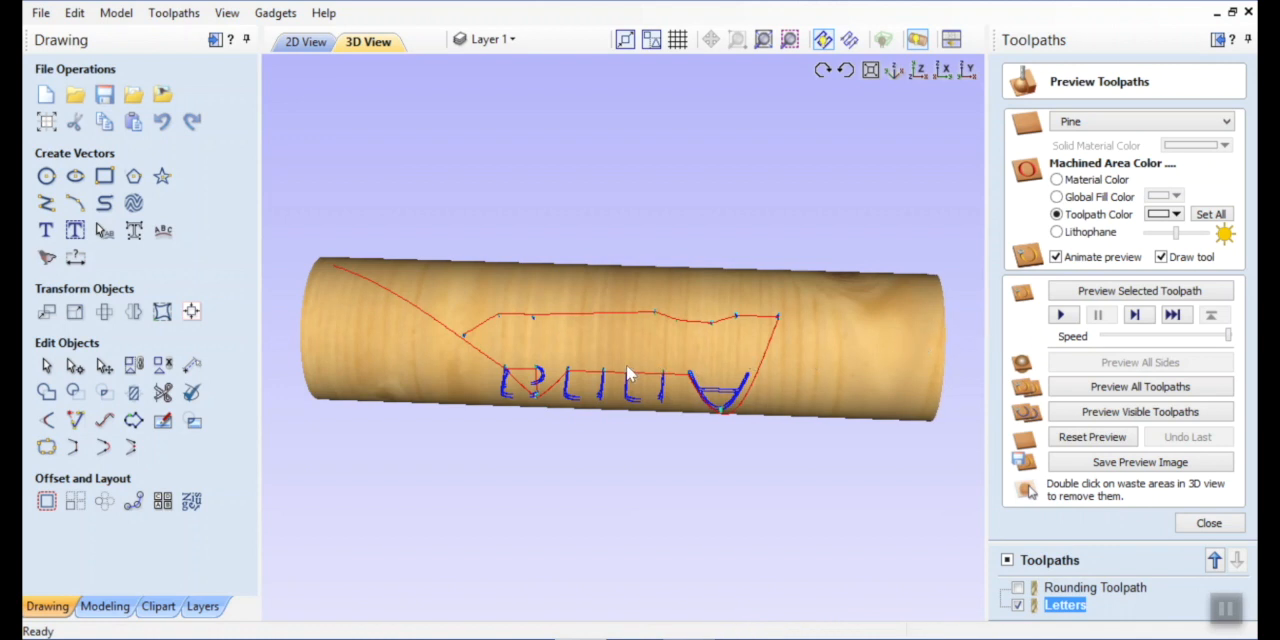
Reopen the Letters pocket toolpath for editing and return to the 2D view of the layout.
{"action": "left_click_drag", "start_coordinate": [628, 364], "coordinate": [585, 587]}
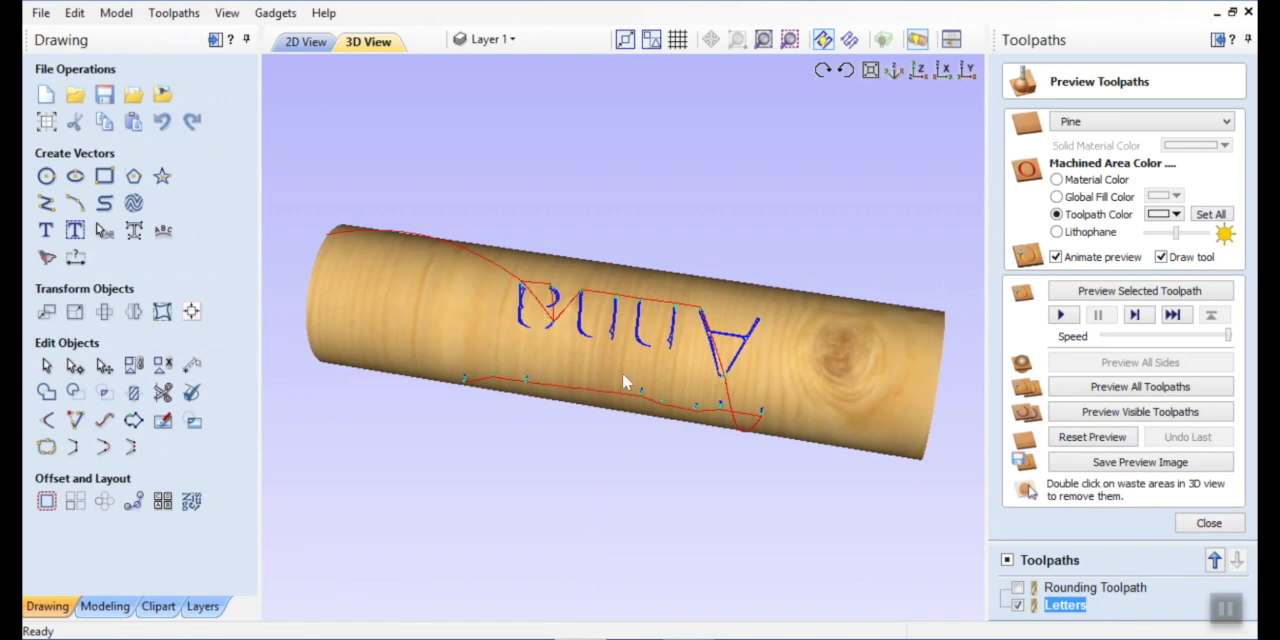
{"action": "left_click_drag", "start_coordinate": [620, 343], "coordinate": [600, 475]}
{"action": "left_click_drag", "start_coordinate": [590, 378], "coordinate": [700, 250]}
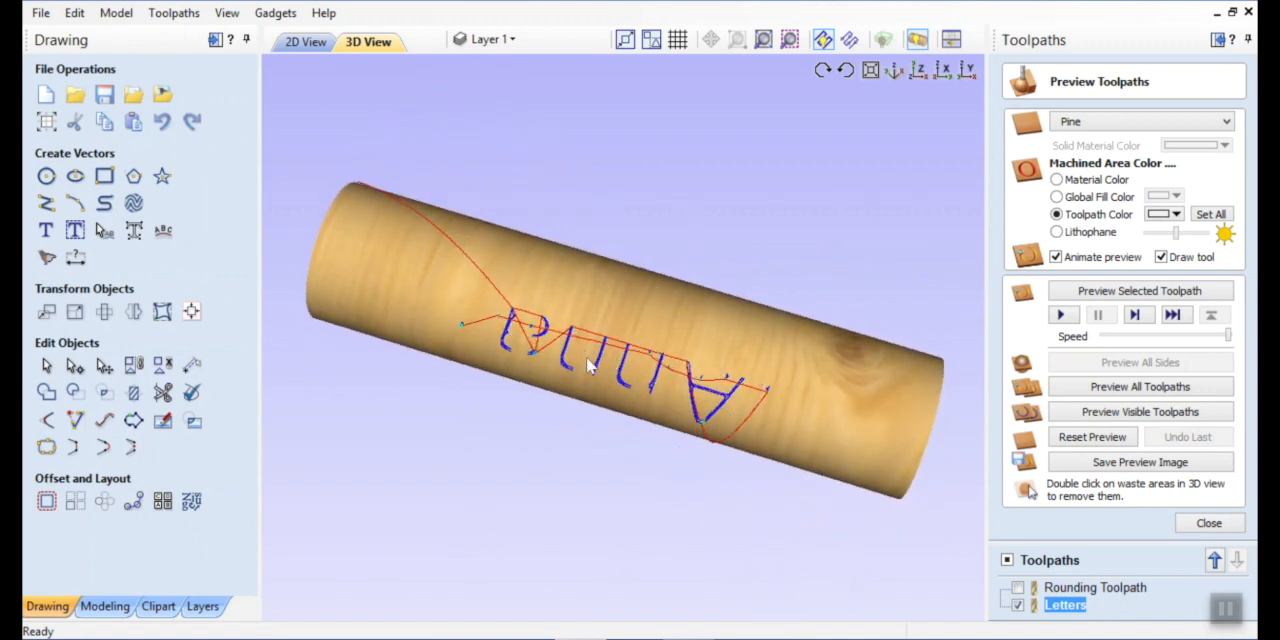
{"action": "left_click", "coordinate": [1209, 523]}
{"action": "double_click", "coordinate": [1062, 438]}
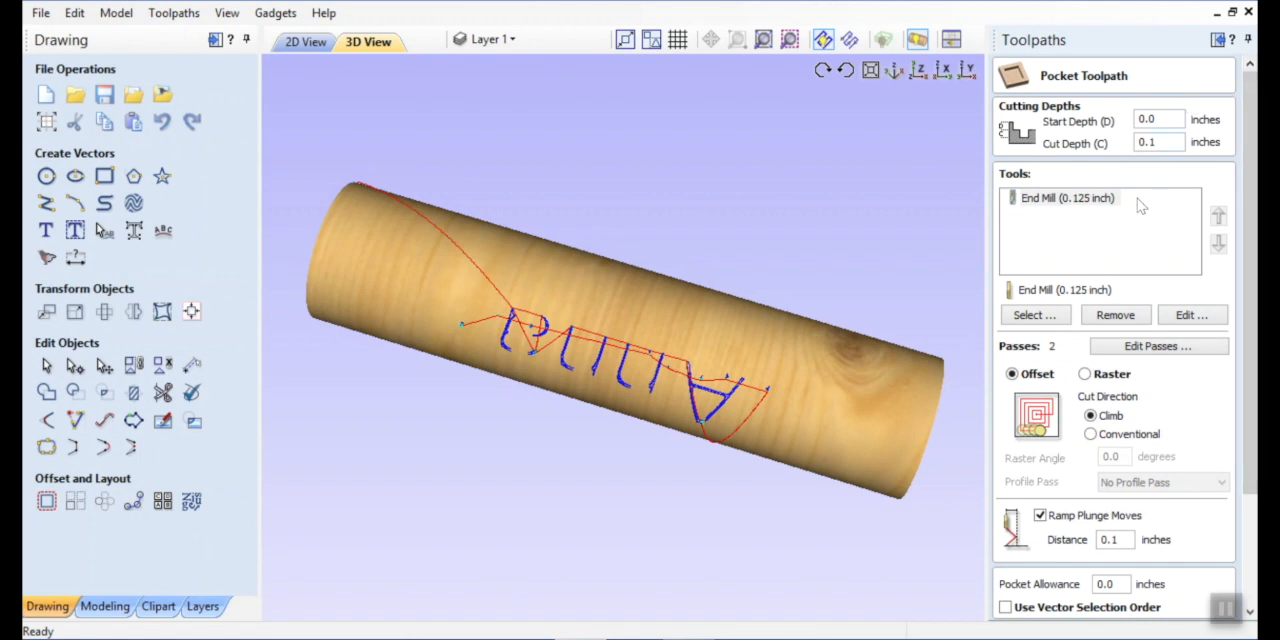
{"action": "left_click", "coordinate": [306, 44]}
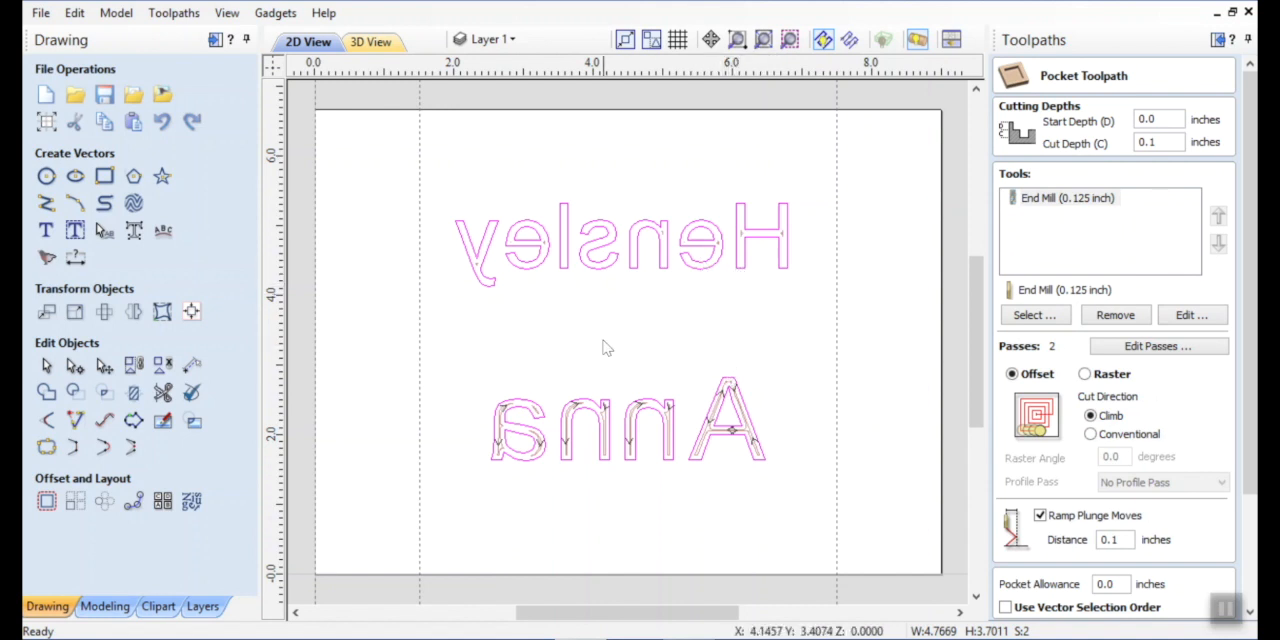
{"action": "left_click", "coordinate": [537, 325]}
{"action": "left_click", "coordinate": [605, 413]}
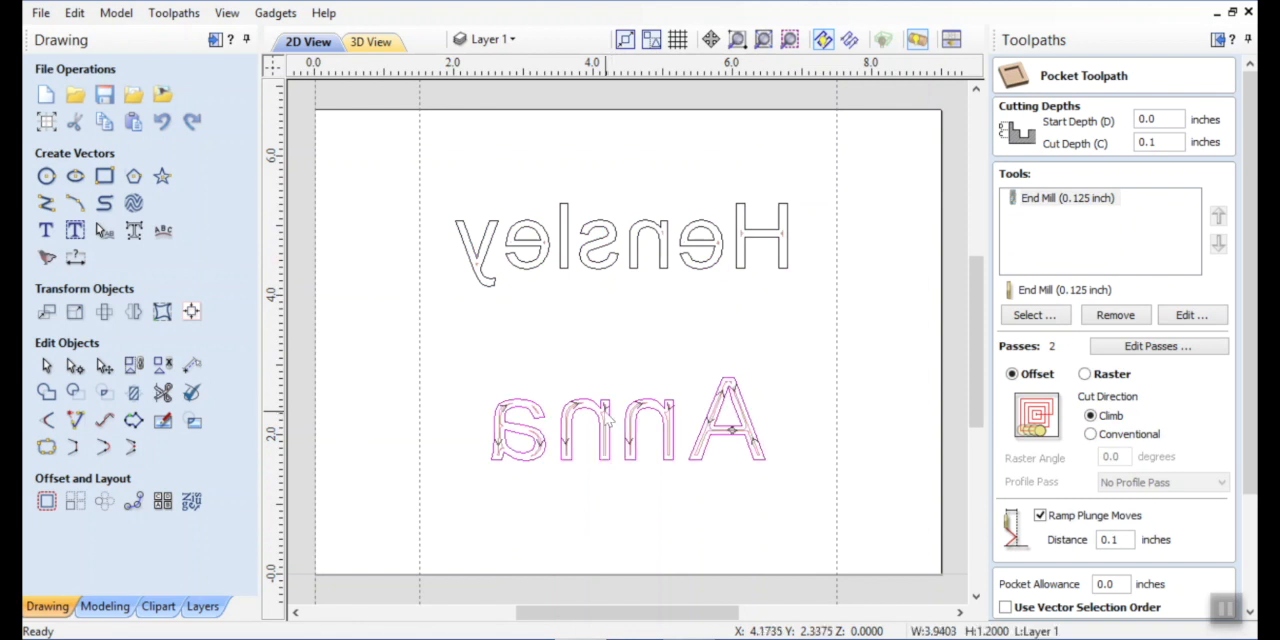
{"action": "left_click", "coordinate": [75, 229]}
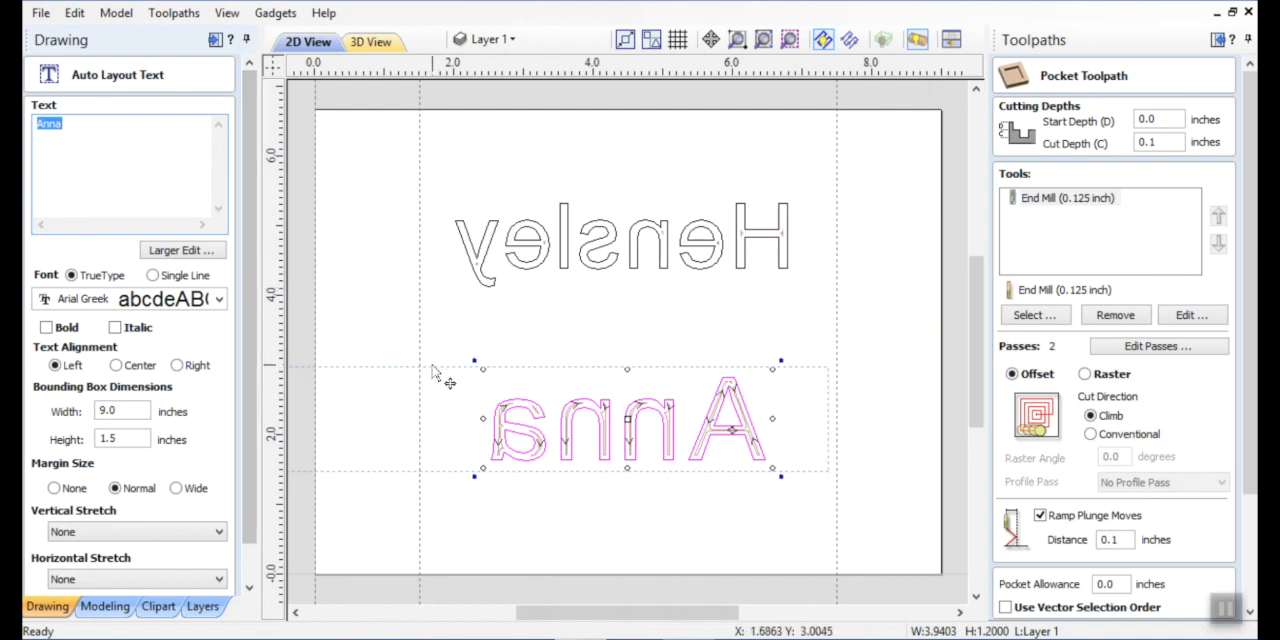
{"action": "left_click", "coordinate": [449, 328]}
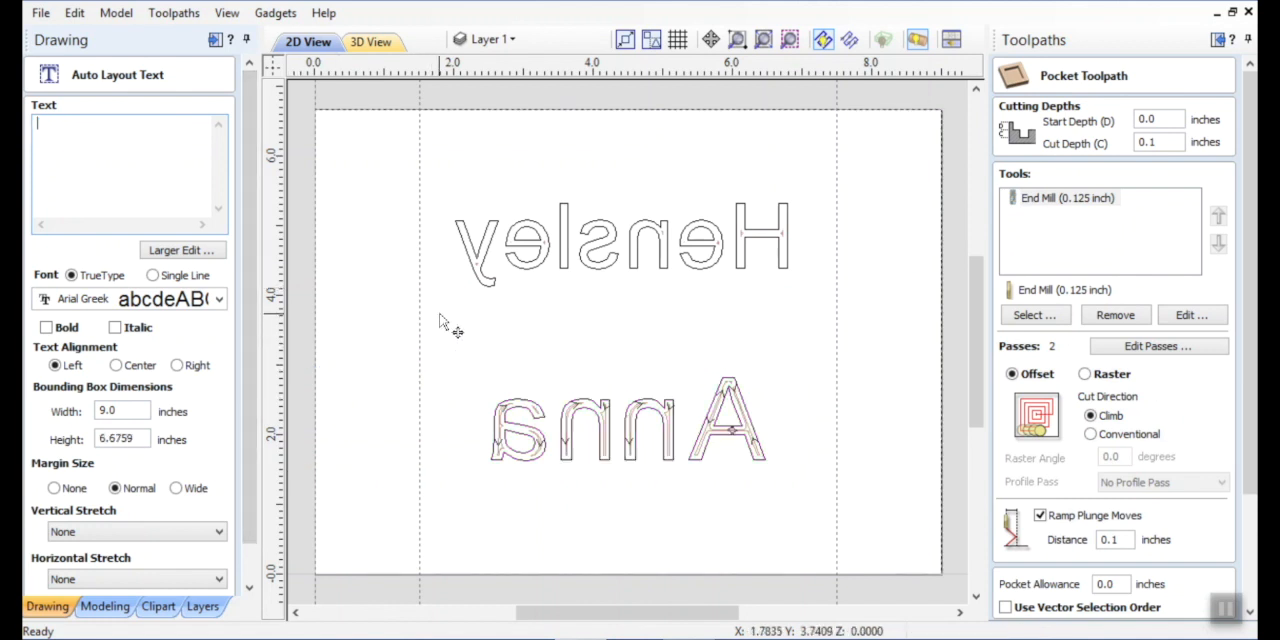
{"action": "left_click", "coordinate": [478, 265]}
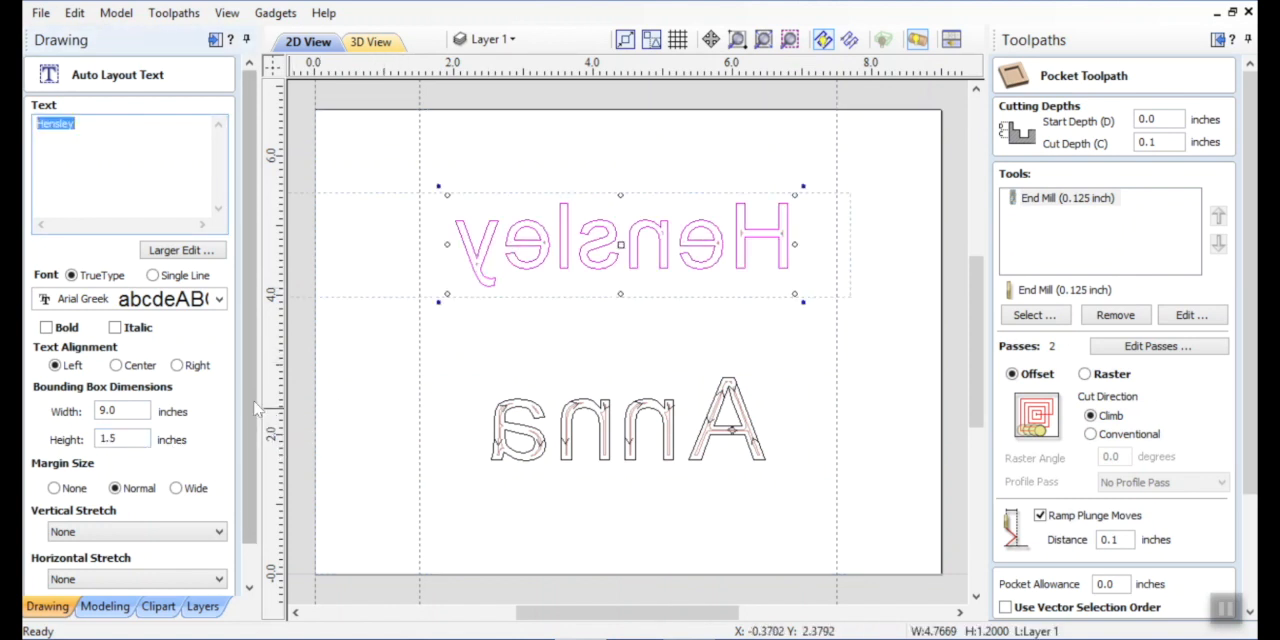
{"action": "scroll", "coordinate": [252, 422], "scroll_direction": "down", "scroll_amount": 1}
{"action": "left_click_drag", "start_coordinate": [252, 415], "coordinate": [250, 476]}
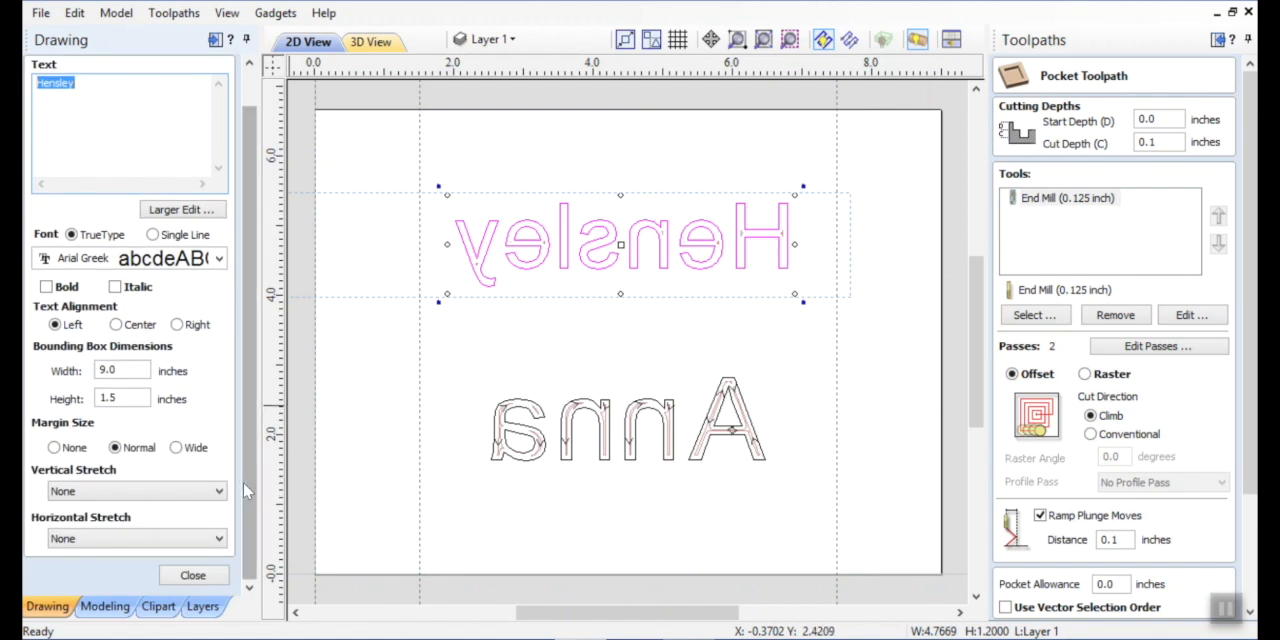
{"action": "left_click", "coordinate": [193, 575]}
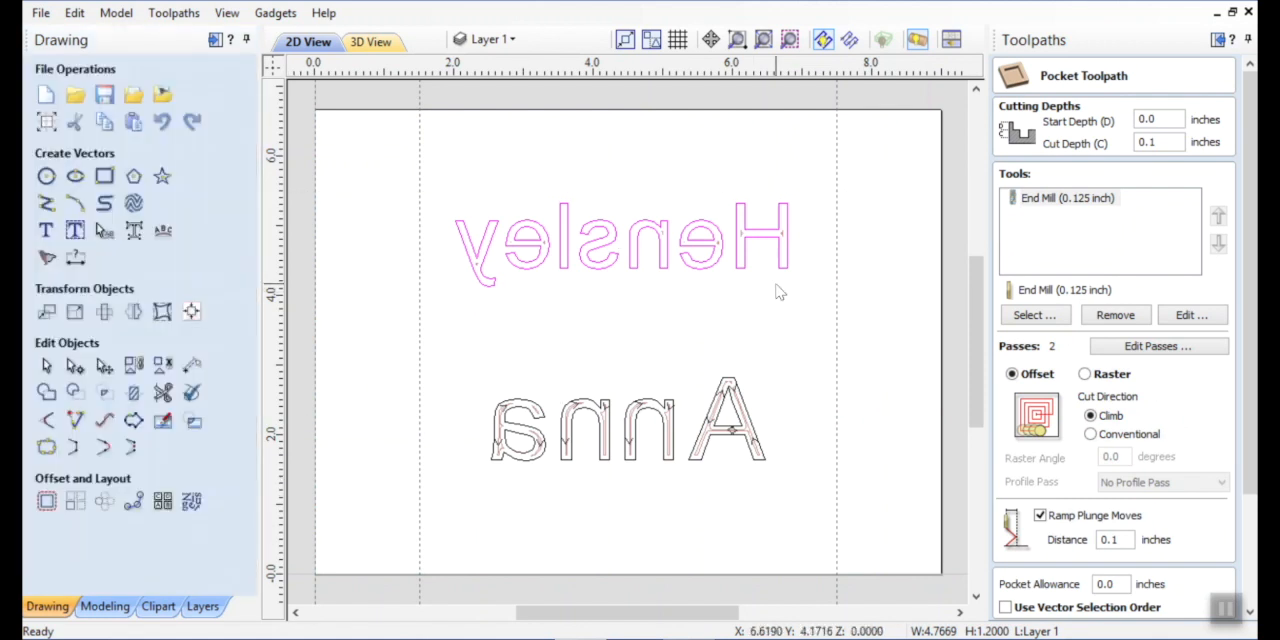
Enlarge the surname text proportionally to about 5.25 by 1.32 inches and center it horizontally on the material.
{"action": "left_click", "coordinate": [718, 258]}
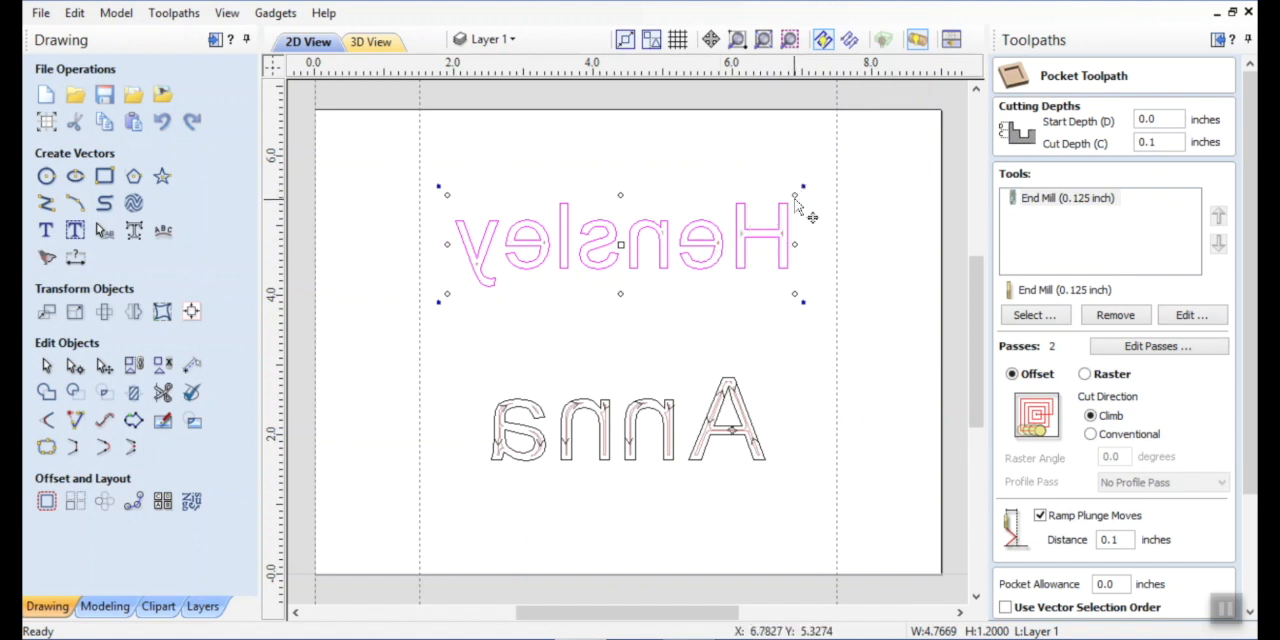
{"action": "left_click_drag", "start_coordinate": [796, 195], "coordinate": [797, 201]}
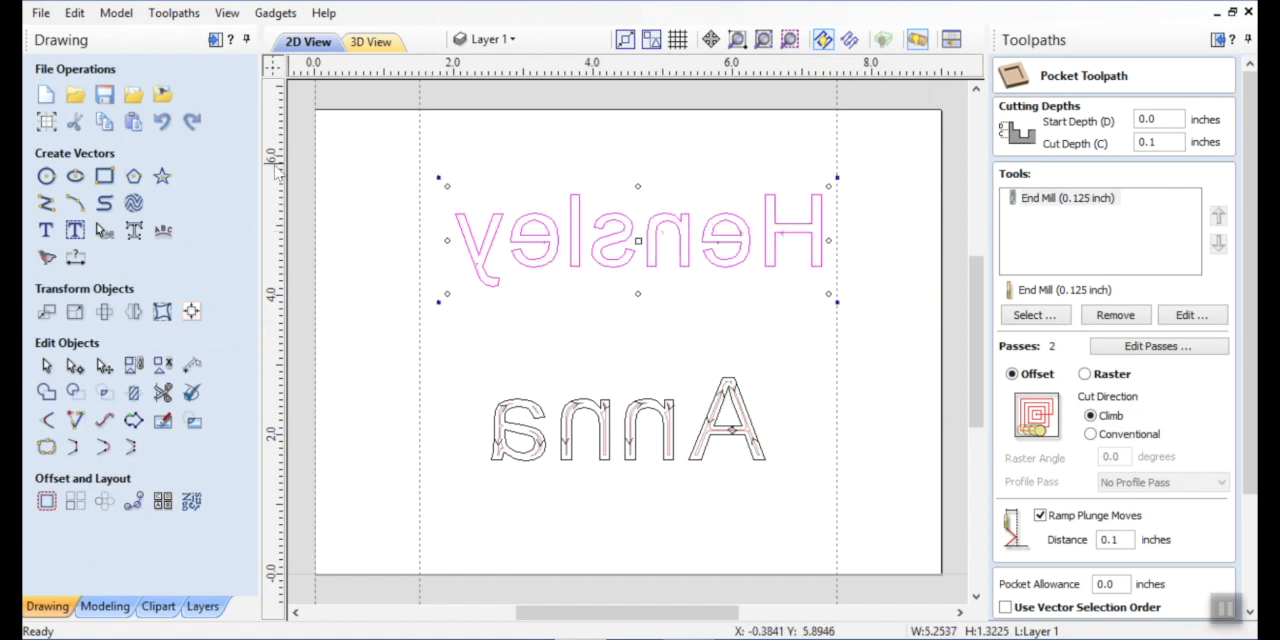
{"action": "left_click", "coordinate": [191, 311]}
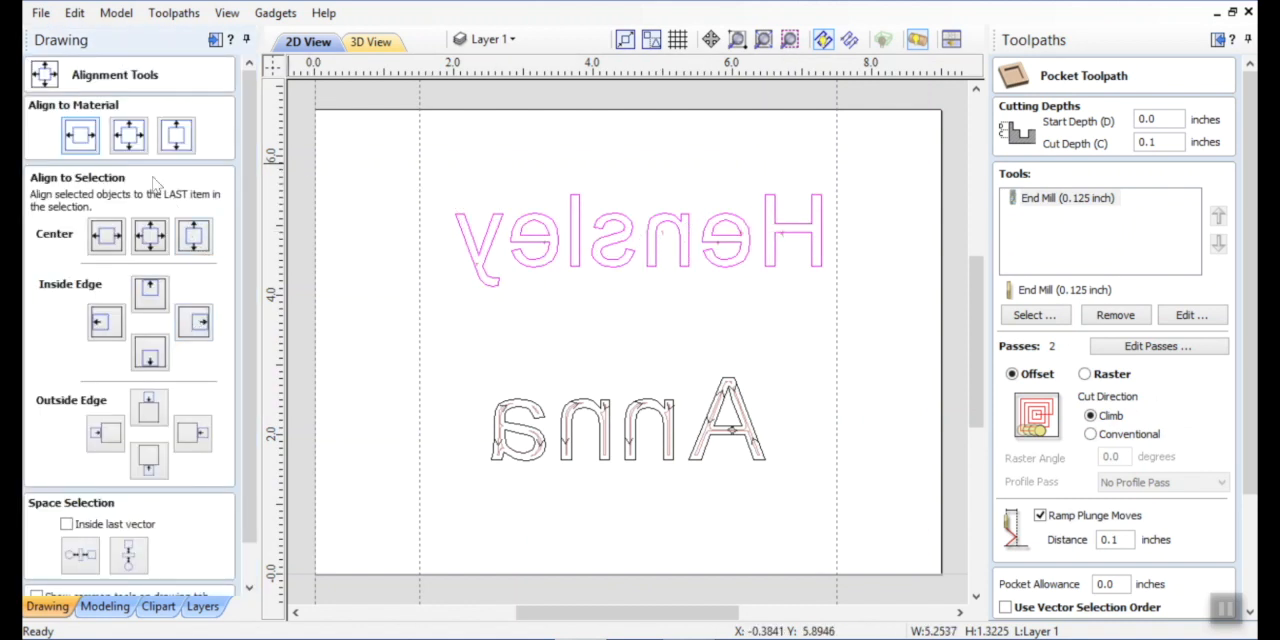
{"action": "left_click", "coordinate": [80, 140]}
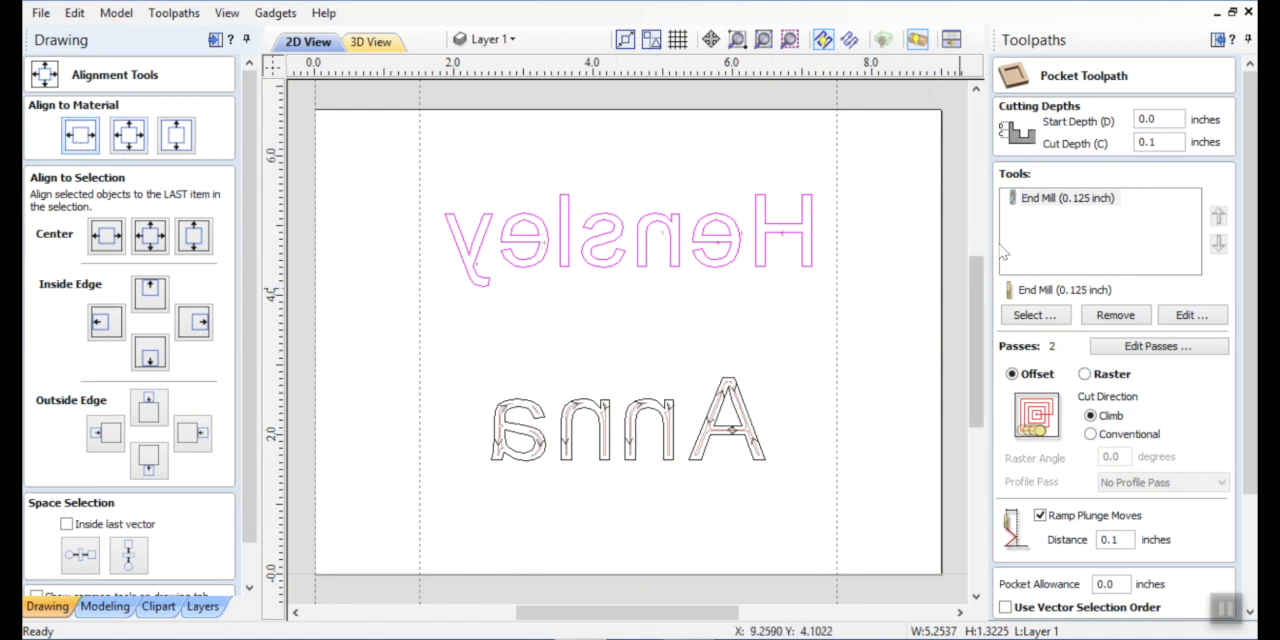
Add the metric Ball Nose (1 mm) from the tool database to the pocket toolpath's tools.
{"action": "left_click", "coordinate": [1050, 315]}
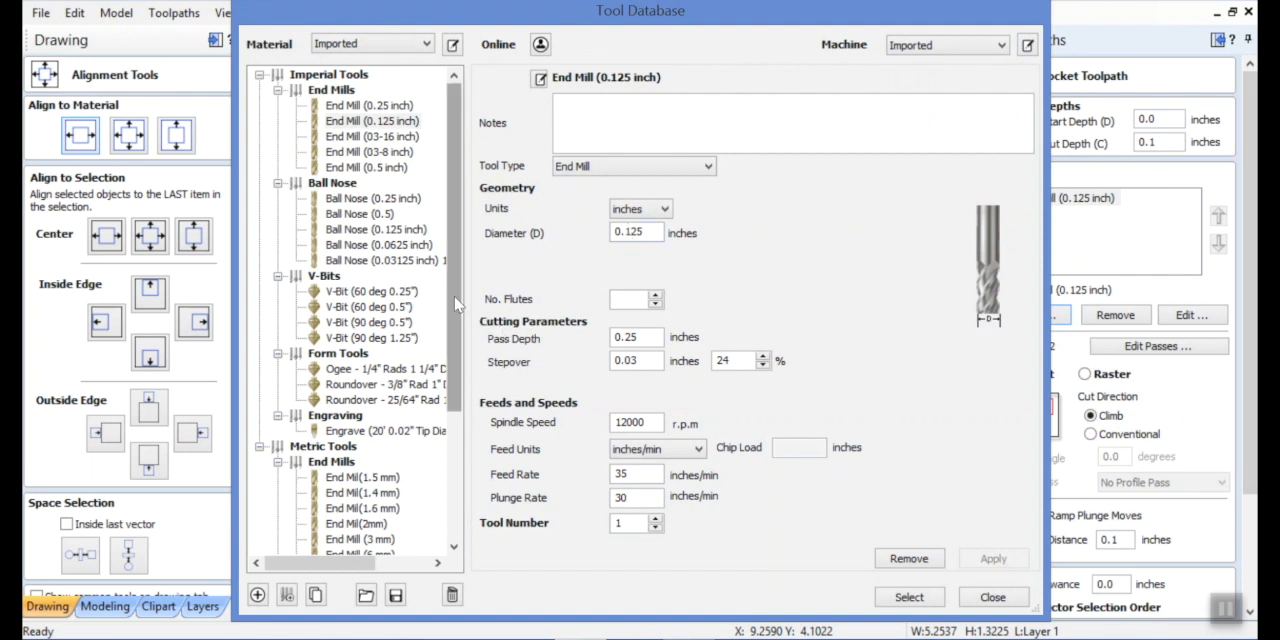
{"action": "left_click_drag", "start_coordinate": [455, 303], "coordinate": [447, 417]}
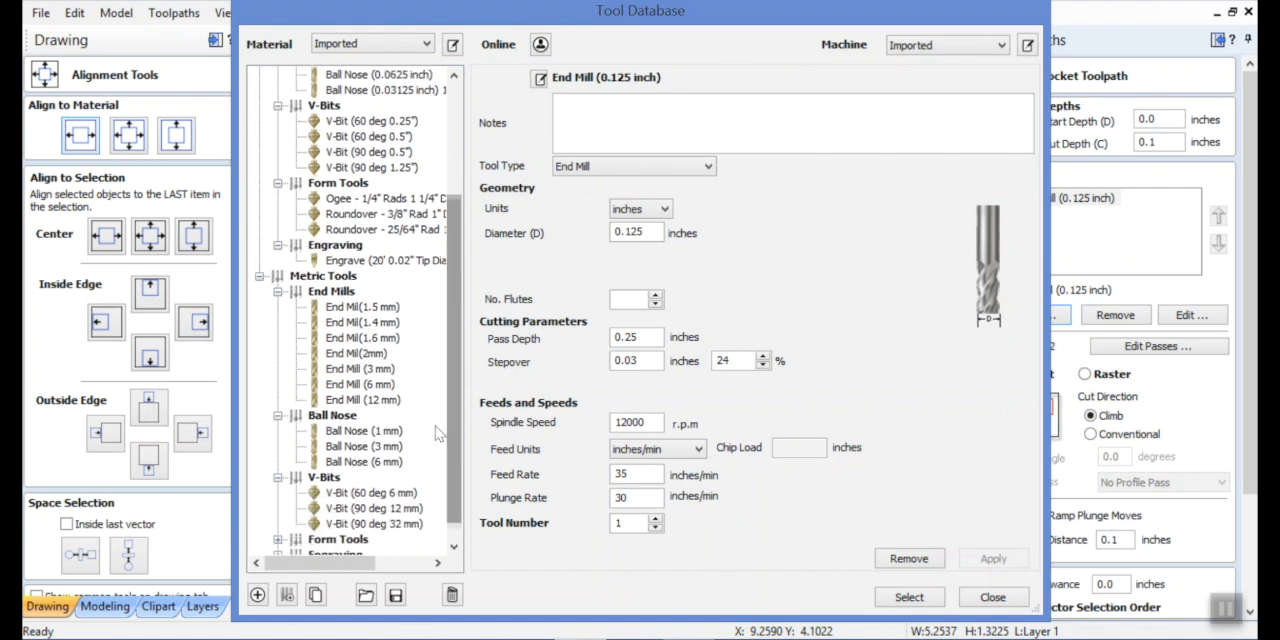
{"action": "left_click", "coordinate": [362, 431]}
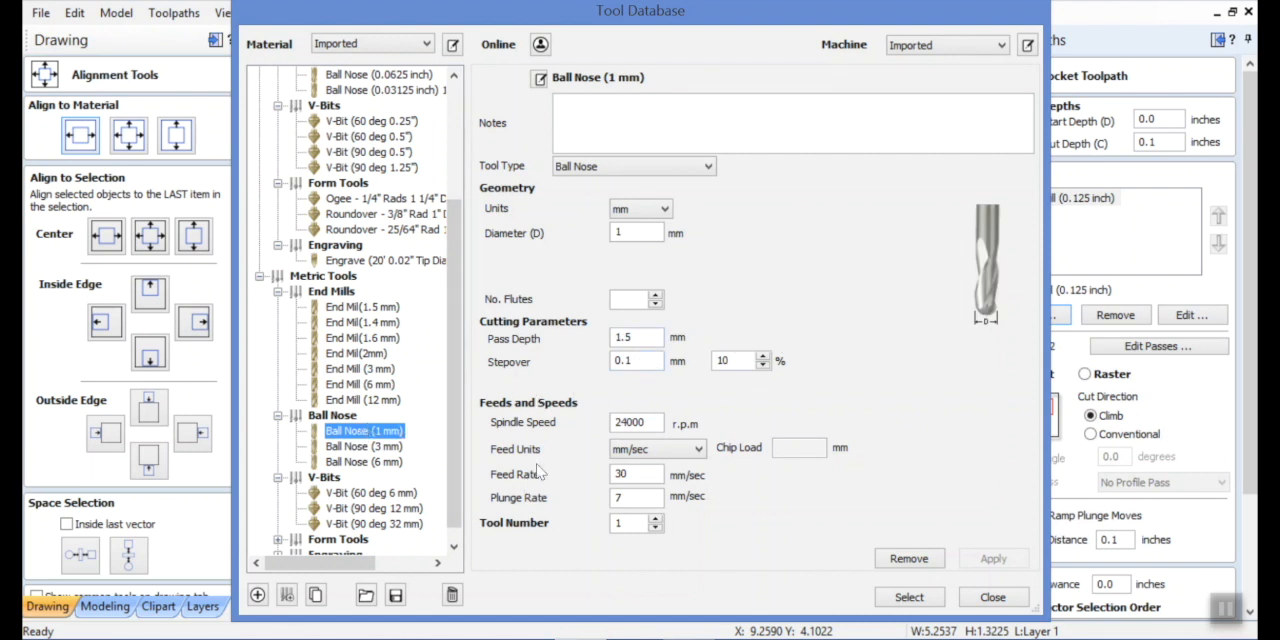
{"action": "double_click", "coordinate": [641, 338]}
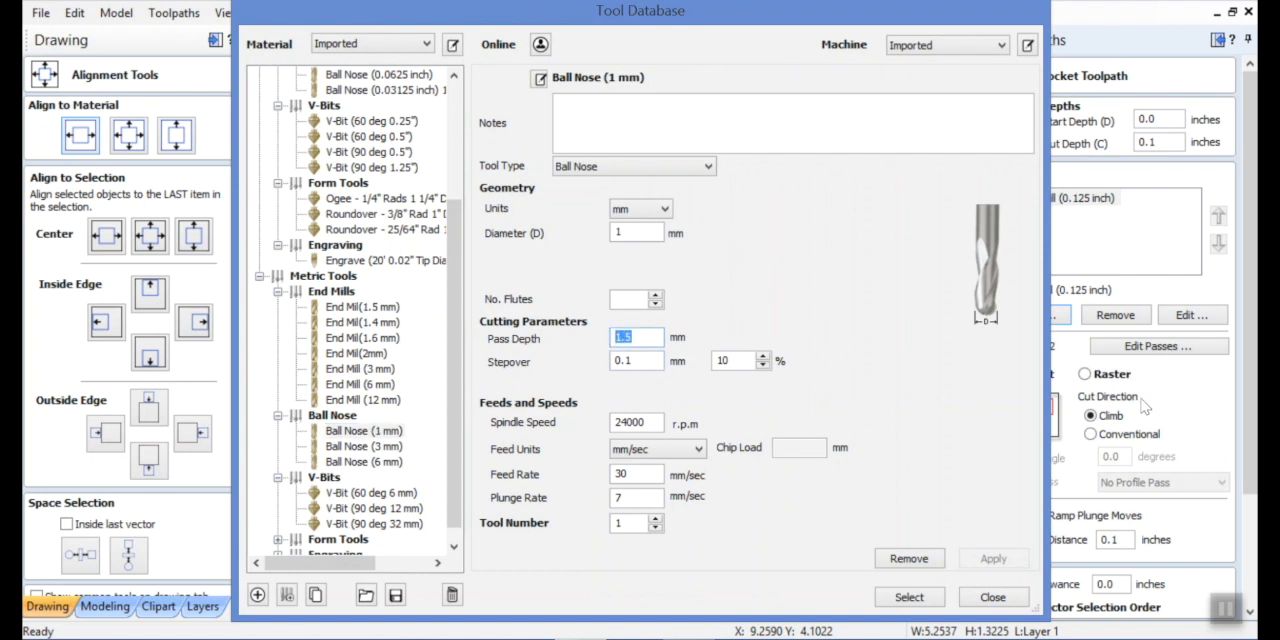
{"action": "left_click", "coordinate": [909, 597]}
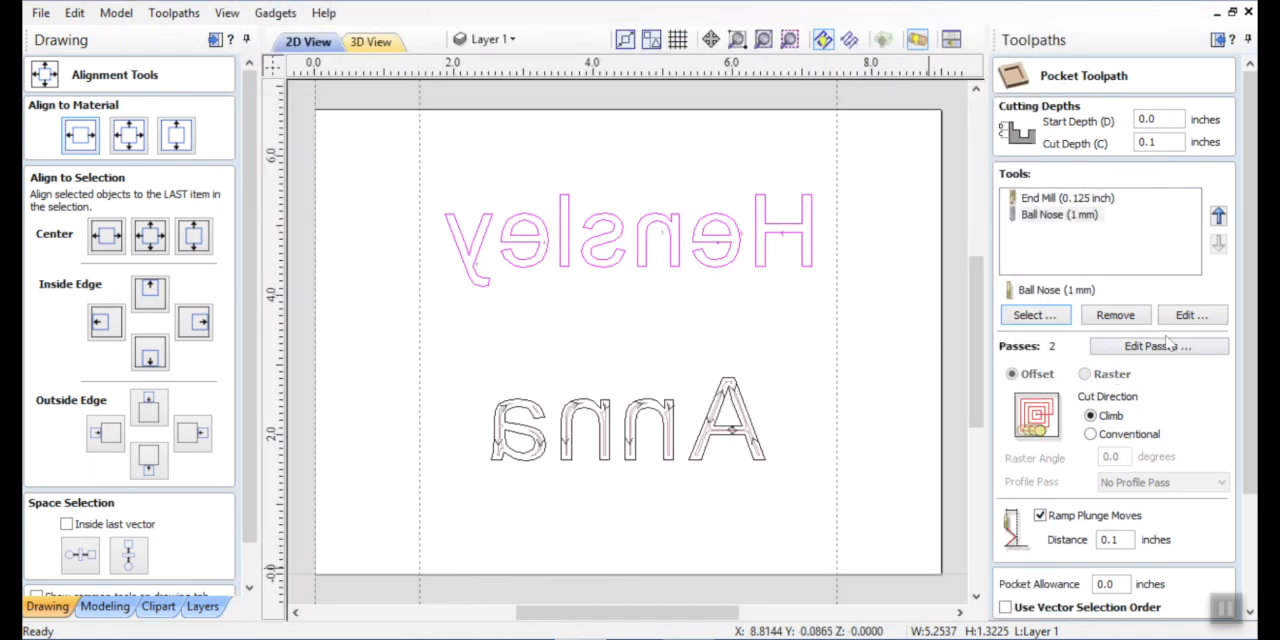
Edit the 1 mm ball nose's pass depth and plunge rate for this toolpath.
{"action": "left_click", "coordinate": [1188, 316]}
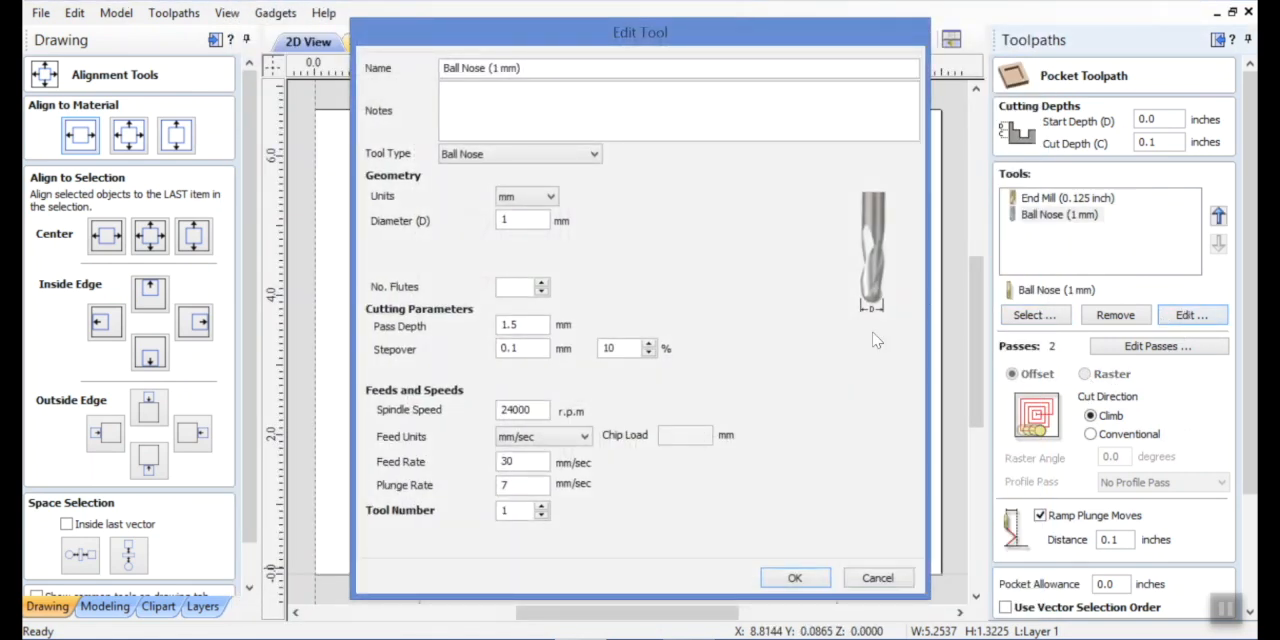
{"action": "left_click_drag", "start_coordinate": [533, 324], "coordinate": [480, 329]}
{"action": "type", "text": "."}
{"action": "double_click", "coordinate": [518, 488]}
{"action": "left_click", "coordinate": [795, 582]}
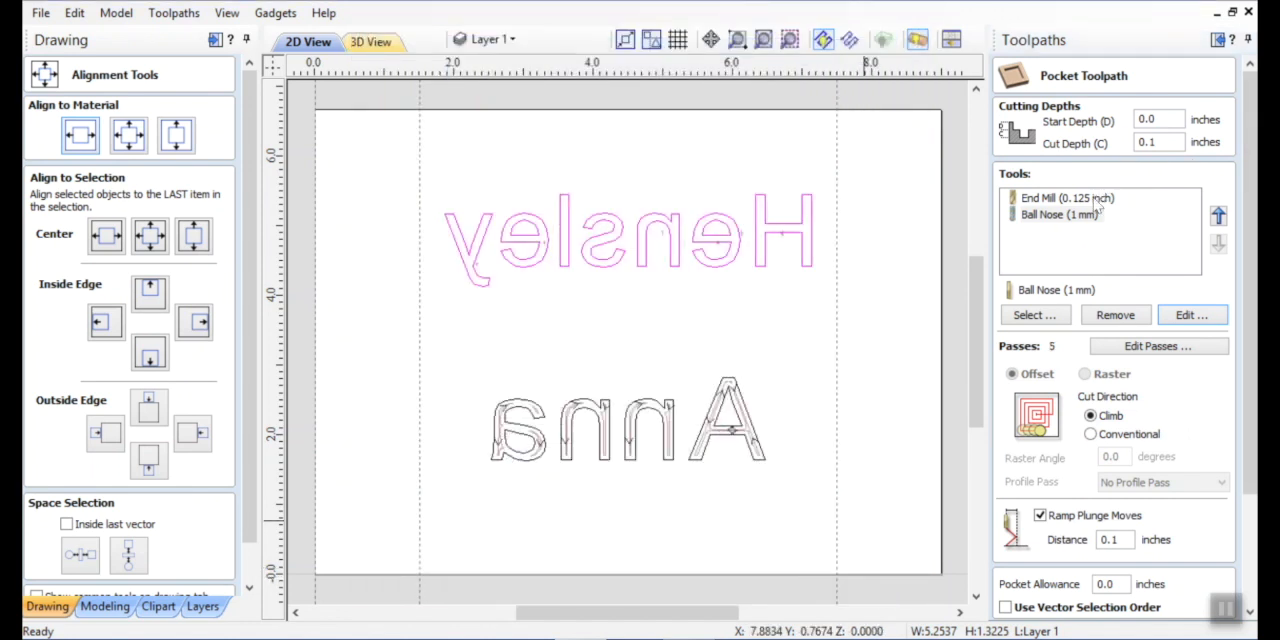
Remove the 0.125-inch end mill from the pocket toolpath and recalculate Letters with the 1 mm ball nose.
{"action": "left_click", "coordinate": [1097, 199]}
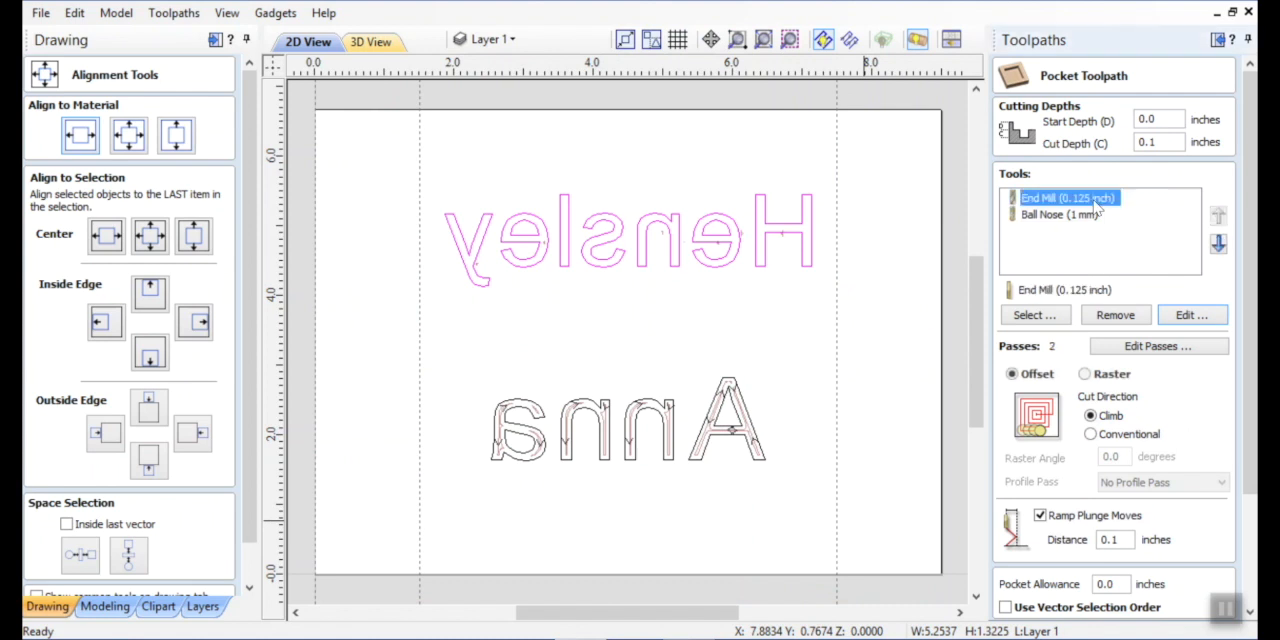
{"action": "left_click", "coordinate": [1117, 316]}
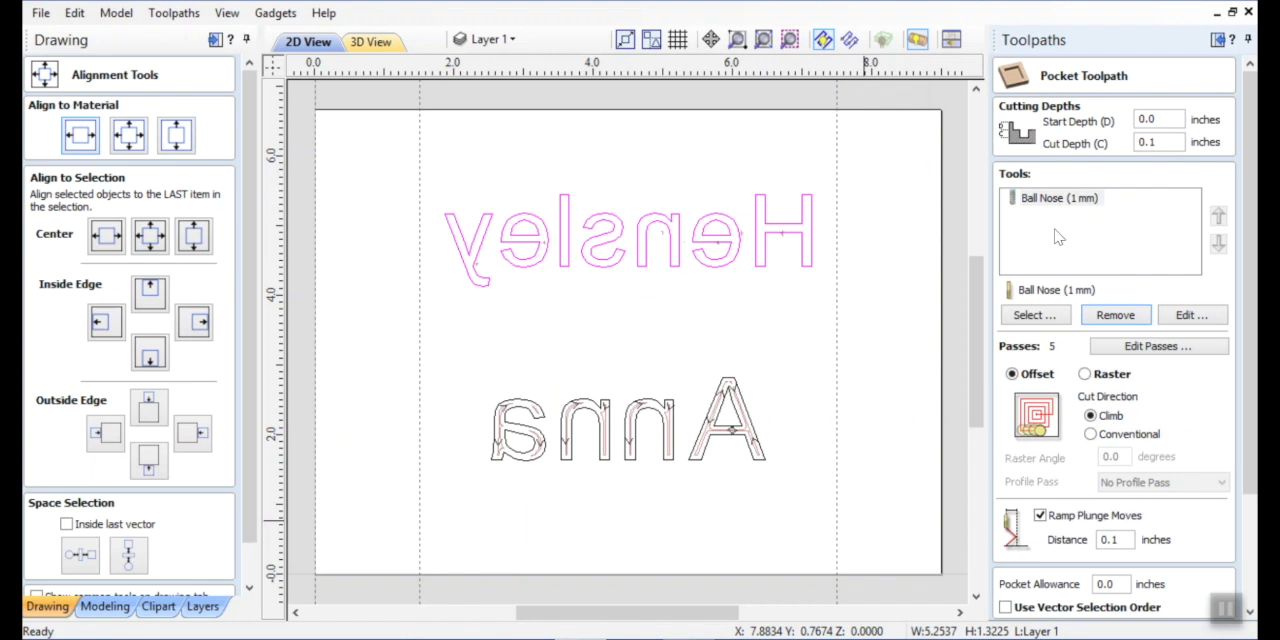
{"action": "left_click_drag", "start_coordinate": [1248, 277], "coordinate": [1249, 406]}
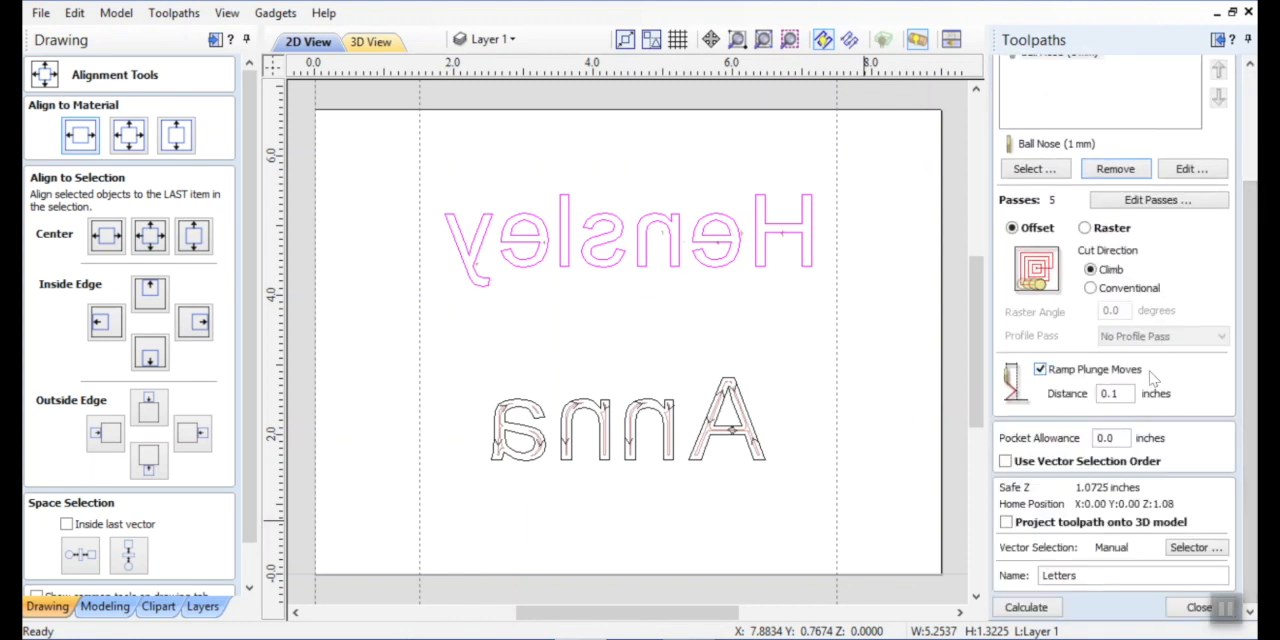
{"action": "left_click", "coordinate": [1024, 610]}
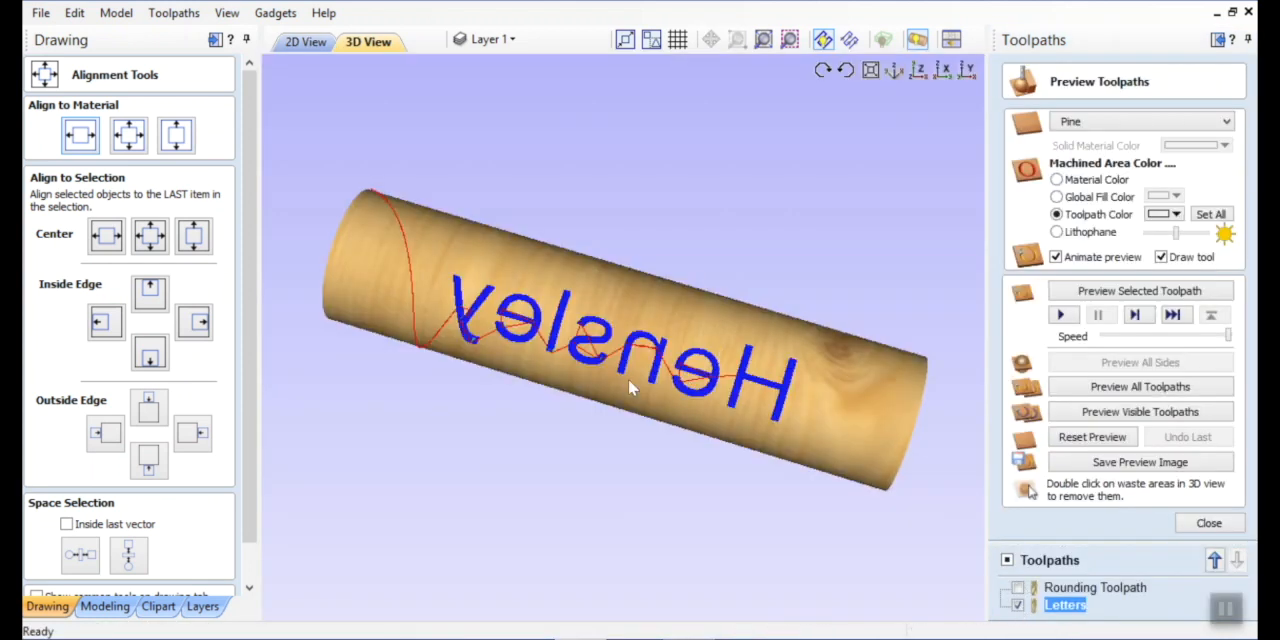
Simulate the visible toolpaths on the cylinder, inspect the result from several sides, and leave the preview.
{"action": "left_click_drag", "start_coordinate": [627, 375], "coordinate": [578, 282]}
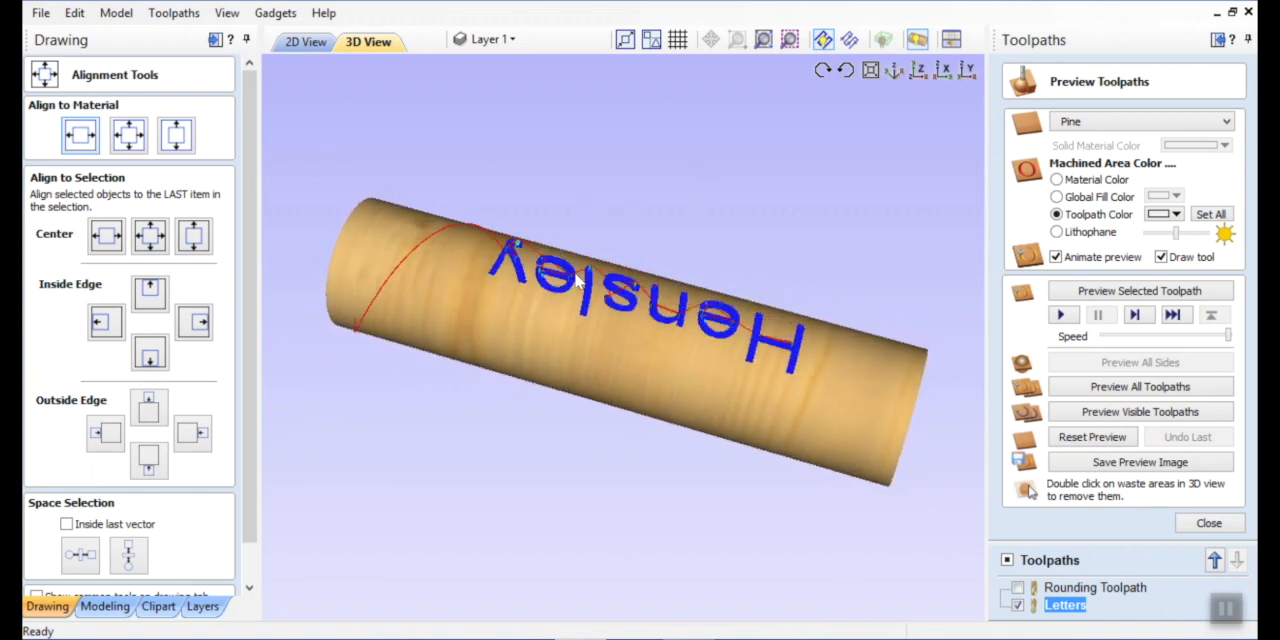
{"action": "left_click", "coordinate": [1095, 418]}
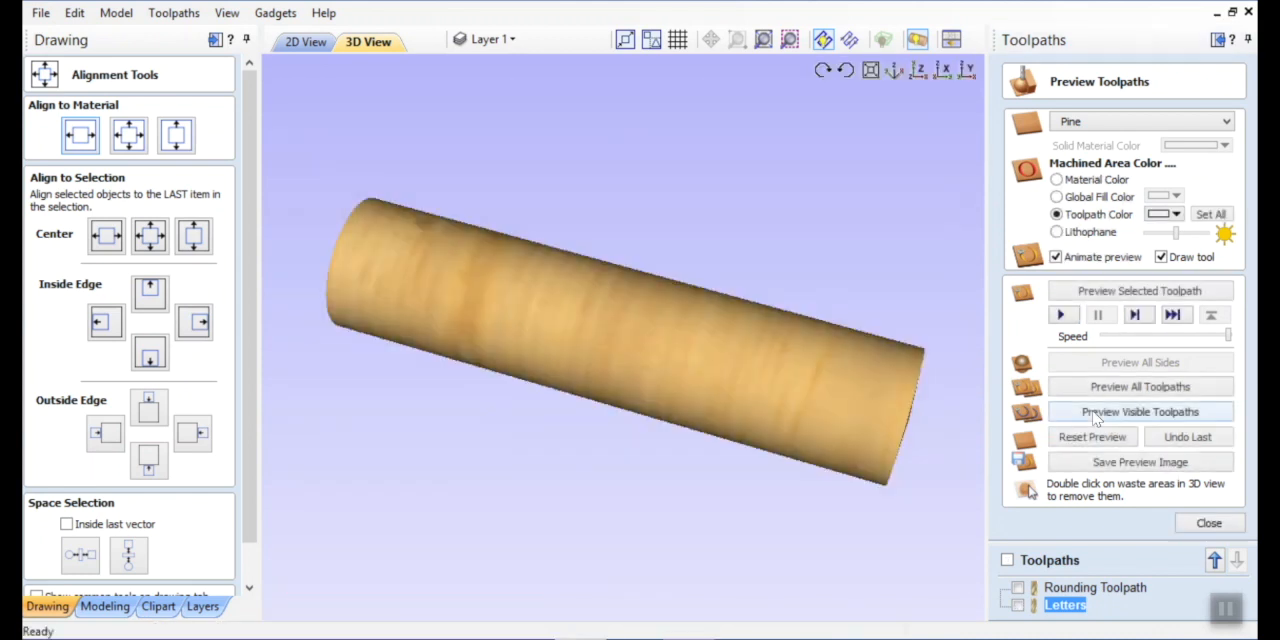
{"action": "left_click_drag", "start_coordinate": [663, 393], "coordinate": [563, 411]}
{"action": "left_click_drag", "start_coordinate": [607, 343], "coordinate": [625, 217]}
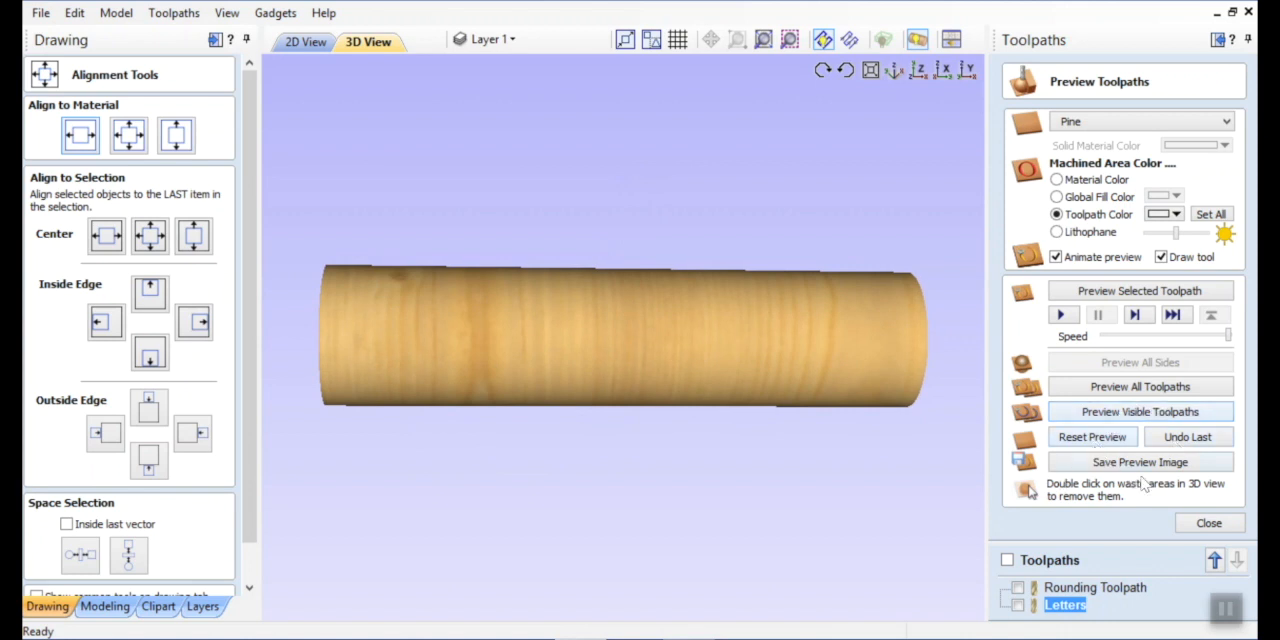
{"action": "left_click", "coordinate": [1192, 522]}
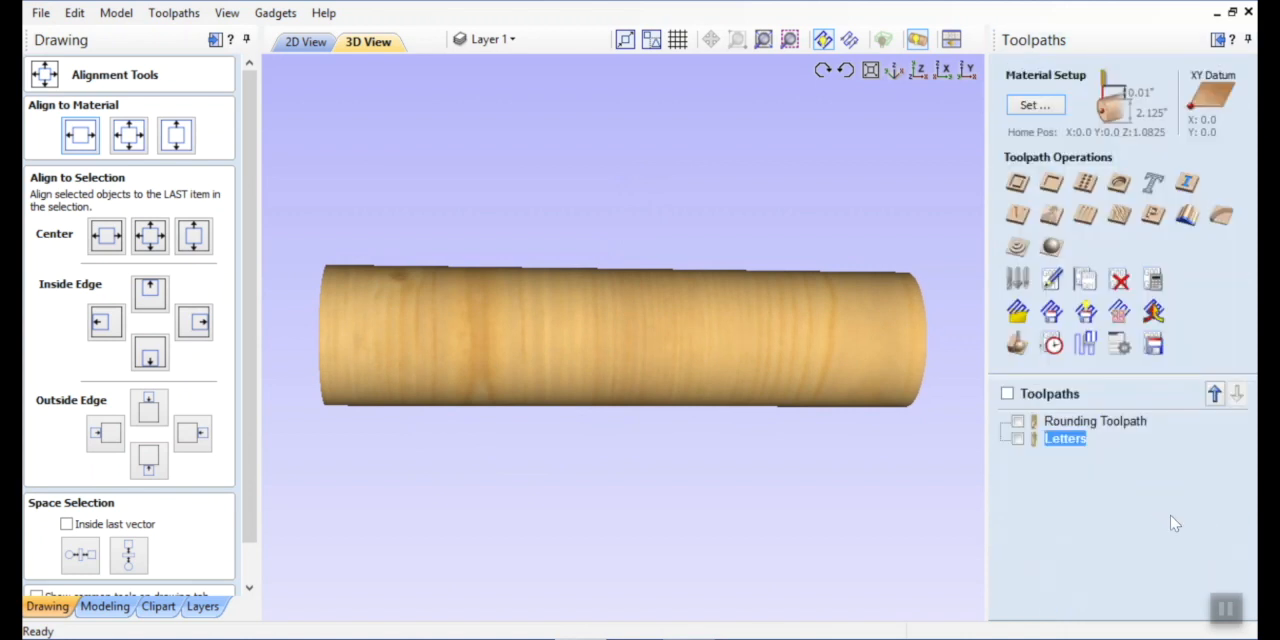
Reopen the Letters pocket toolpath, add the first-name text to the selected surname text, and recalculate it.
{"action": "double_click", "coordinate": [1069, 439]}
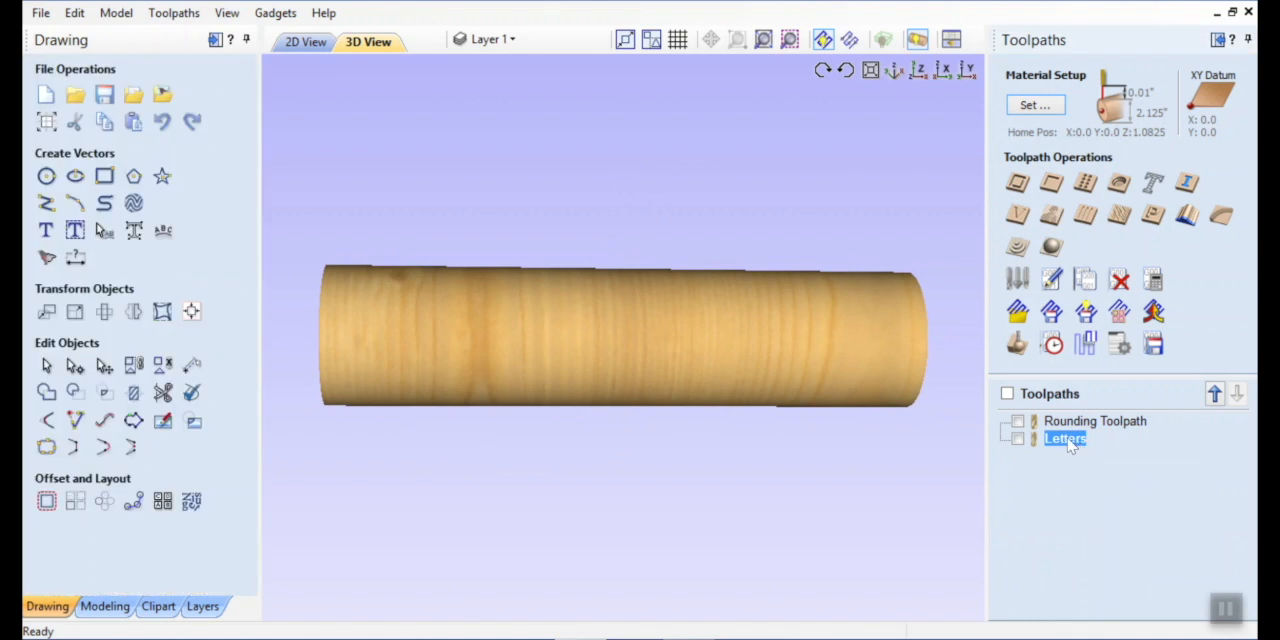
{"action": "left_click", "coordinate": [302, 41]}
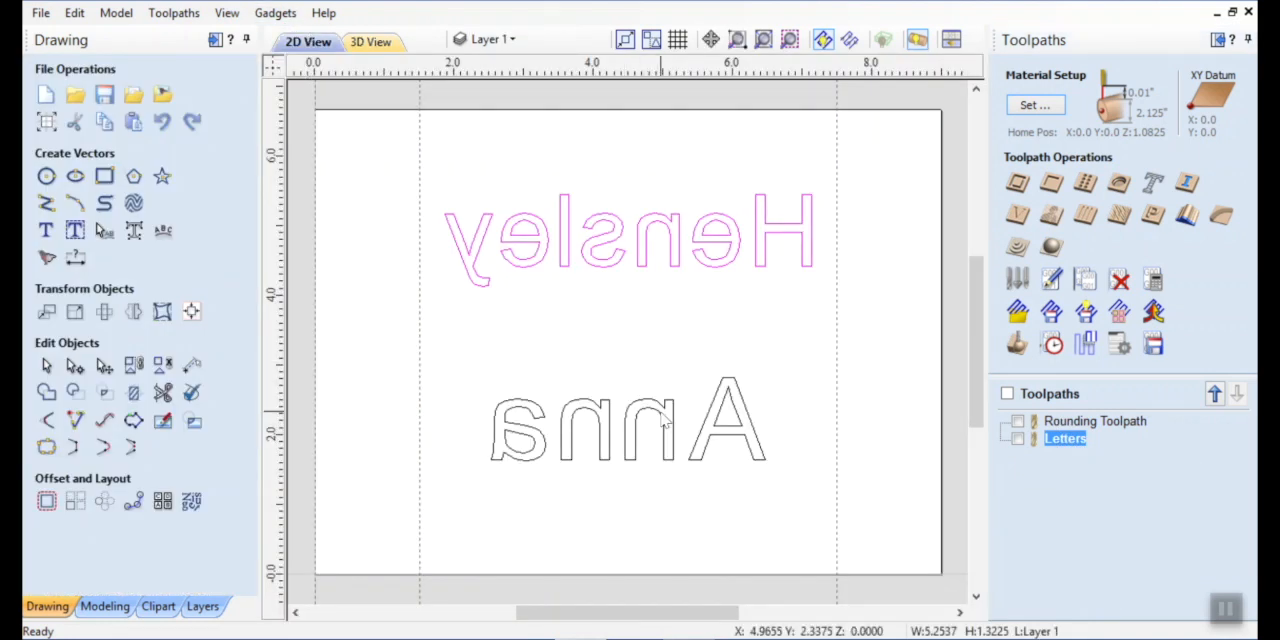
{"action": "left_click", "coordinate": [601, 461], "text": "shift"}
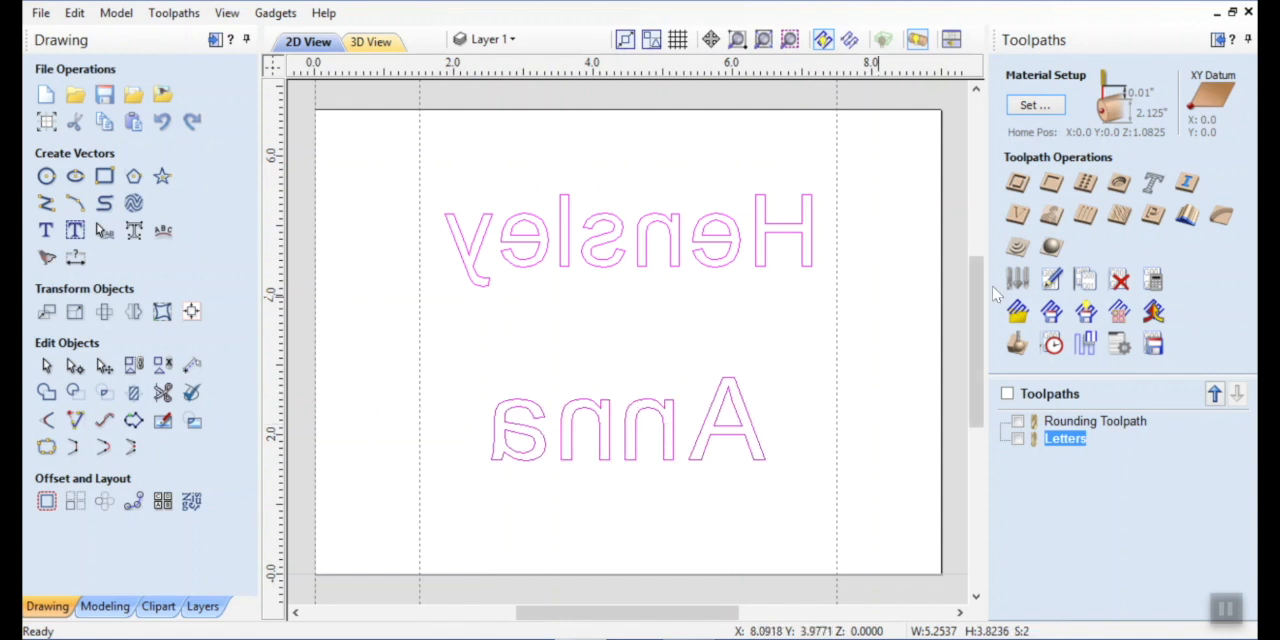
{"action": "double_click", "coordinate": [1065, 443]}
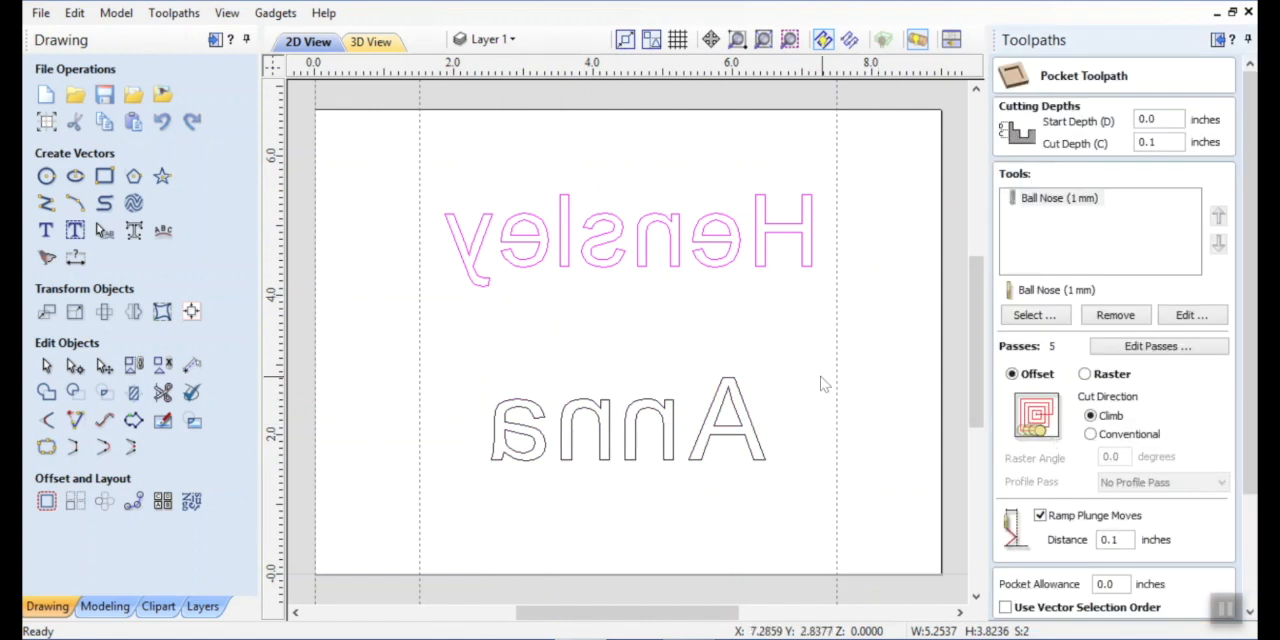
{"action": "left_click_drag", "start_coordinate": [795, 348], "coordinate": [692, 425], "text": "shift"}
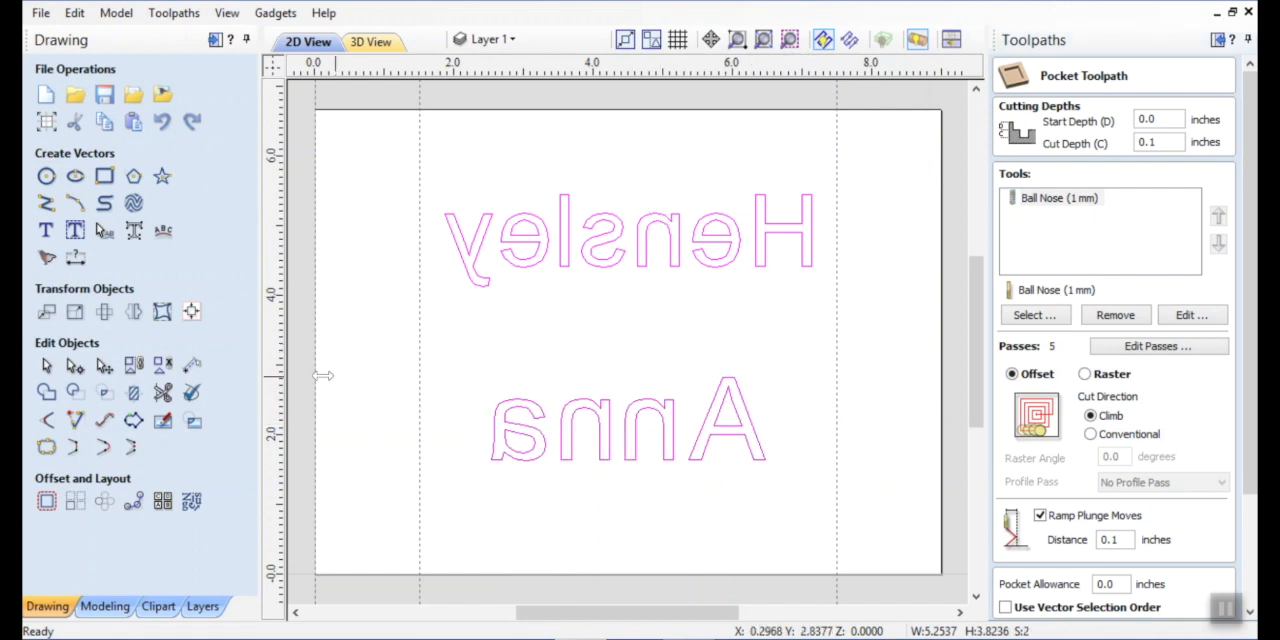
{"action": "left_click", "coordinate": [134, 367]}
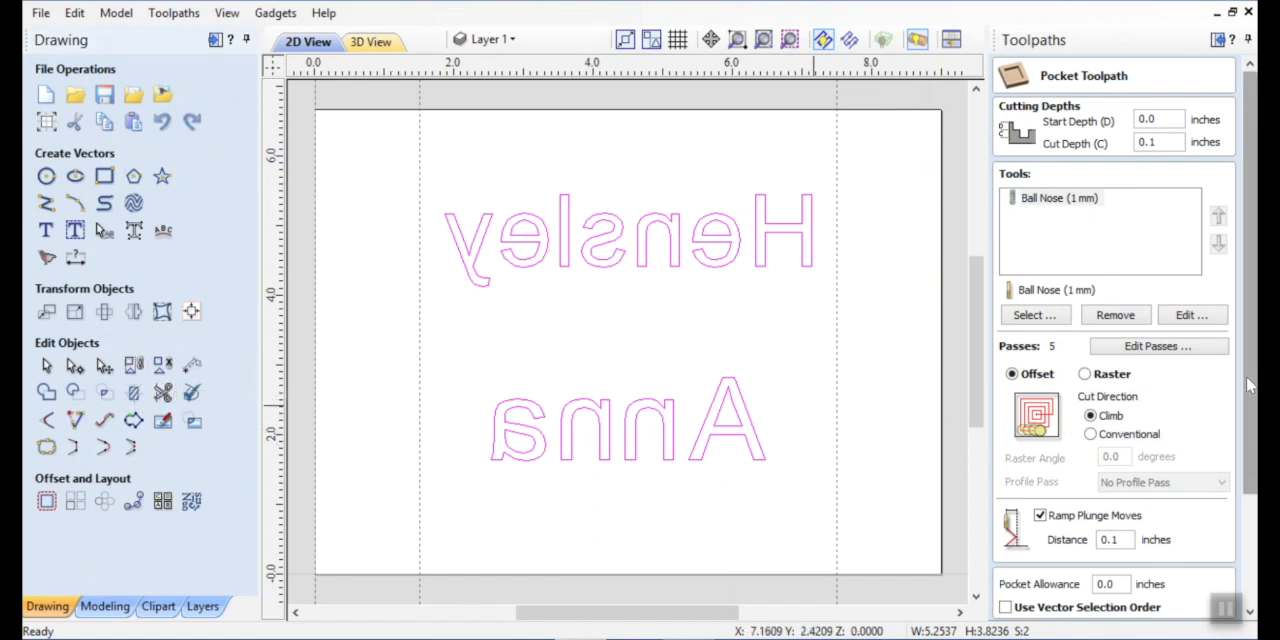
{"action": "scroll", "coordinate": [1243, 392], "scroll_direction": "down", "scroll_amount": 3}
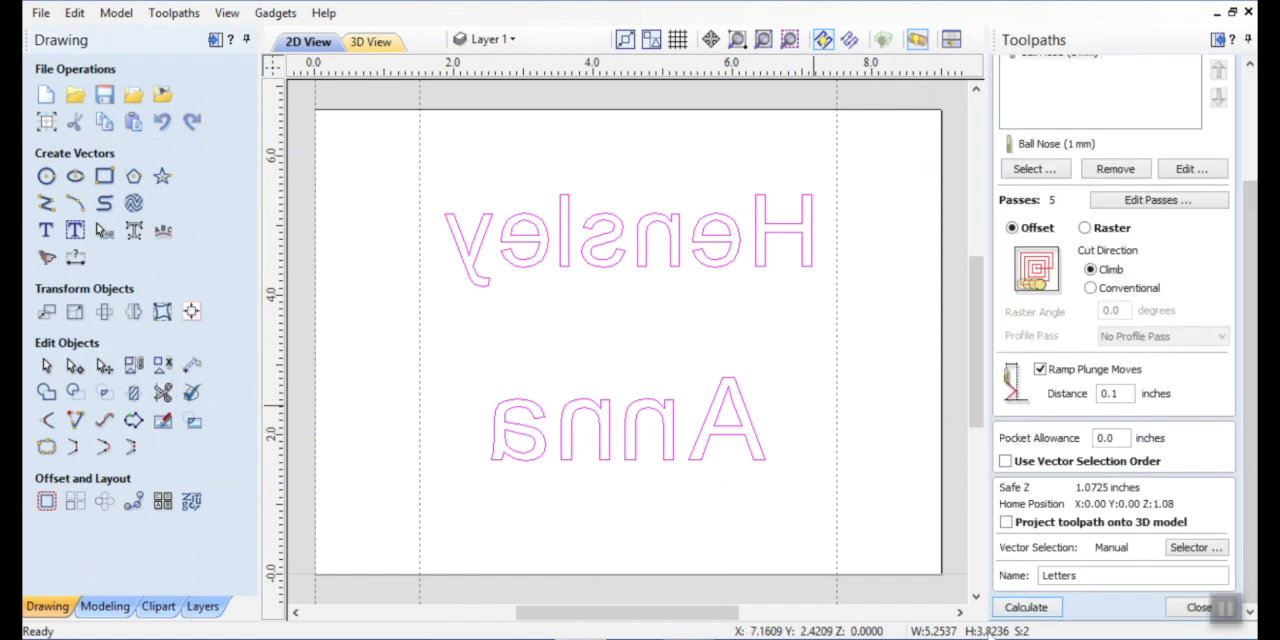
{"action": "left_click", "coordinate": [1026, 607]}
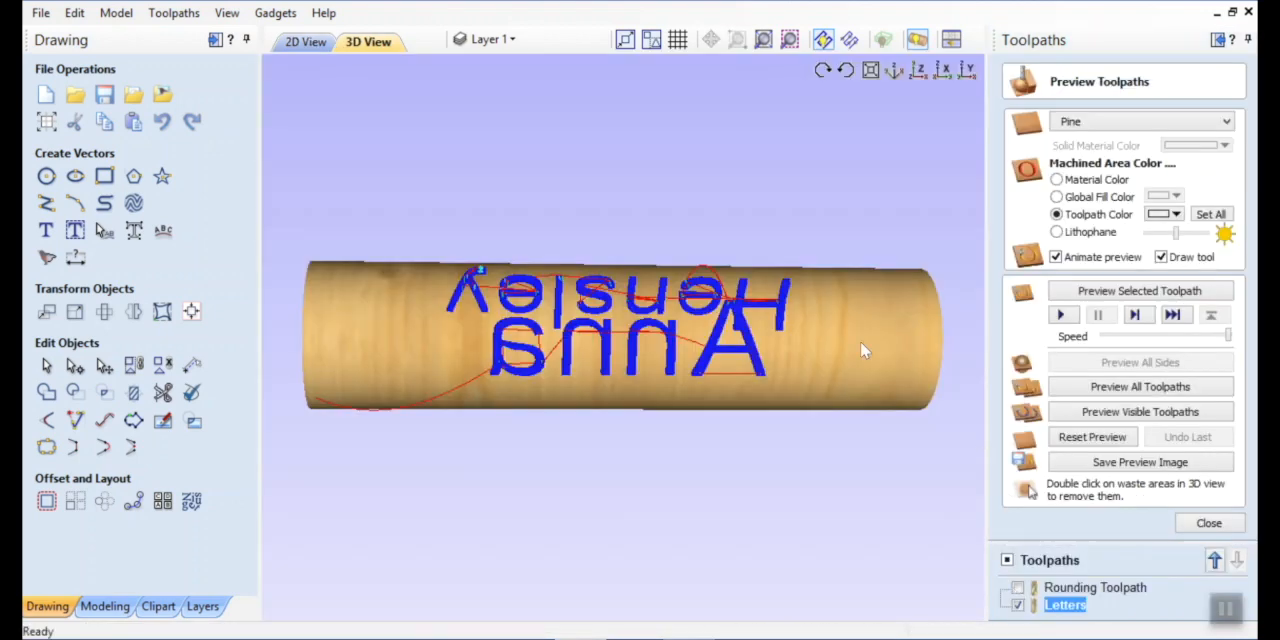
Reset the material preview and simulate the visible Letters toolpath with both names.
{"action": "left_click_drag", "start_coordinate": [632, 421], "coordinate": [1092, 381]}
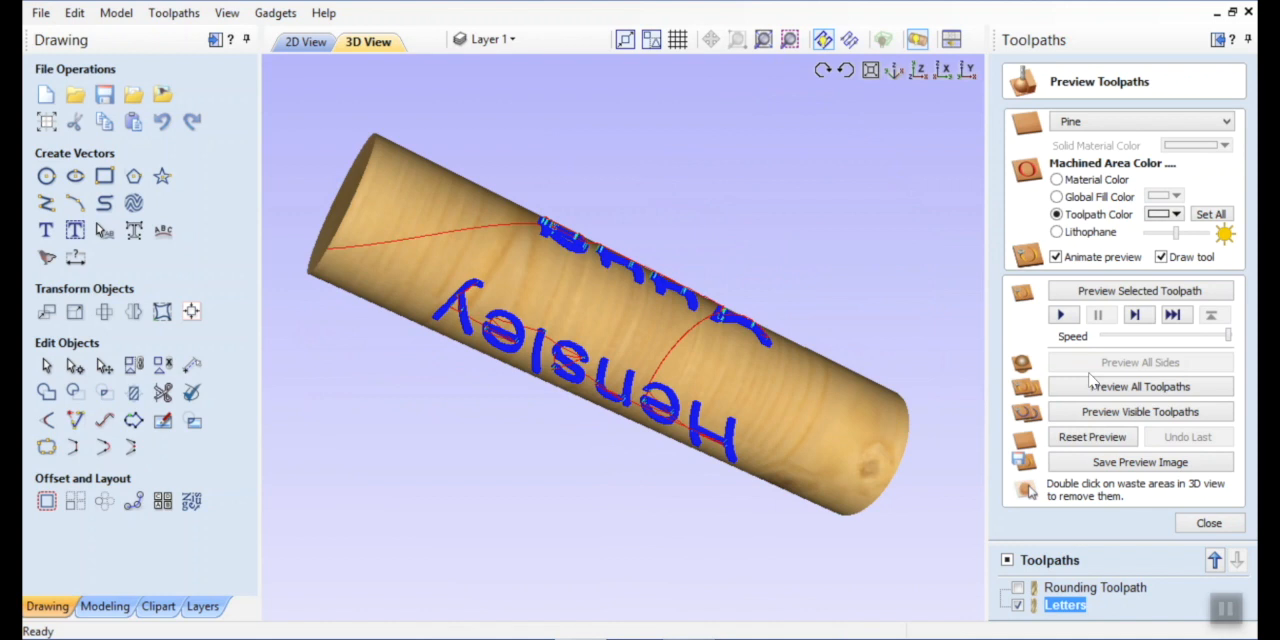
{"action": "left_click", "coordinate": [1114, 438]}
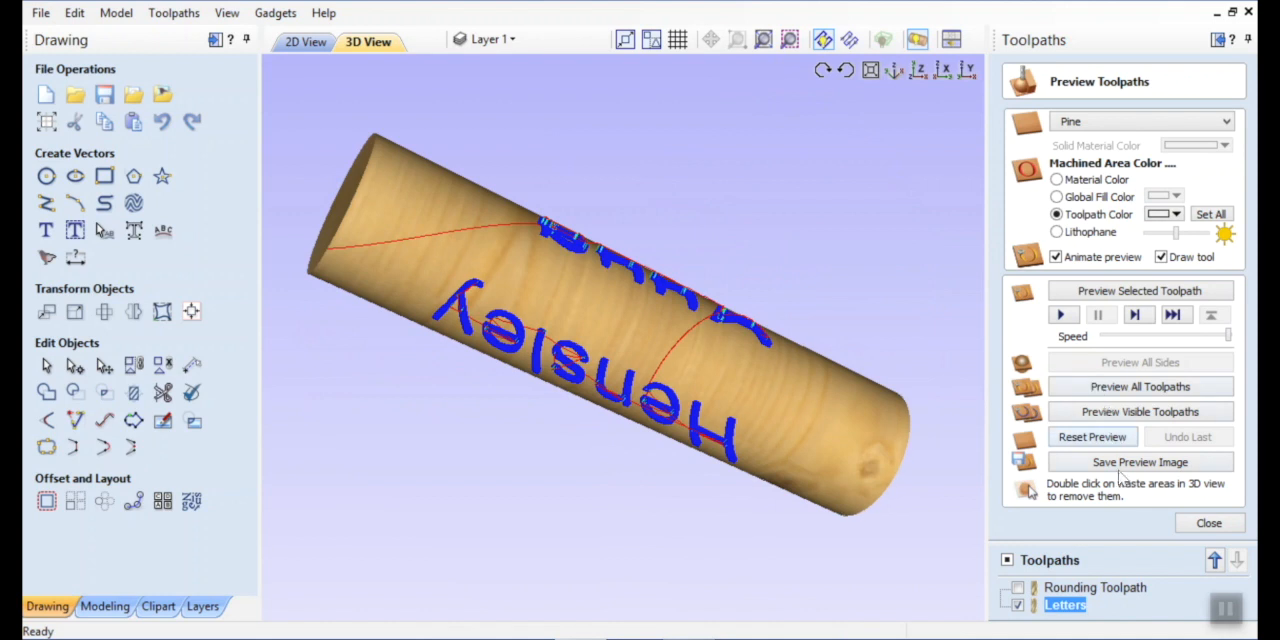
{"action": "left_click", "coordinate": [1106, 414]}
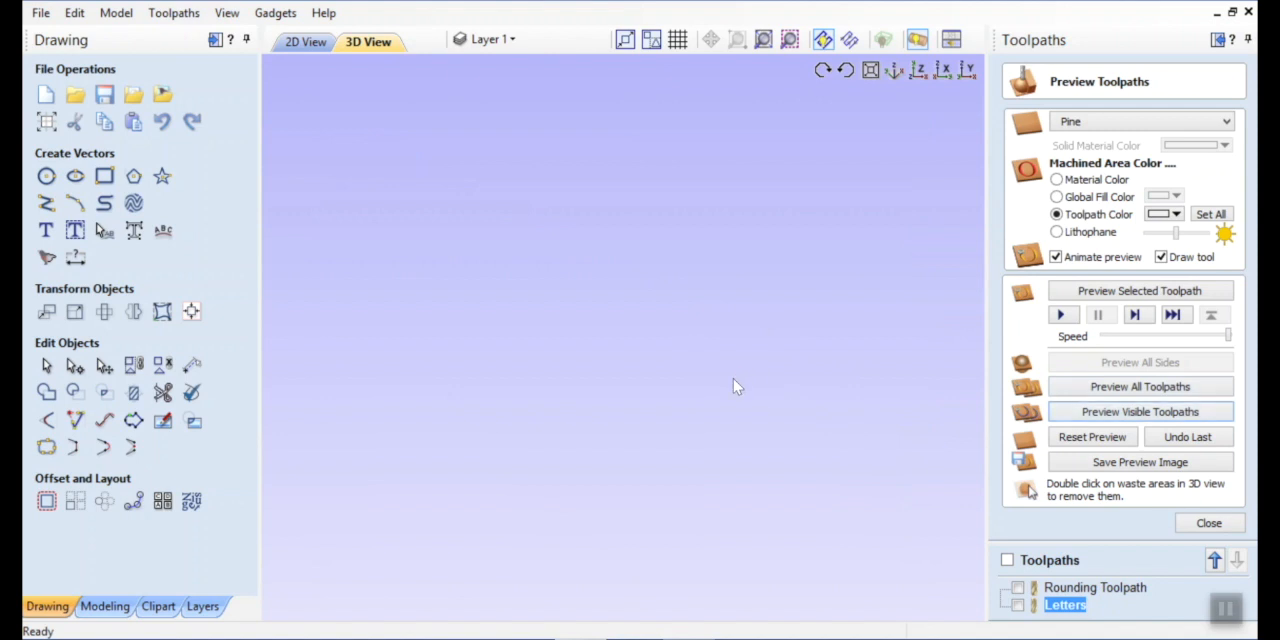
Examine the carved surname and first name all around the cylinder in 3D, then leave the preview.
{"action": "mouse_move", "coordinate": [710, 175]}
{"action": "left_mouse_down"}
{"action": "mouse_move", "coordinate": [647, 300]}
{"action": "mouse_move", "coordinate": [635, 619]}
{"action": "mouse_move", "coordinate": [709, 571]}
{"action": "mouse_move", "coordinate": [683, 477]}
{"action": "mouse_move", "coordinate": [757, 339]}
{"action": "mouse_move", "coordinate": [799, 301]}
{"action": "mouse_move", "coordinate": [671, 349]}
{"action": "mouse_move", "coordinate": [679, 322]}
{"action": "left_mouse_up"}
{"action": "left_click_drag", "start_coordinate": [792, 292], "coordinate": [457, 320]}
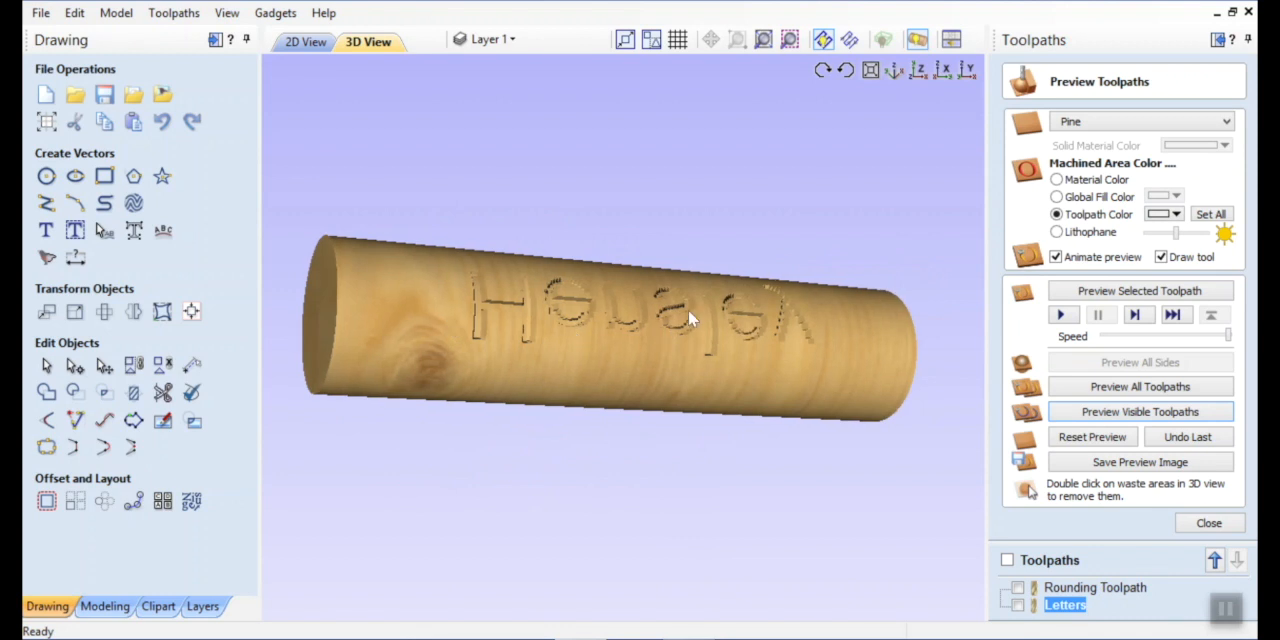
{"action": "left_click_drag", "start_coordinate": [688, 309], "coordinate": [652, 412]}
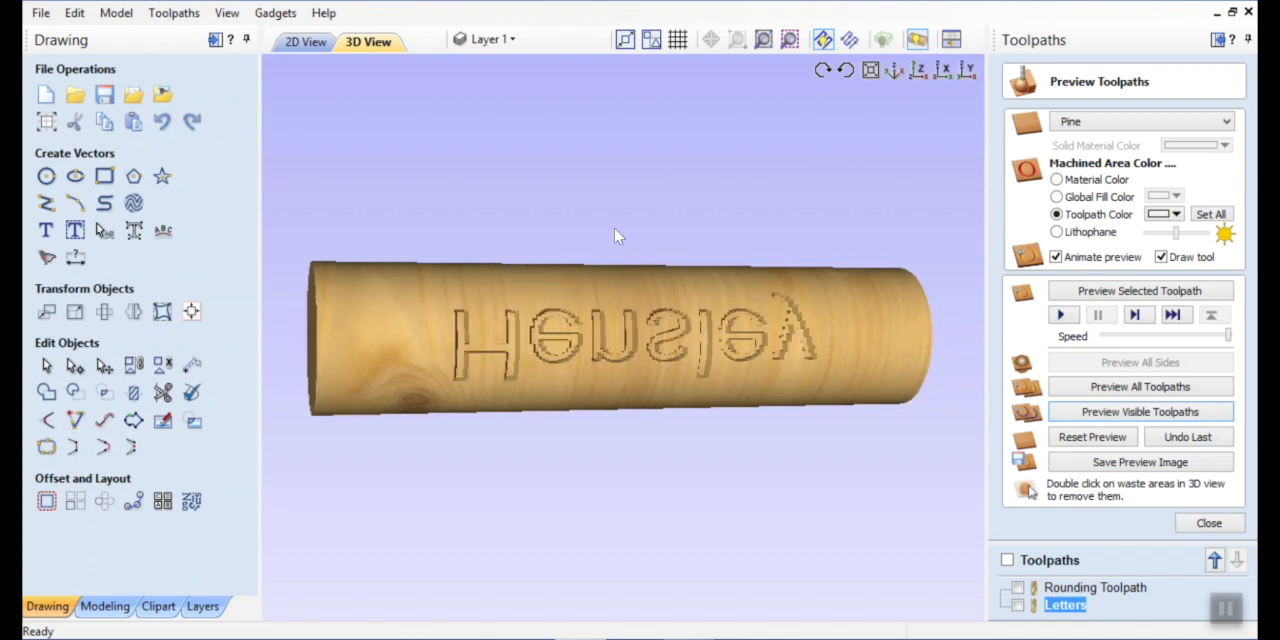
{"action": "left_click_drag", "start_coordinate": [707, 339], "coordinate": [610, 244]}
{"action": "left_click_drag", "start_coordinate": [630, 380], "coordinate": [593, 253]}
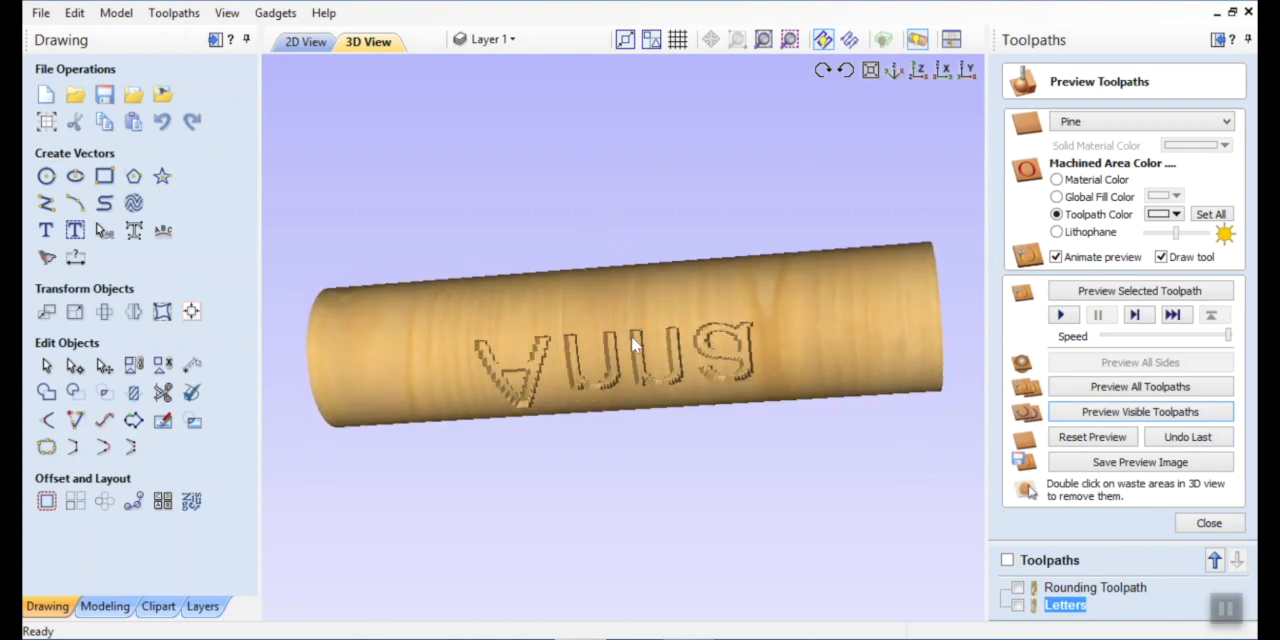
{"action": "left_click_drag", "start_coordinate": [631, 344], "coordinate": [621, 217]}
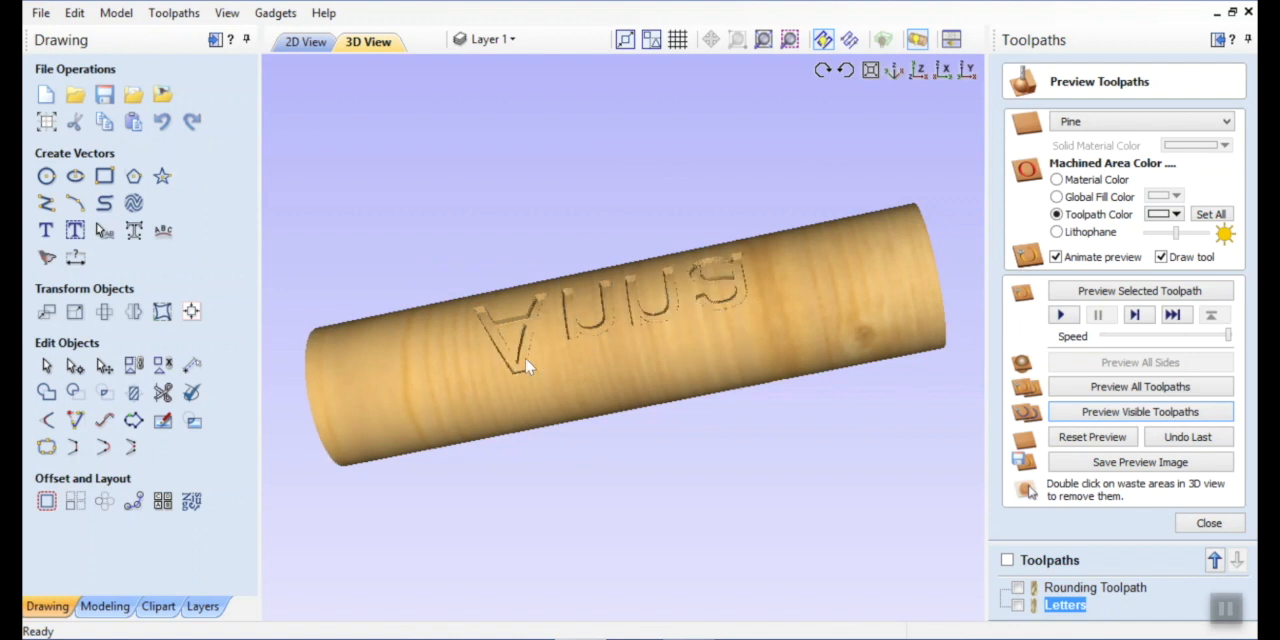
{"action": "left_click_drag", "start_coordinate": [602, 378], "coordinate": [545, 312]}
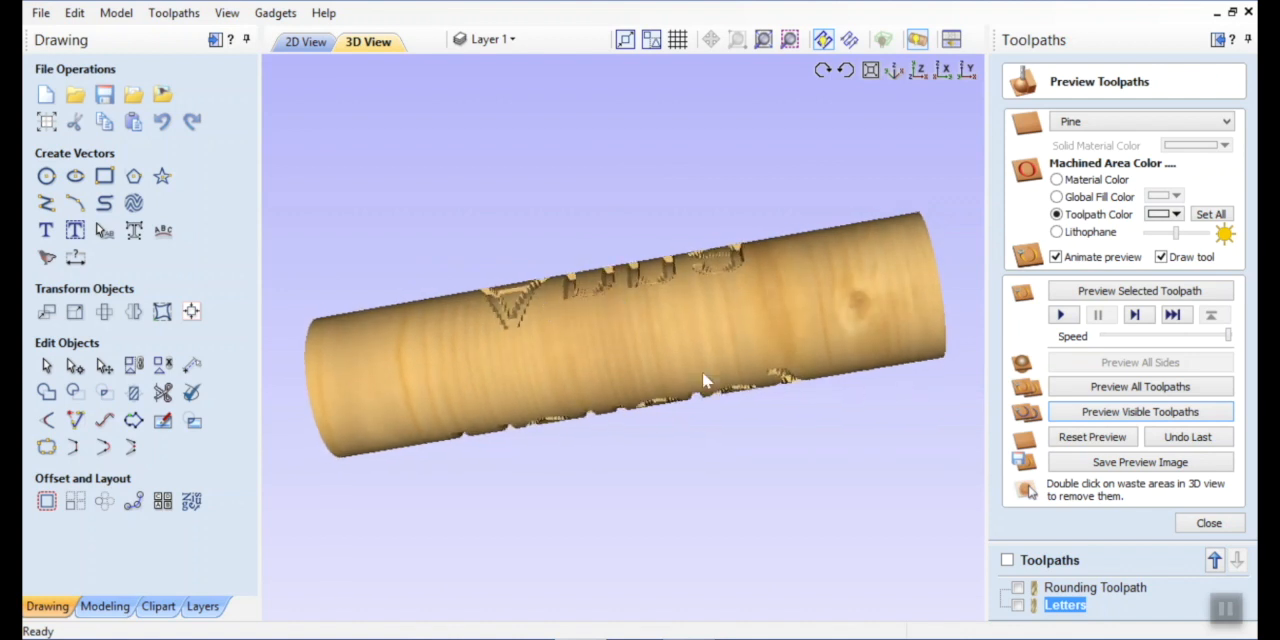
{"action": "left_click_drag", "start_coordinate": [623, 241], "coordinate": [788, 345]}
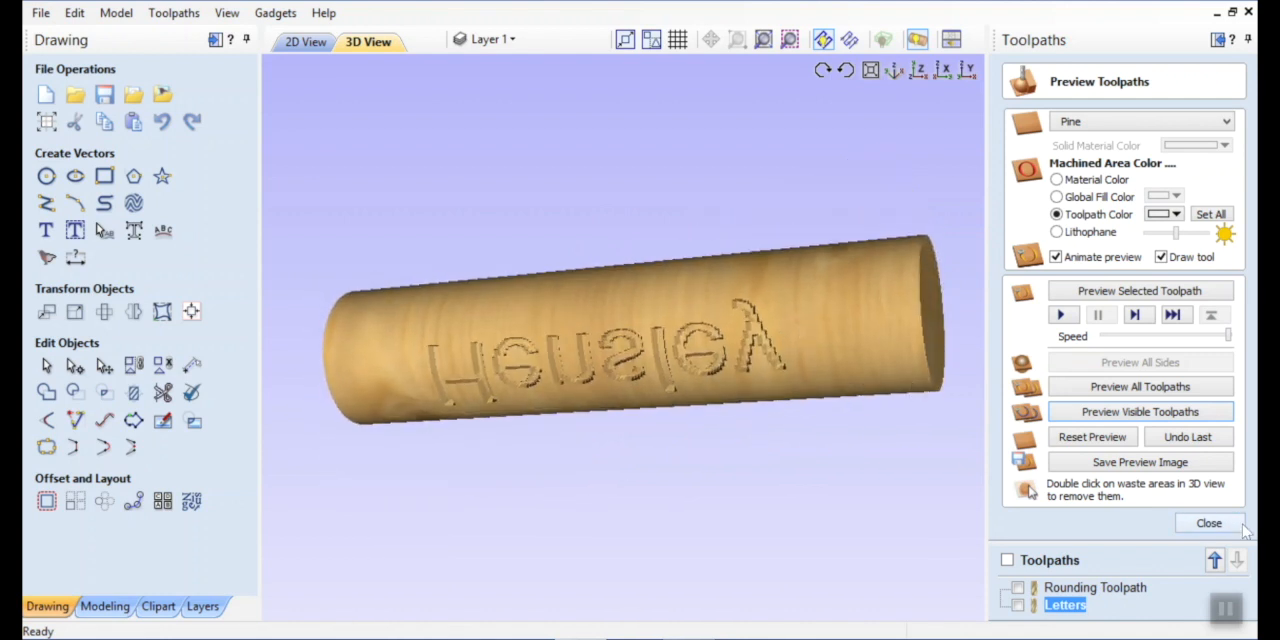
{"action": "left_click", "coordinate": [1210, 523]}
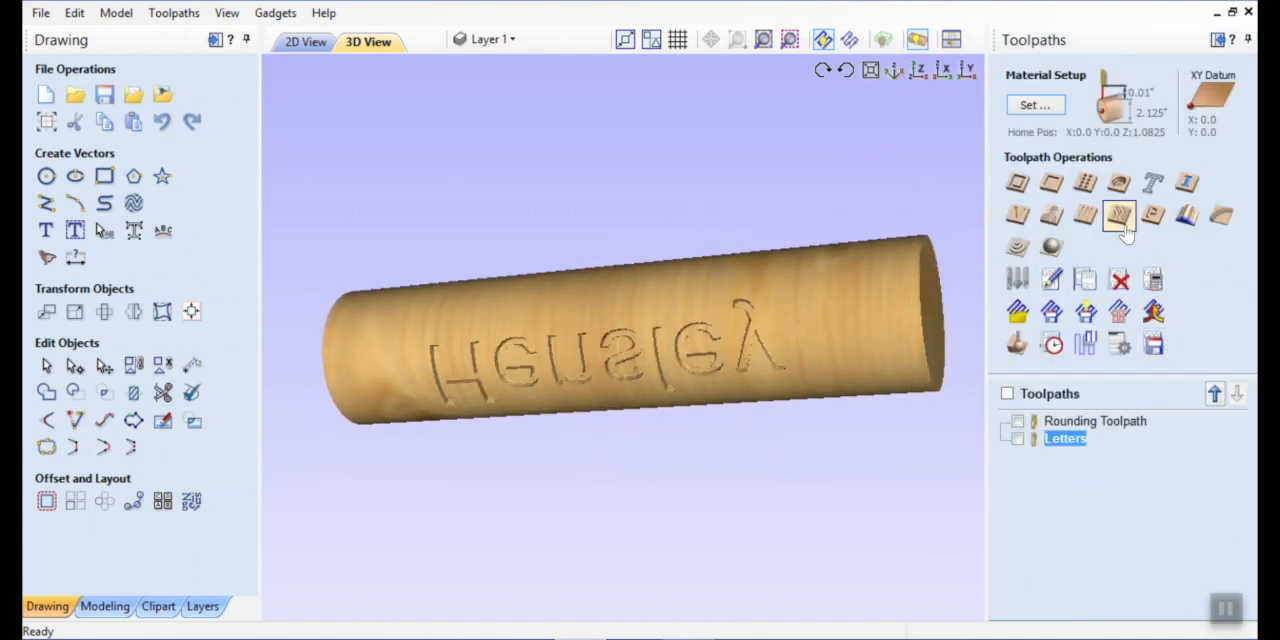
{"action": "left_click", "coordinate": [1121, 226]}
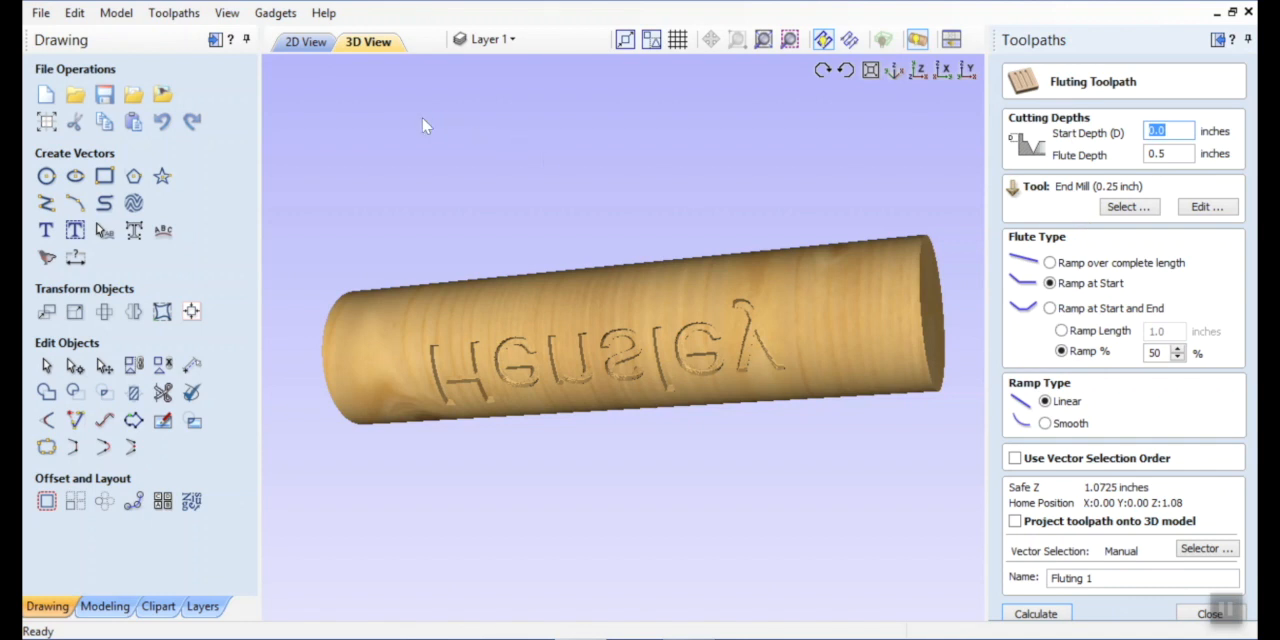
{"action": "left_click", "coordinate": [312, 44]}
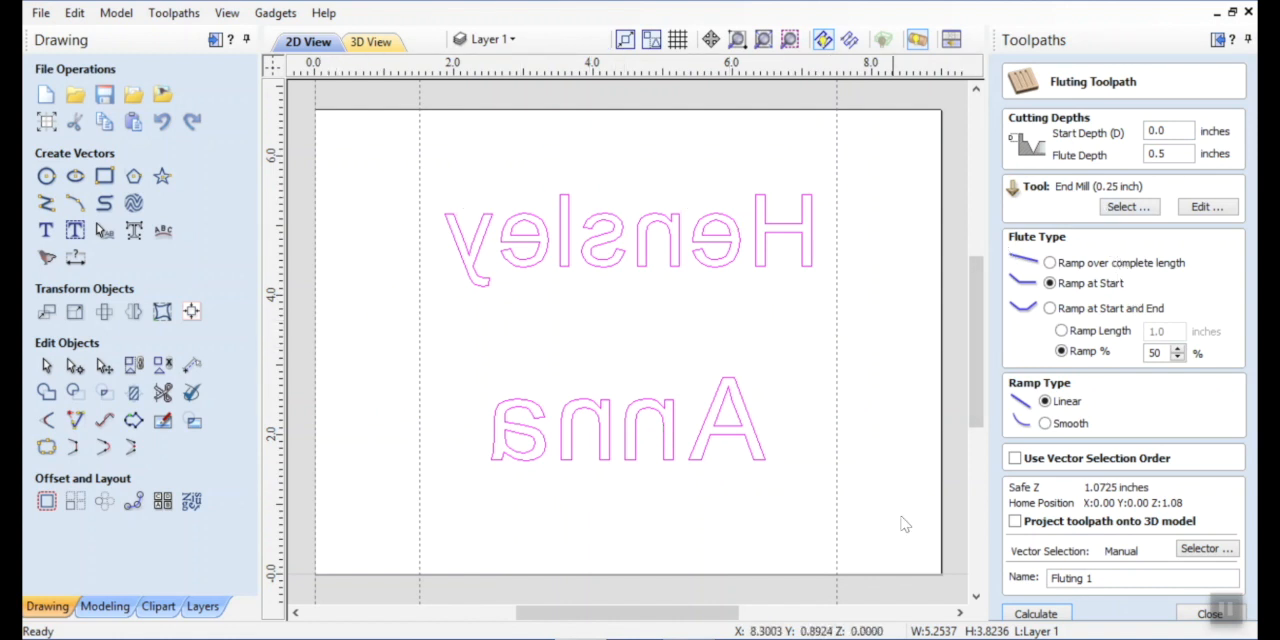
{"action": "left_click", "coordinate": [1200, 616]}
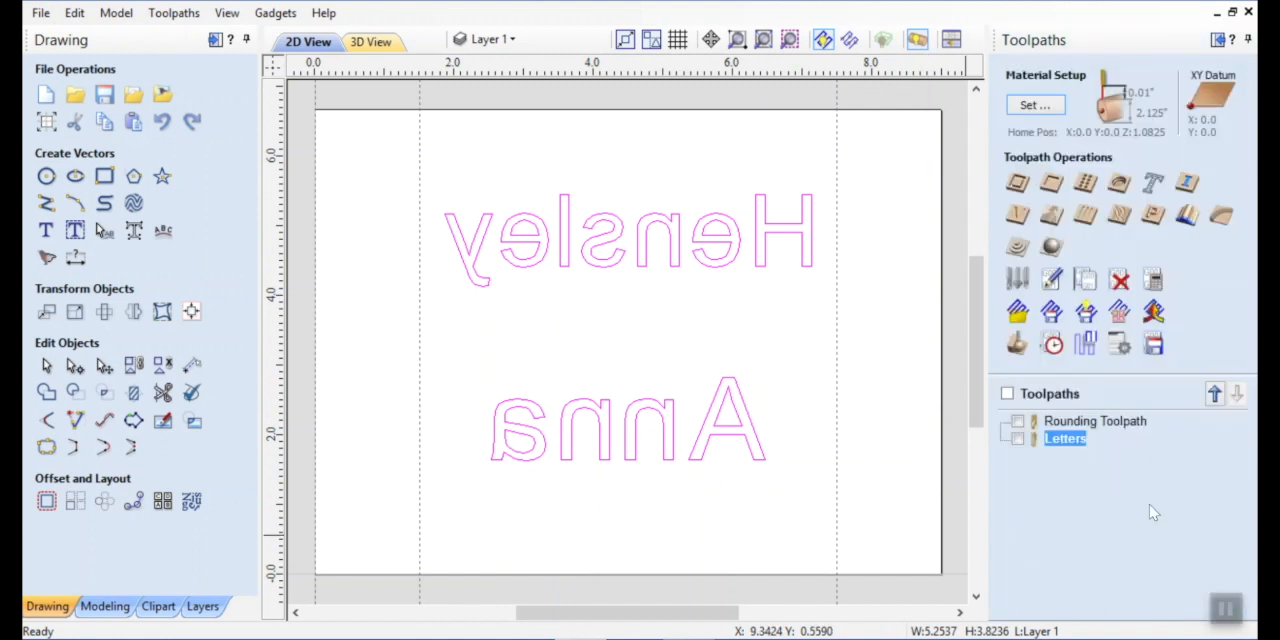
Draw two horizontal 1.5-inch lines along Y 0, from X 0 to 1.5 and from X 7.5 to the material's far edge.
{"action": "left_click", "coordinate": [46, 204]}
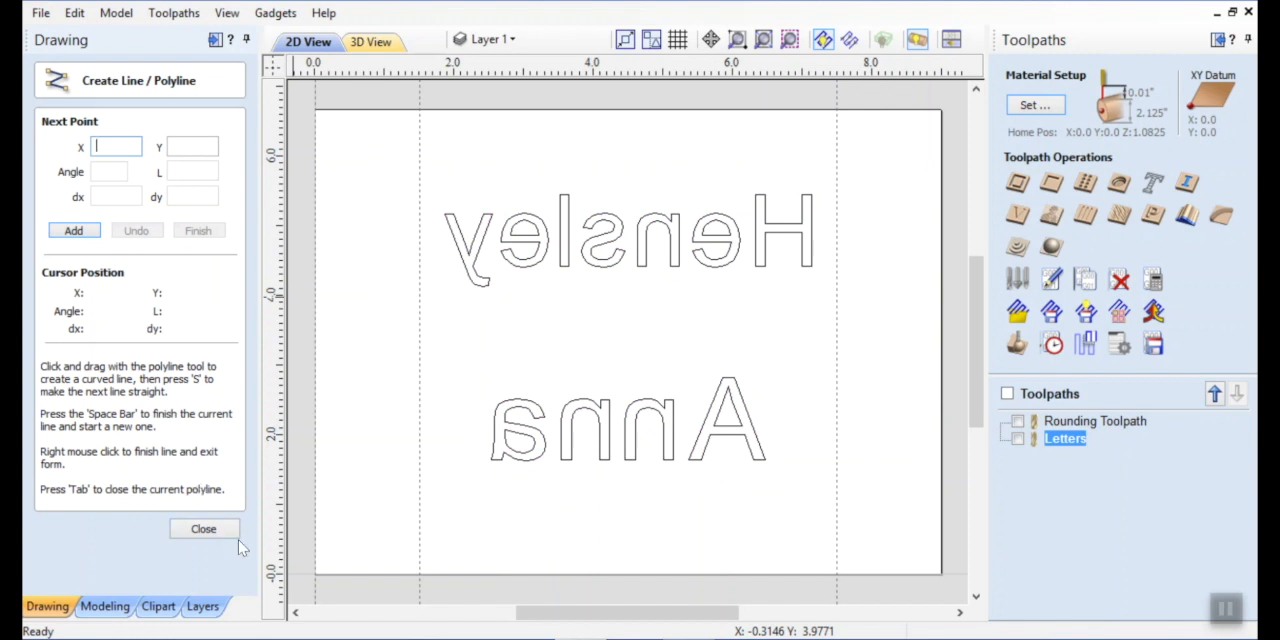
{"action": "left_click", "coordinate": [317, 574]}
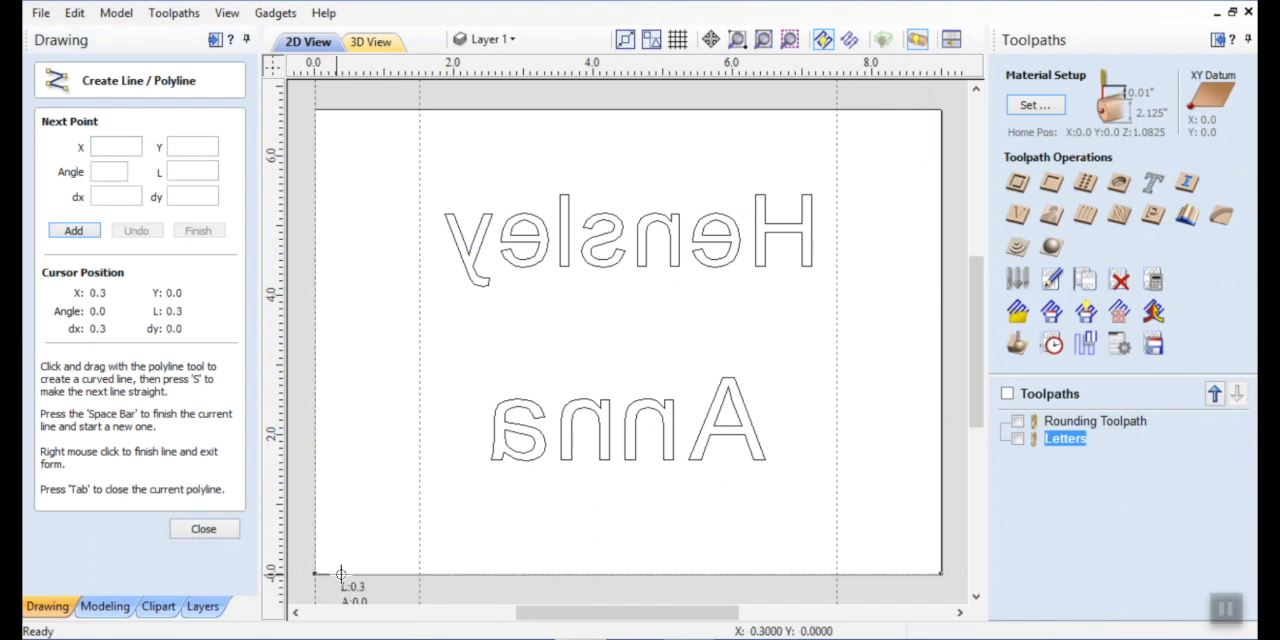
{"action": "left_click", "coordinate": [418, 576]}
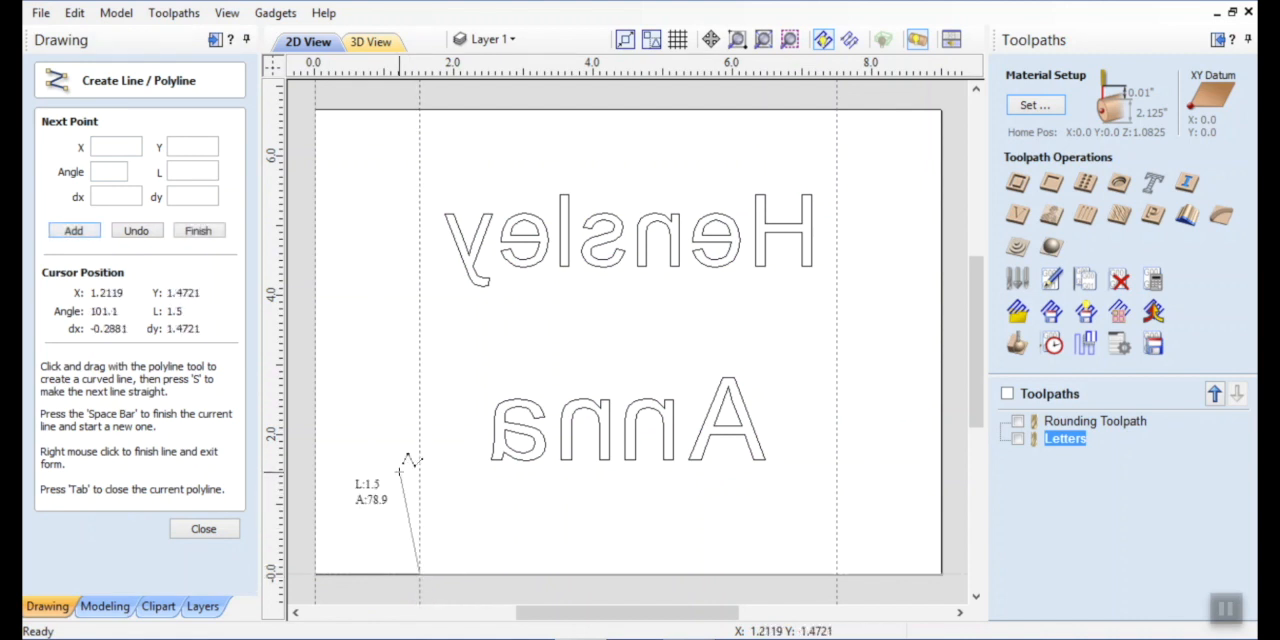
{"action": "key", "text": "space"}
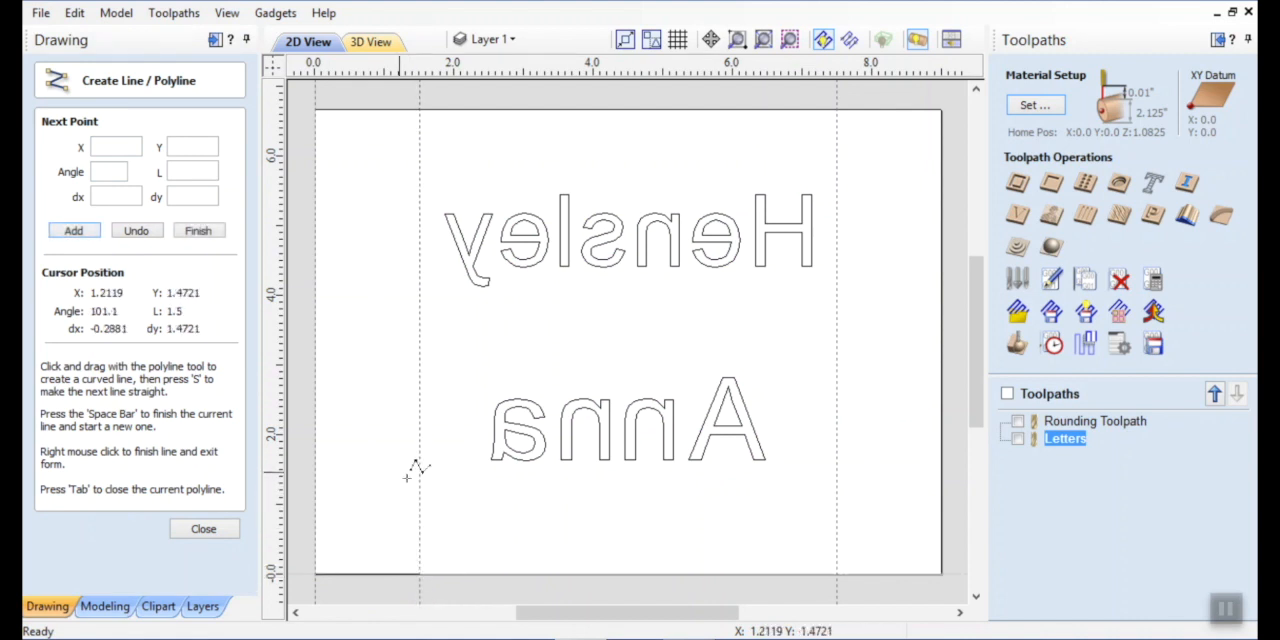
{"action": "left_click", "coordinate": [838, 575]}
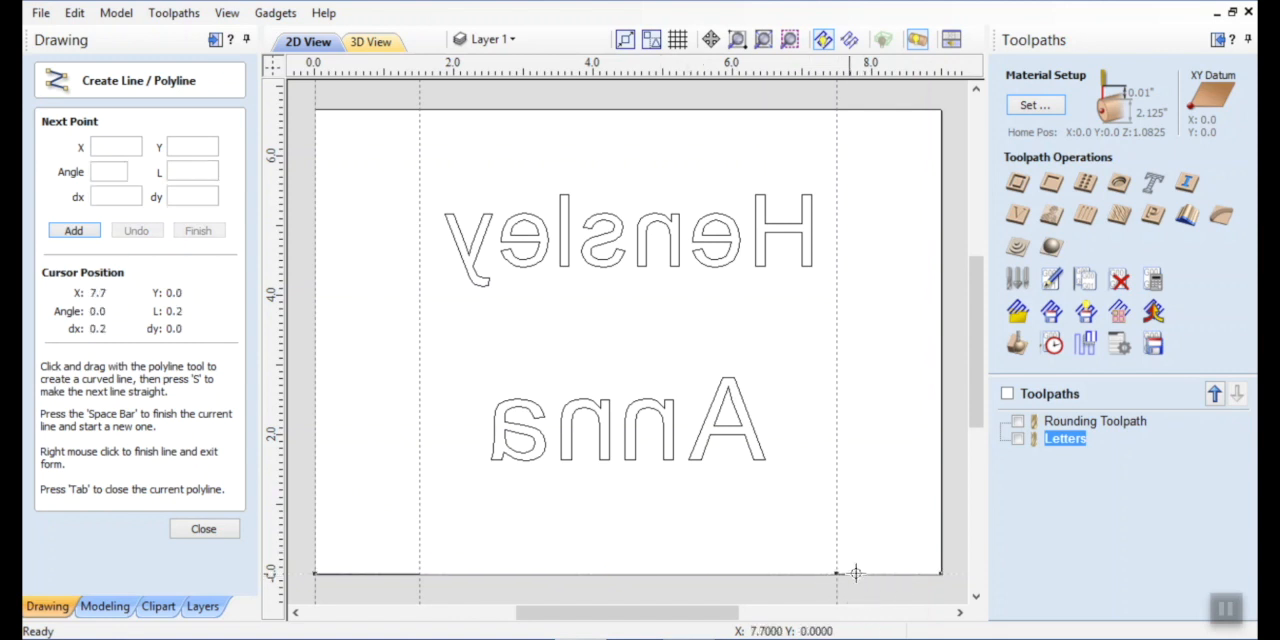
{"action": "left_click", "coordinate": [941, 575]}
{"action": "key", "text": "space"}
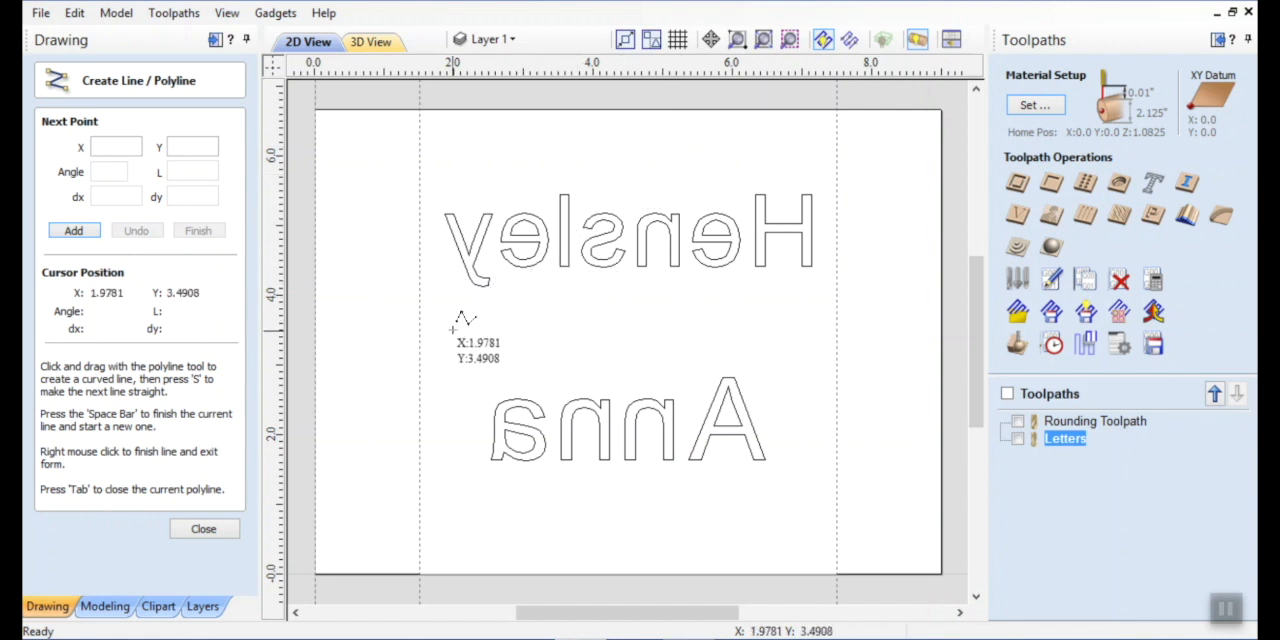
{"action": "left_click", "coordinate": [212, 529]}
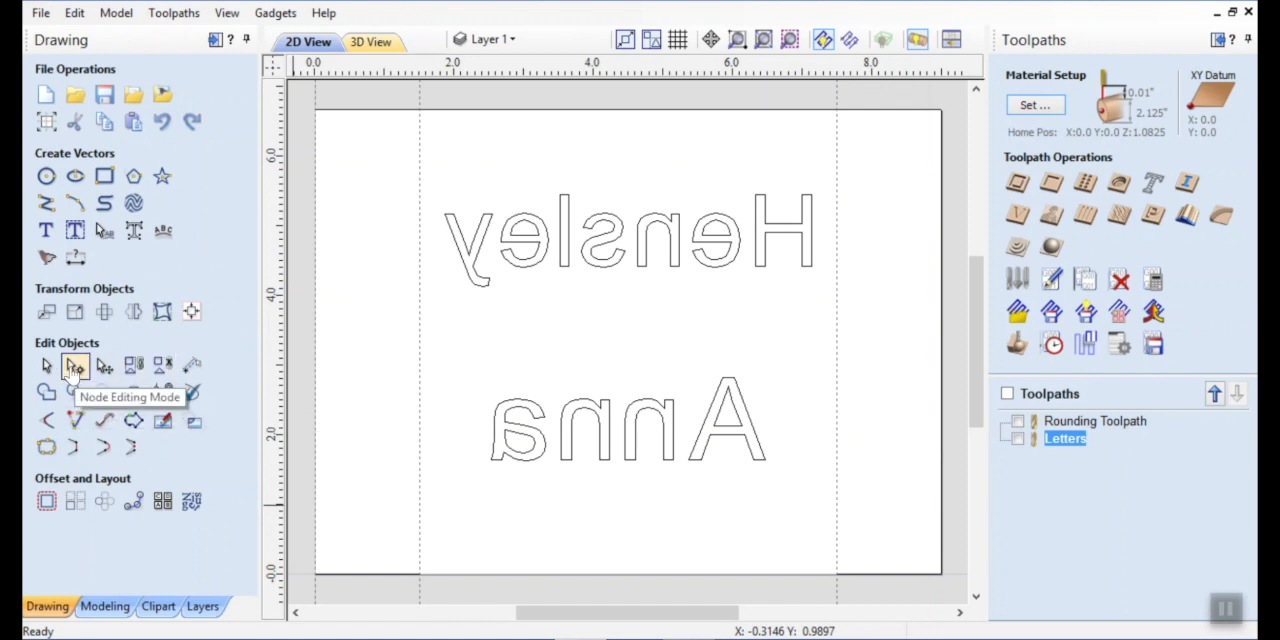
Make the node at X 1.5 the start point of the first line and check the start node of the other line.
{"action": "left_click", "coordinate": [360, 580]}
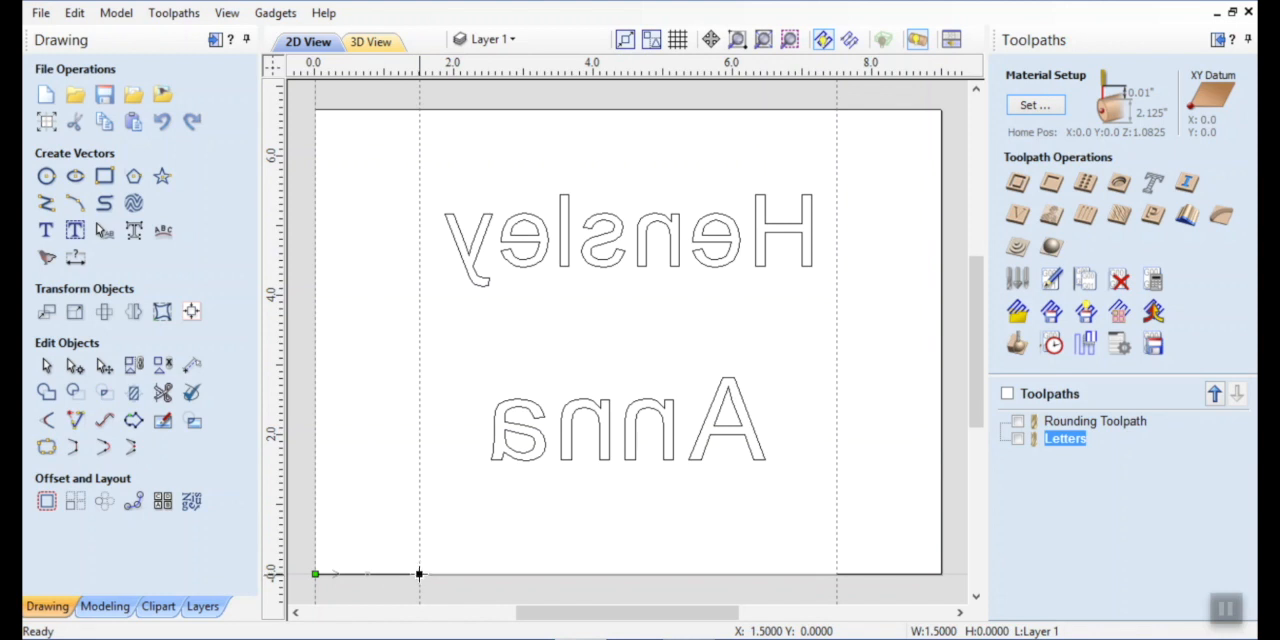
{"action": "right_click", "coordinate": [419, 574]}
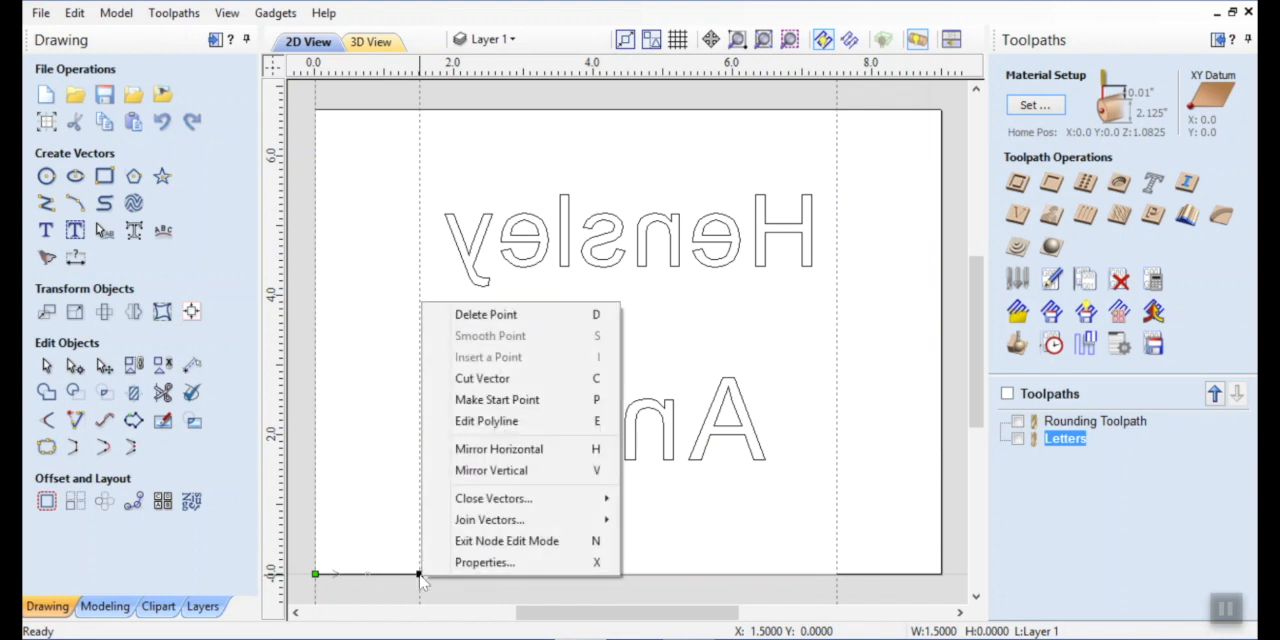
{"action": "left_click", "coordinate": [470, 400]}
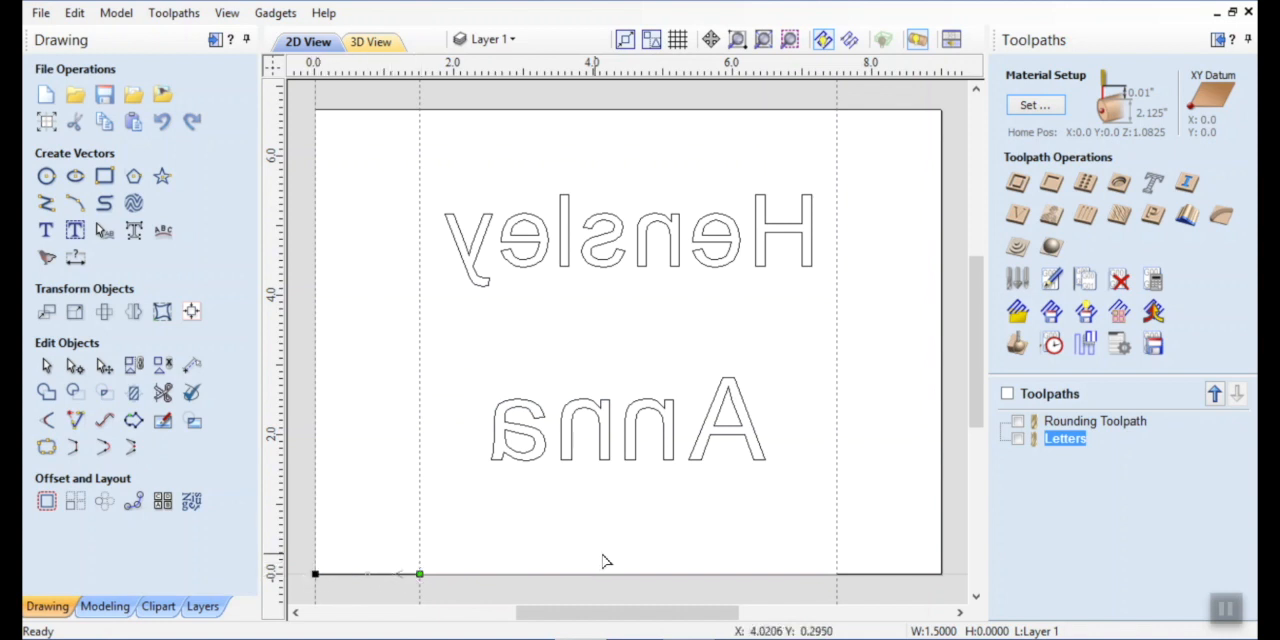
{"action": "left_click", "coordinate": [874, 574]}
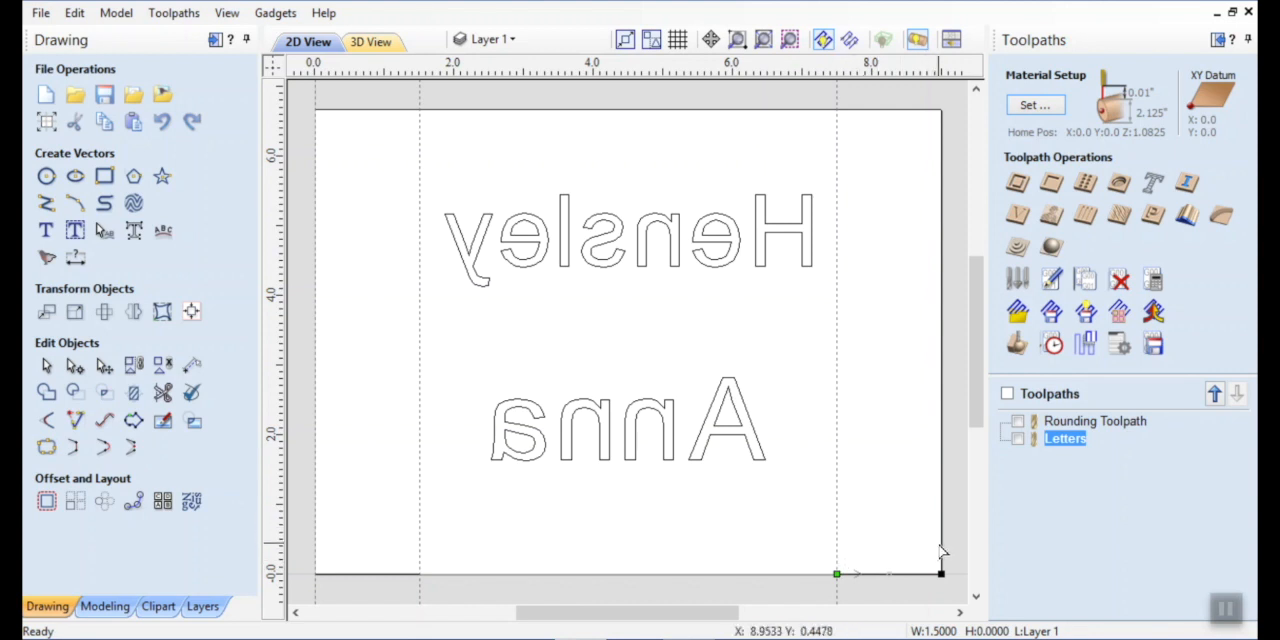
Array copy the line between X 0 and 1.5 into 70 rows and 1 column with a 0.1-inch Y offset.
{"action": "left_click", "coordinate": [379, 573]}
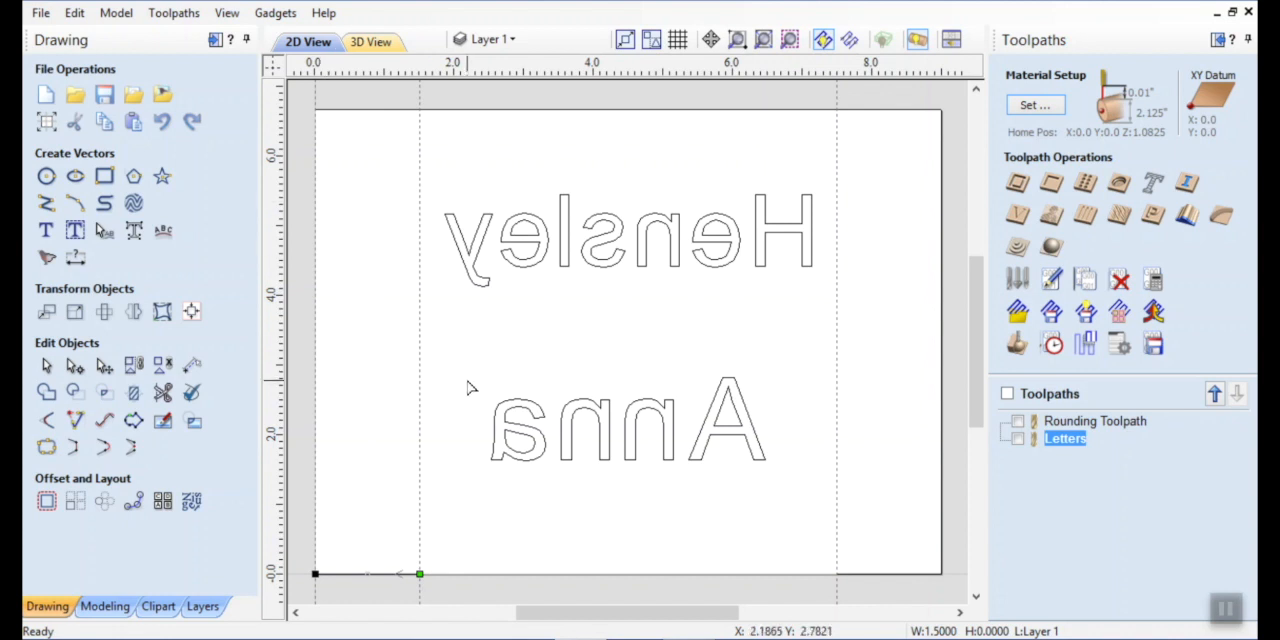
{"action": "left_click", "coordinate": [46, 368]}
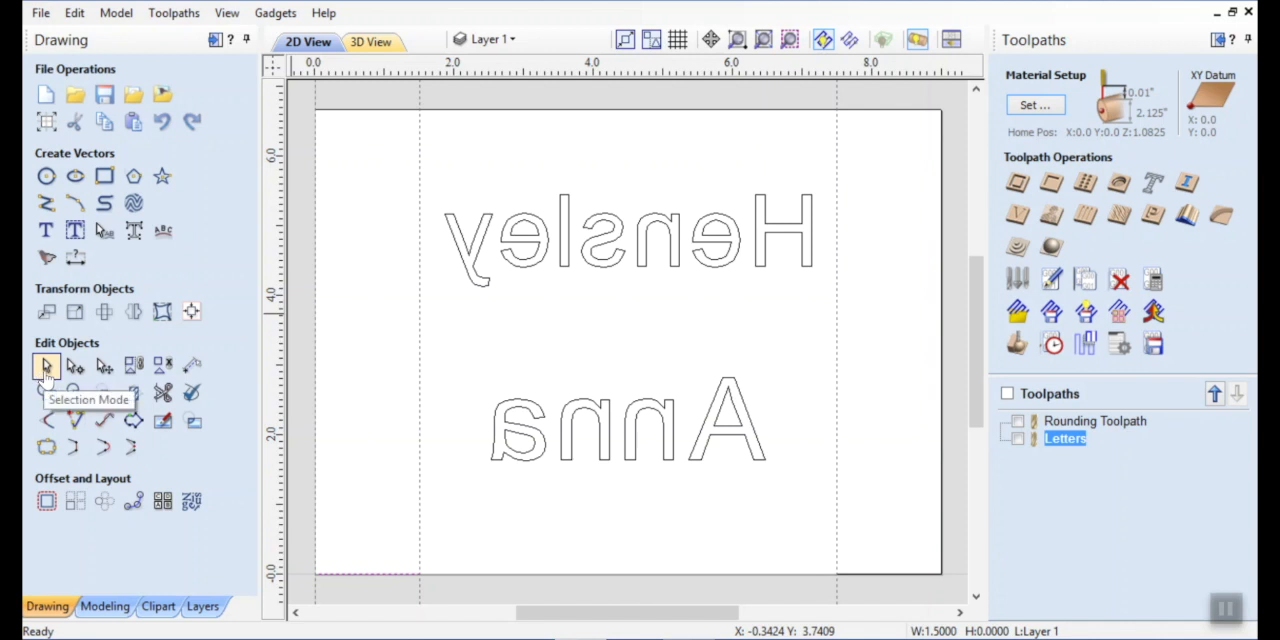
{"action": "left_click", "coordinate": [75, 500]}
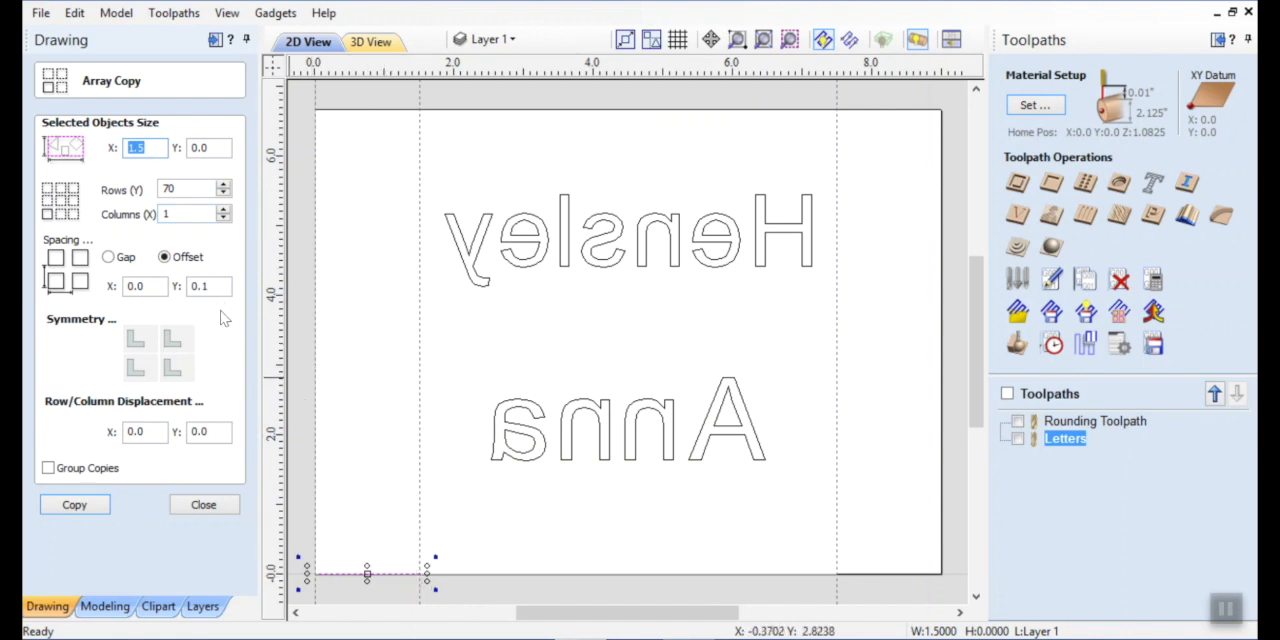
{"action": "left_click", "coordinate": [79, 506]}
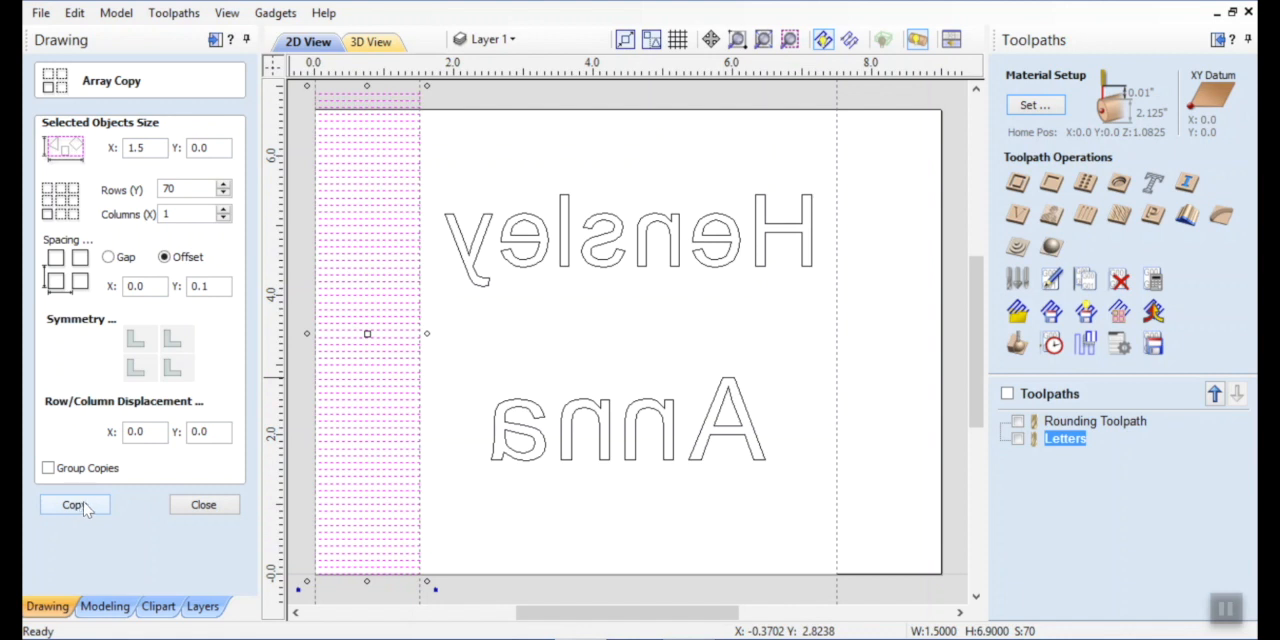
{"action": "left_click", "coordinate": [203, 505]}
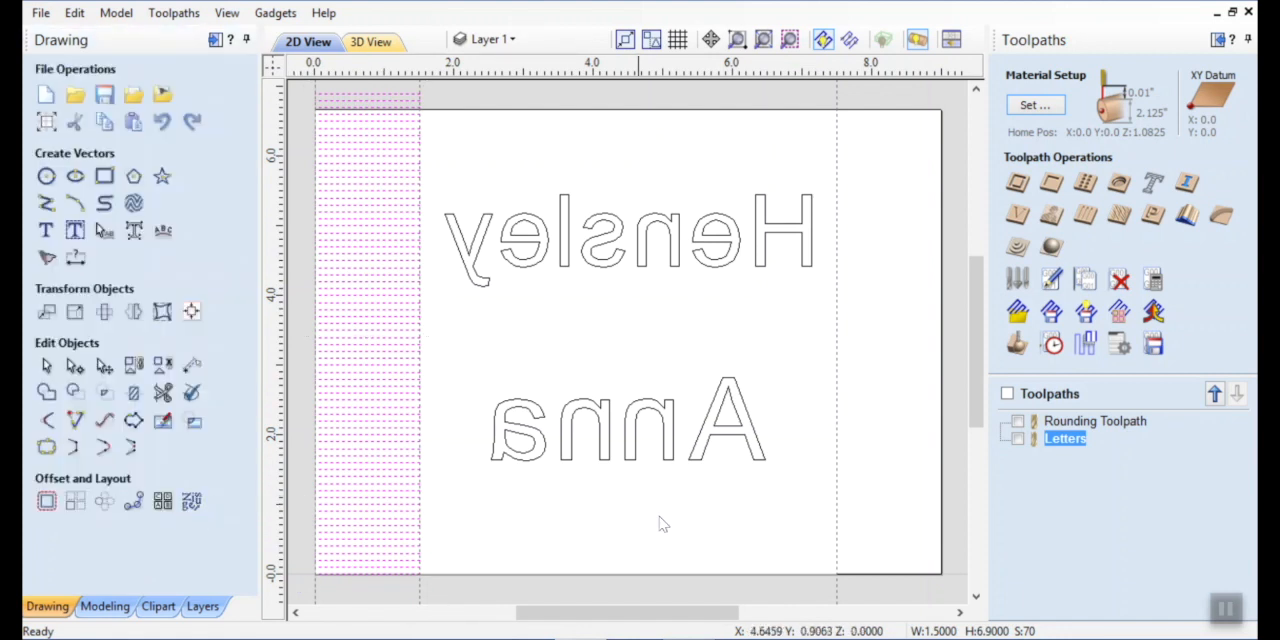
Array copy the line starting at X 7.5 into 70 rows and 1 column with a 0.1-inch Y offset.
{"action": "left_click", "coordinate": [895, 580]}
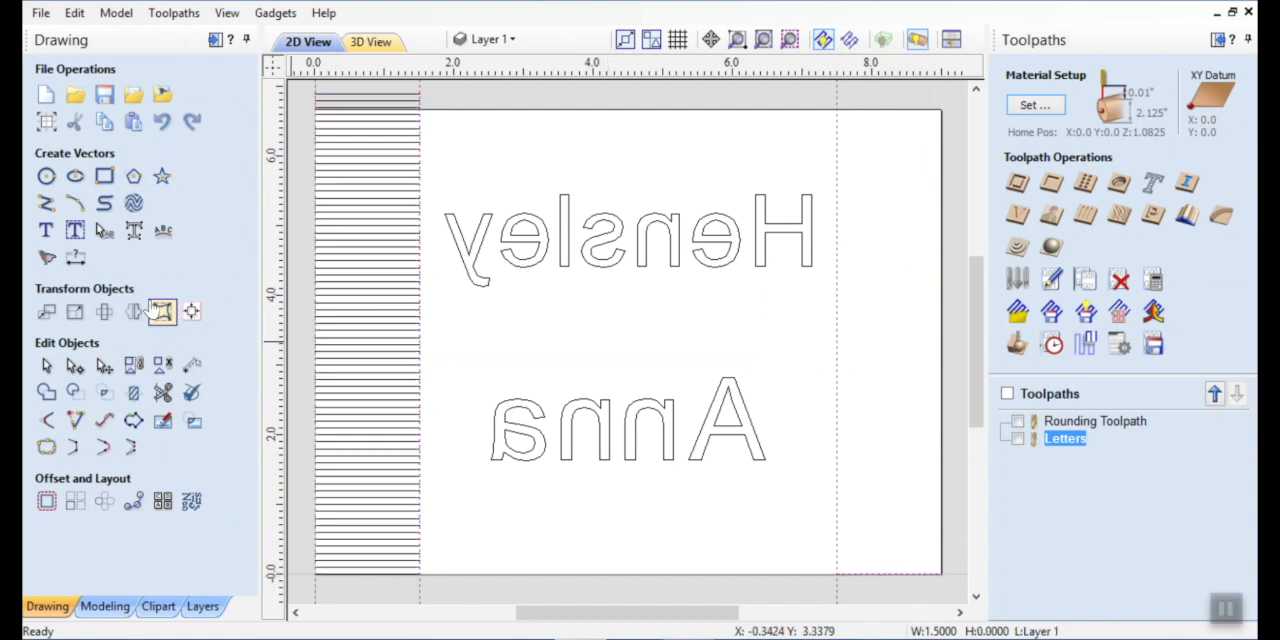
{"action": "left_click", "coordinate": [77, 502]}
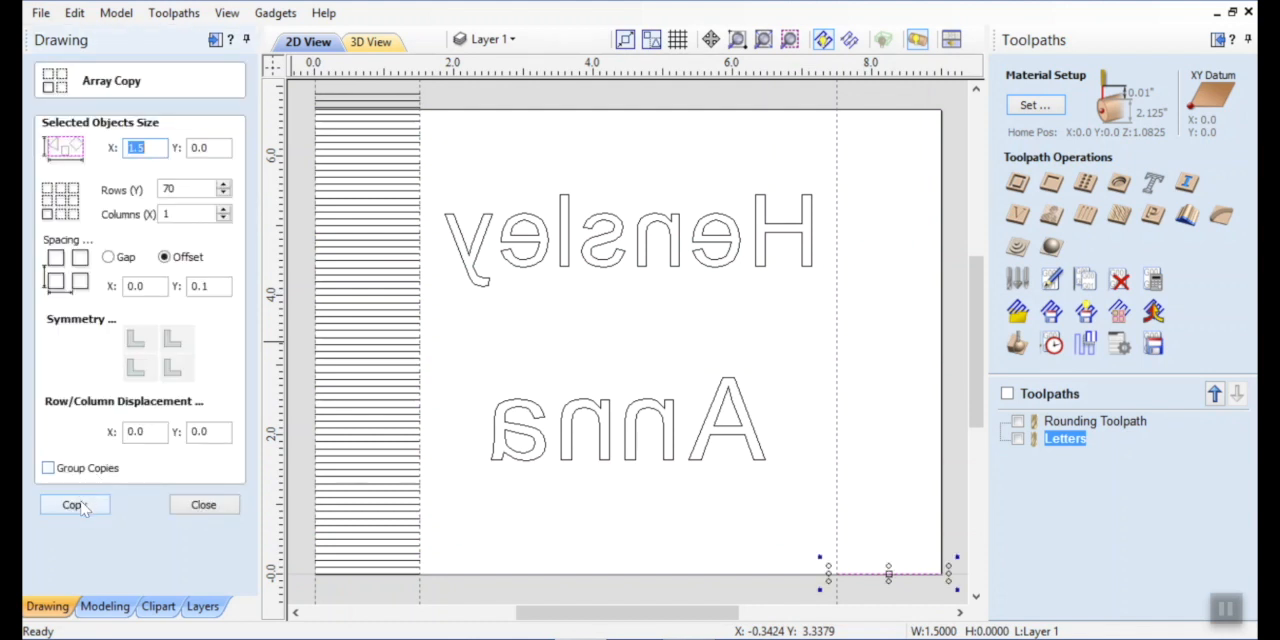
{"action": "left_click", "coordinate": [82, 505]}
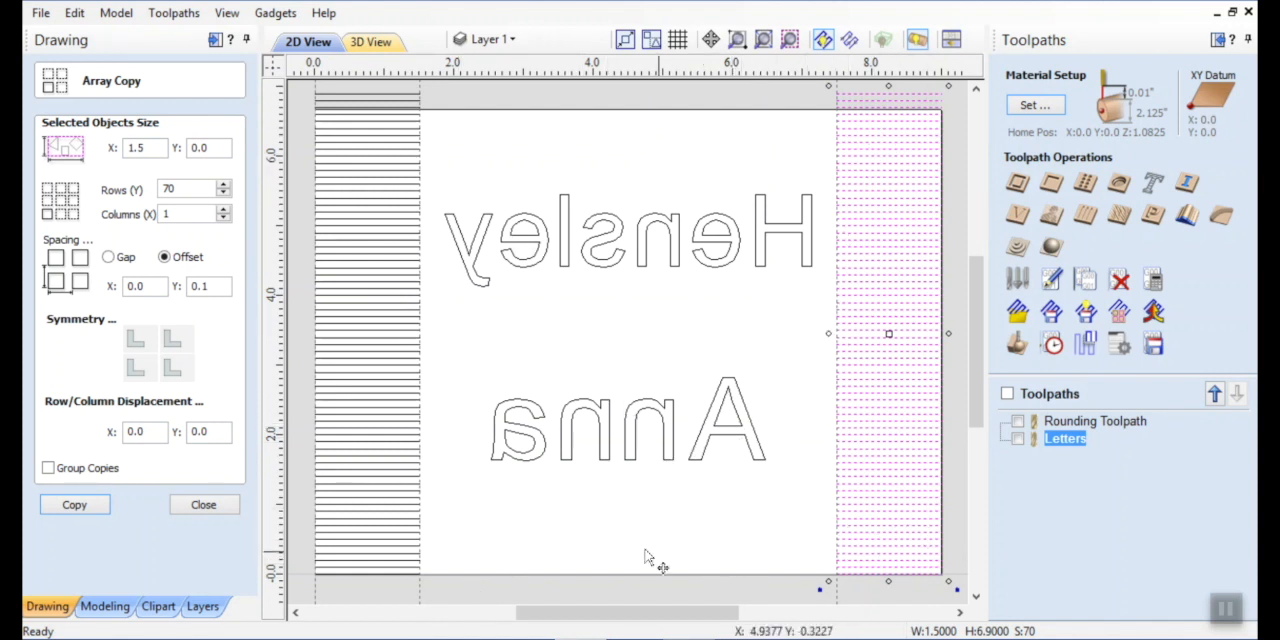
{"action": "left_click", "coordinate": [203, 505]}
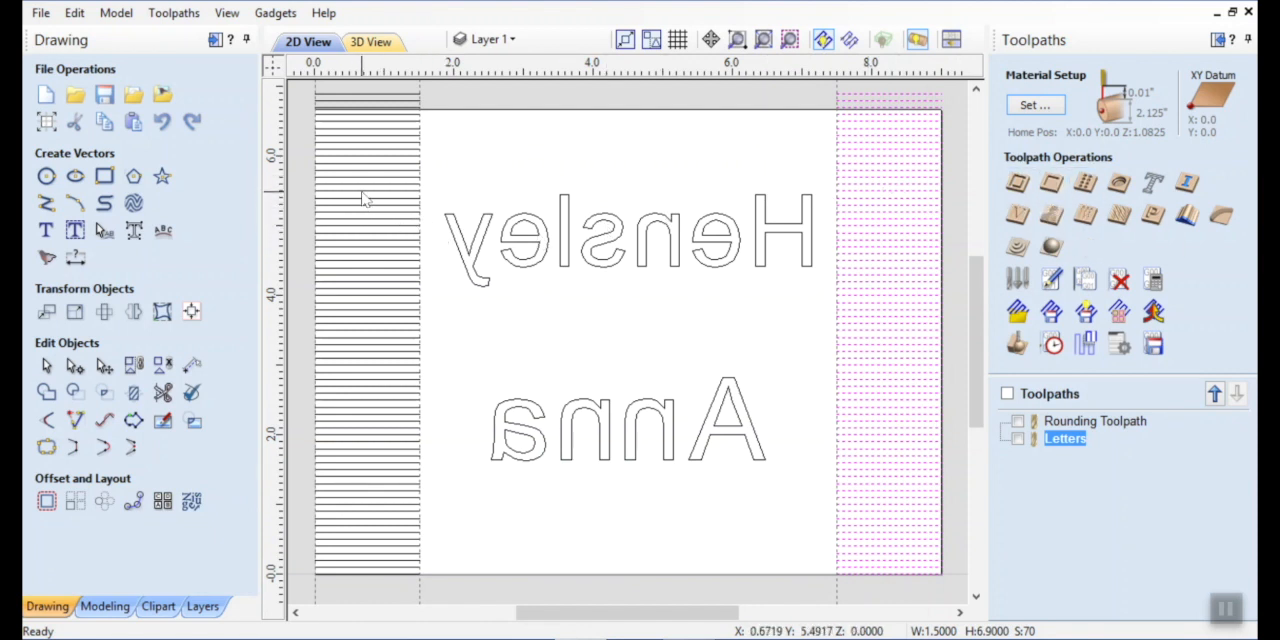
Select the lines of both end arrays together and group them.
{"action": "left_click", "coordinate": [383, 100], "text": "shift"}
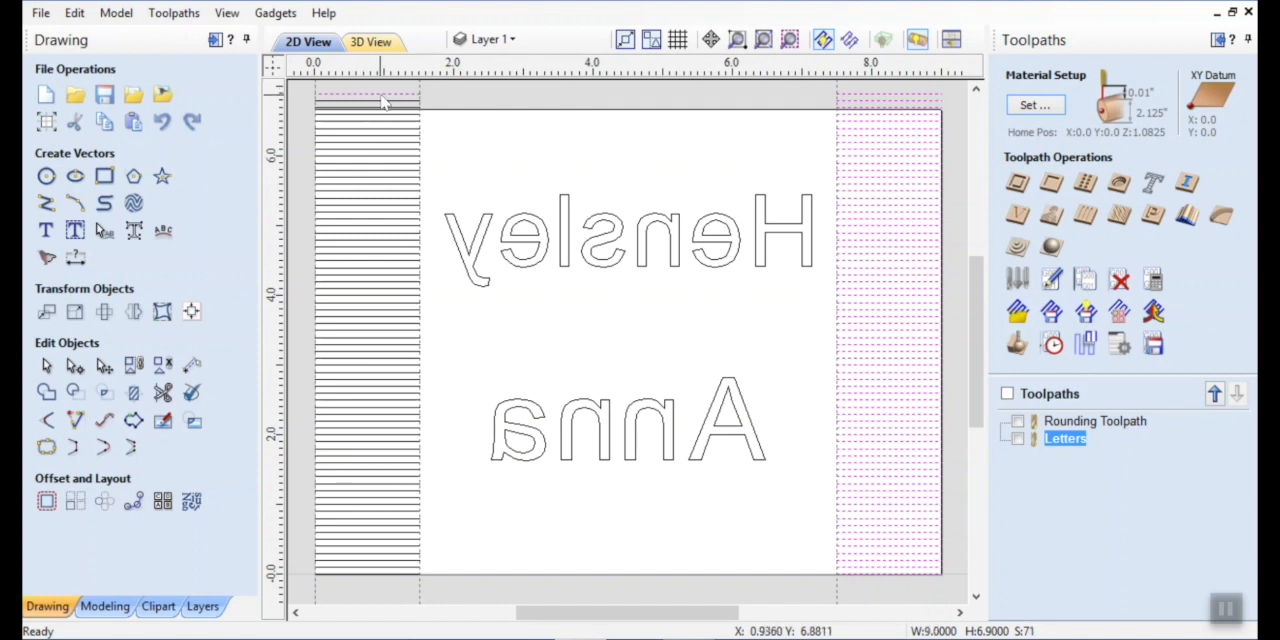
{"action": "mouse_move", "coordinate": [385, 84]}
{"action": "left_mouse_down"}
{"action": "mouse_move", "coordinate": [357, 158]}
{"action": "mouse_move", "coordinate": [378, 607]}
{"action": "mouse_move", "coordinate": [366, 574]}
{"action": "left_mouse_up"}
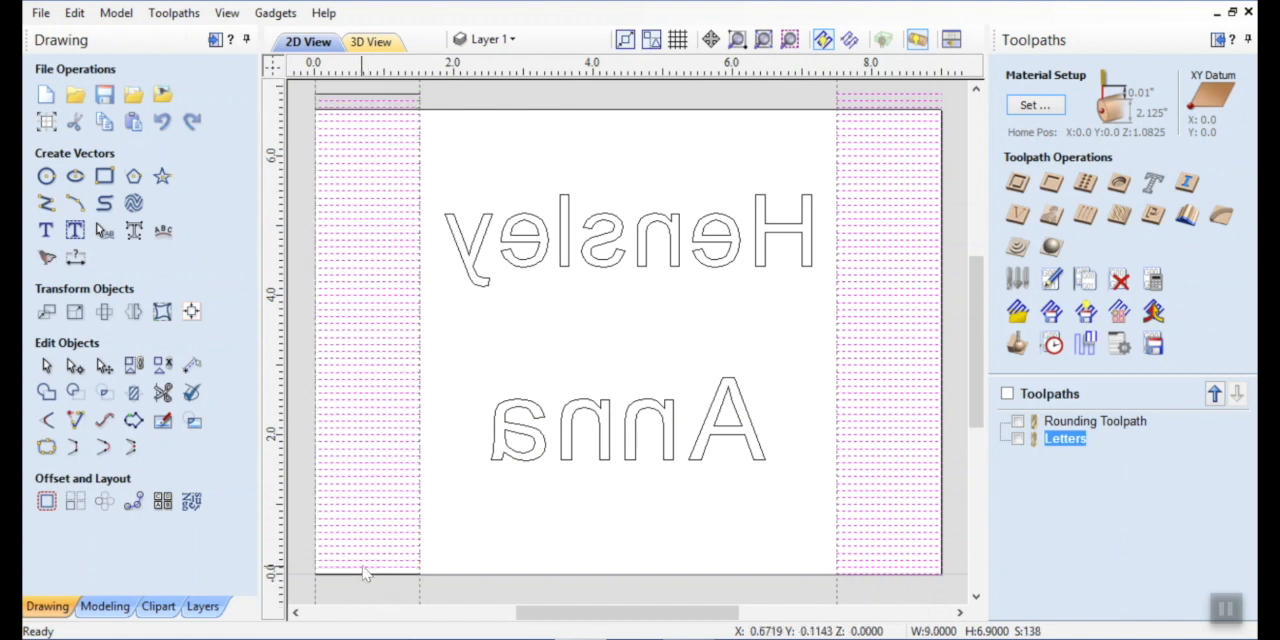
{"action": "left_click", "coordinate": [410, 101], "text": "shift"}
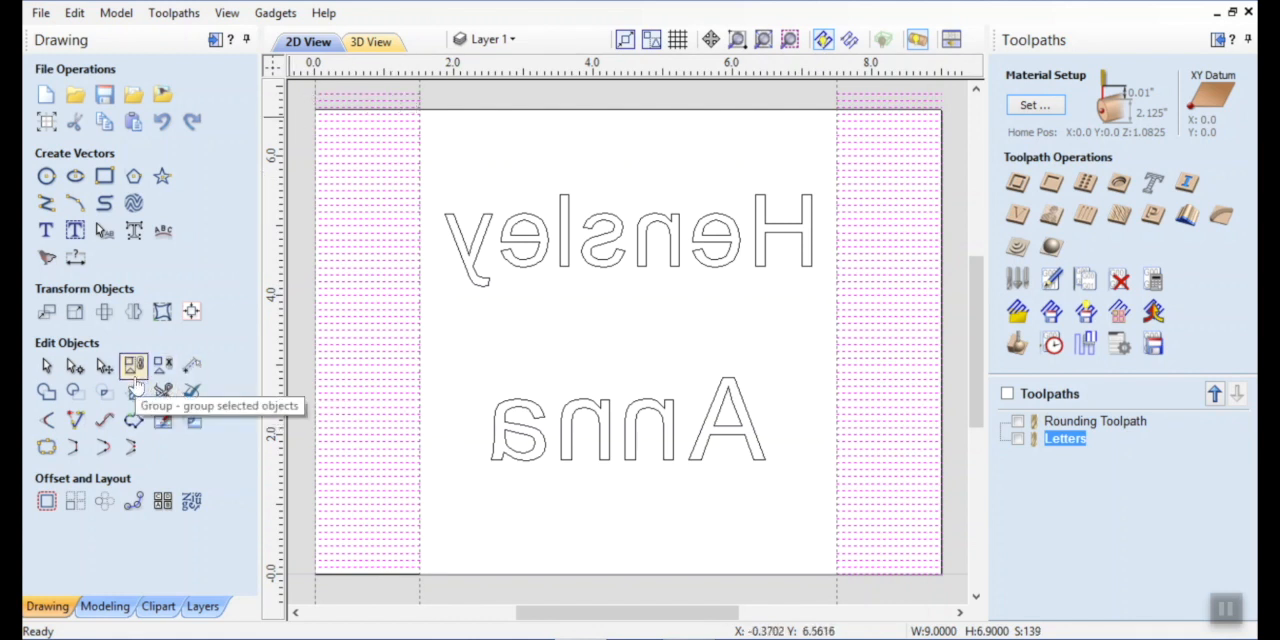
{"action": "left_click", "coordinate": [134, 380]}
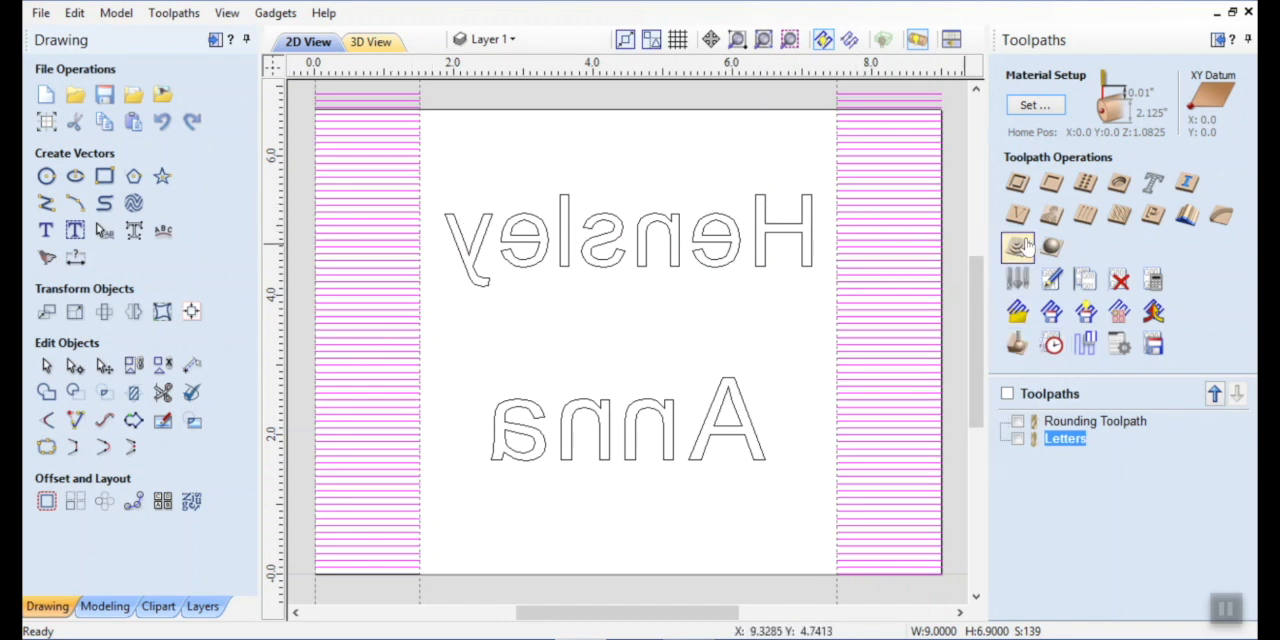
Set up a fluting toolpath on the grouped lines with Ramp at Start, a 20% ramp and the Smooth ramp type.
{"action": "left_click", "coordinate": [1086, 216]}
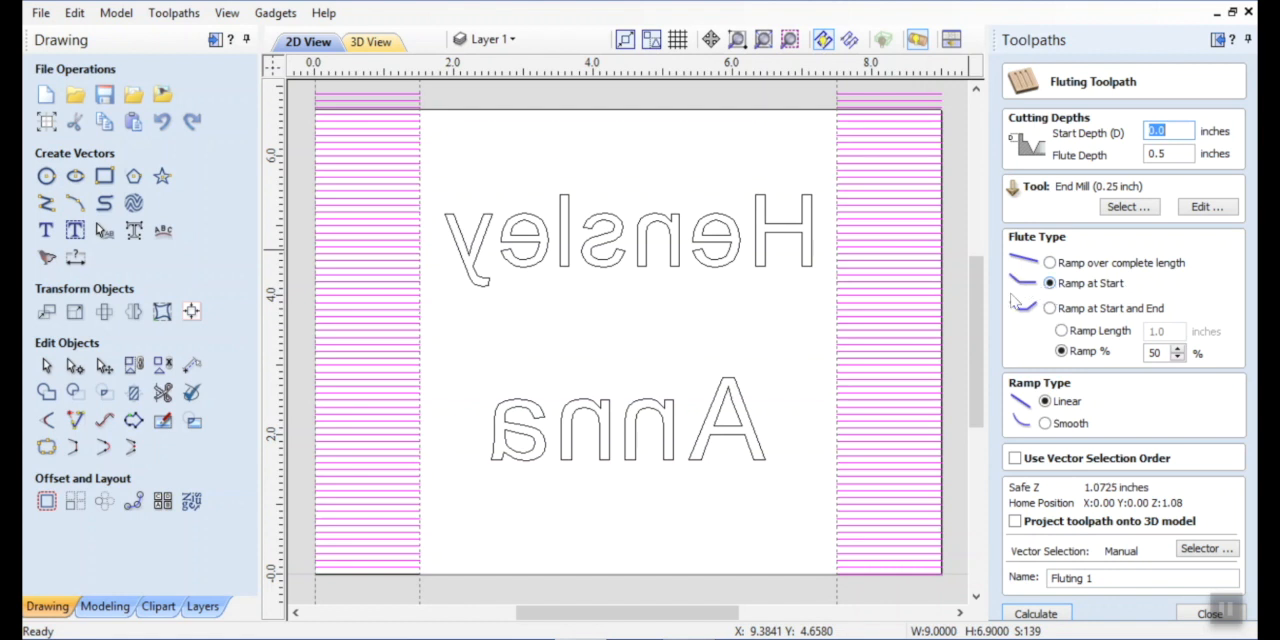
{"action": "left_click", "coordinate": [1178, 356]}
{"action": "left_click", "coordinate": [1178, 357]}
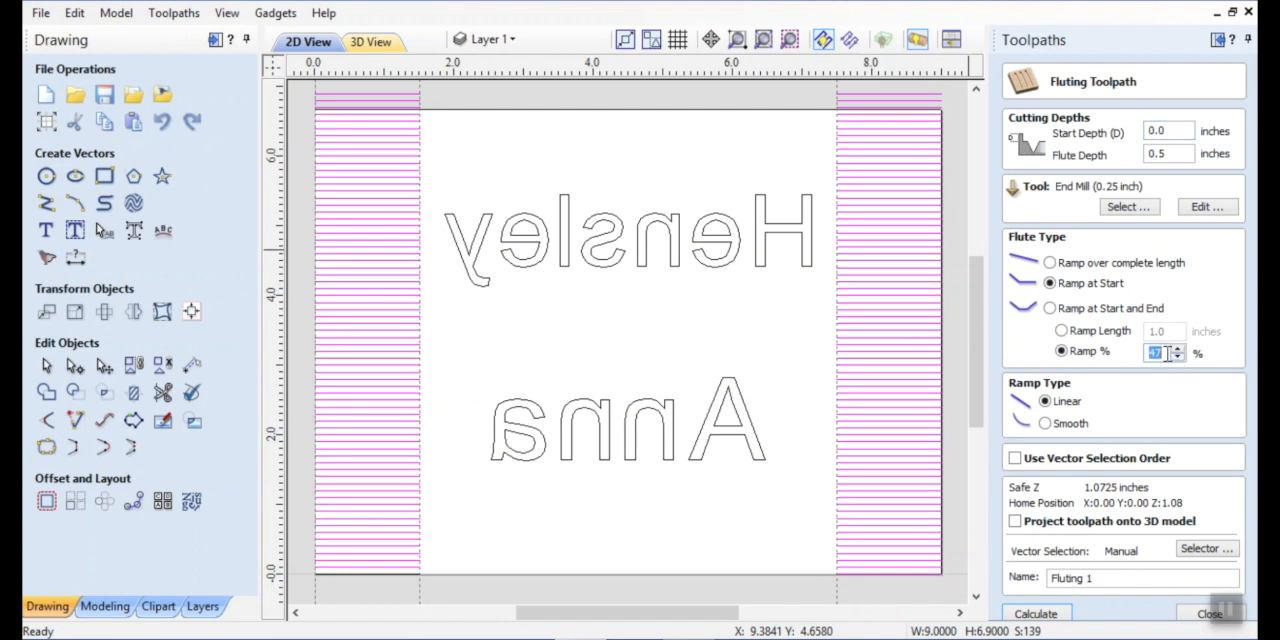
{"action": "type", "text": "20"}
{"action": "left_click", "coordinate": [1045, 424]}
Name the fluting toolpath "roller end 1-4em" and calculate it.
{"action": "left_click_drag", "start_coordinate": [1132, 576], "coordinate": [1025, 580]}
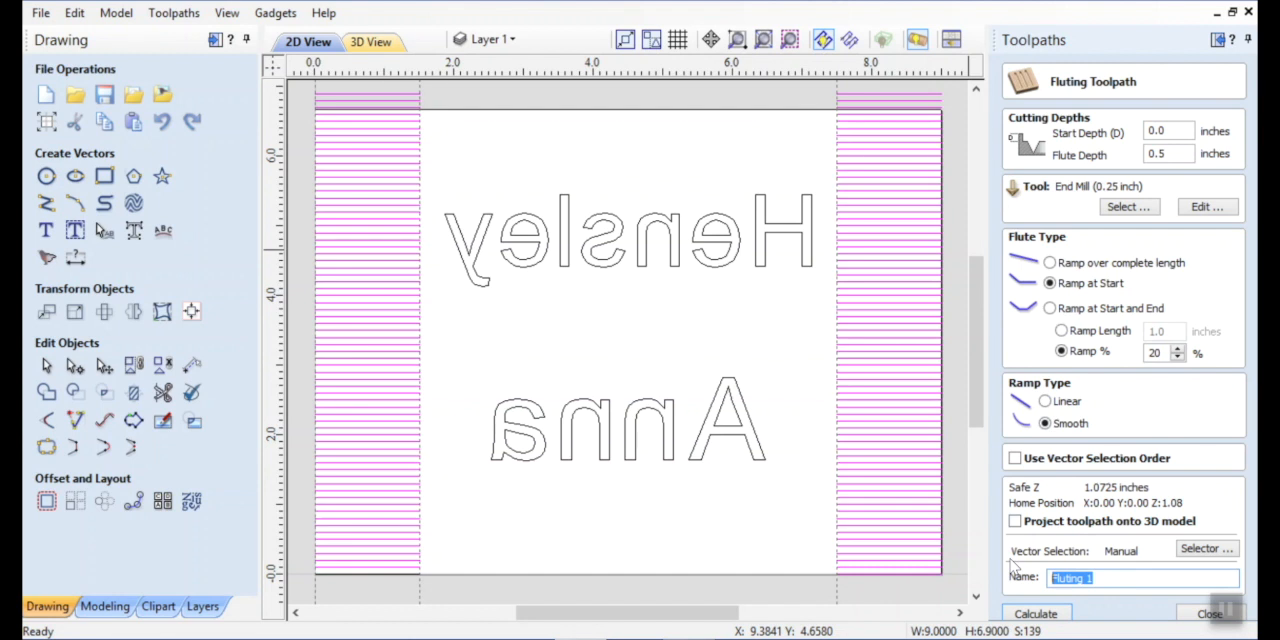
{"action": "type", "text": "roller end 1-4e"}
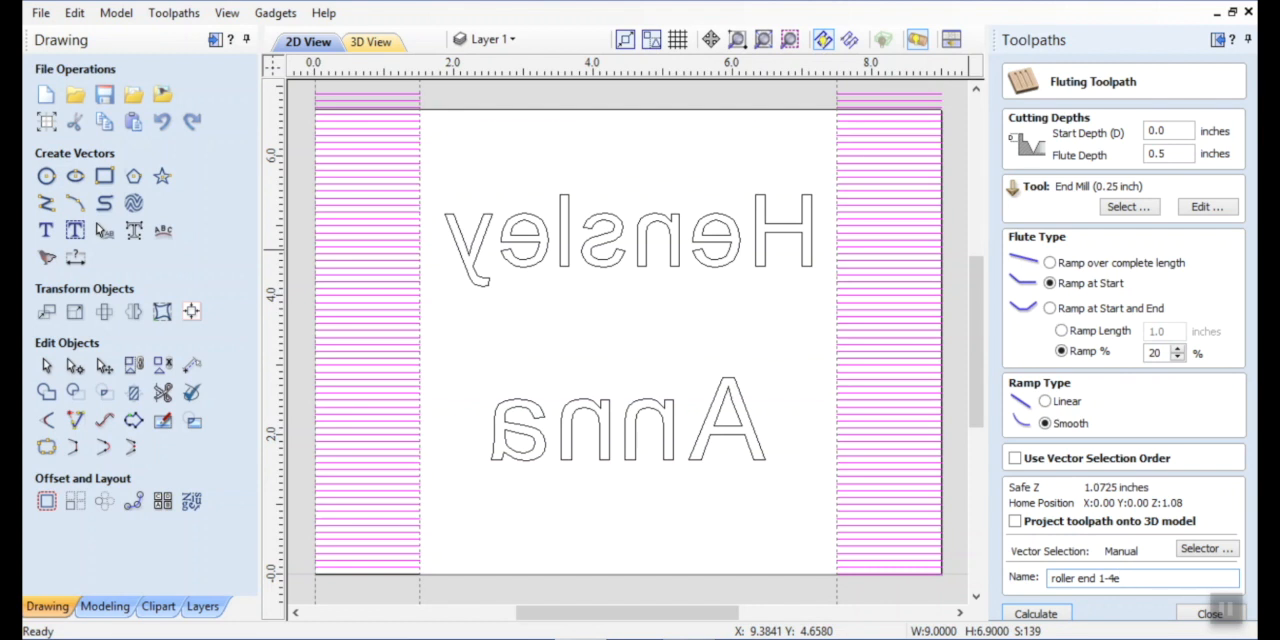
{"action": "type", "text": "m"}
{"action": "left_click", "coordinate": [1037, 615]}
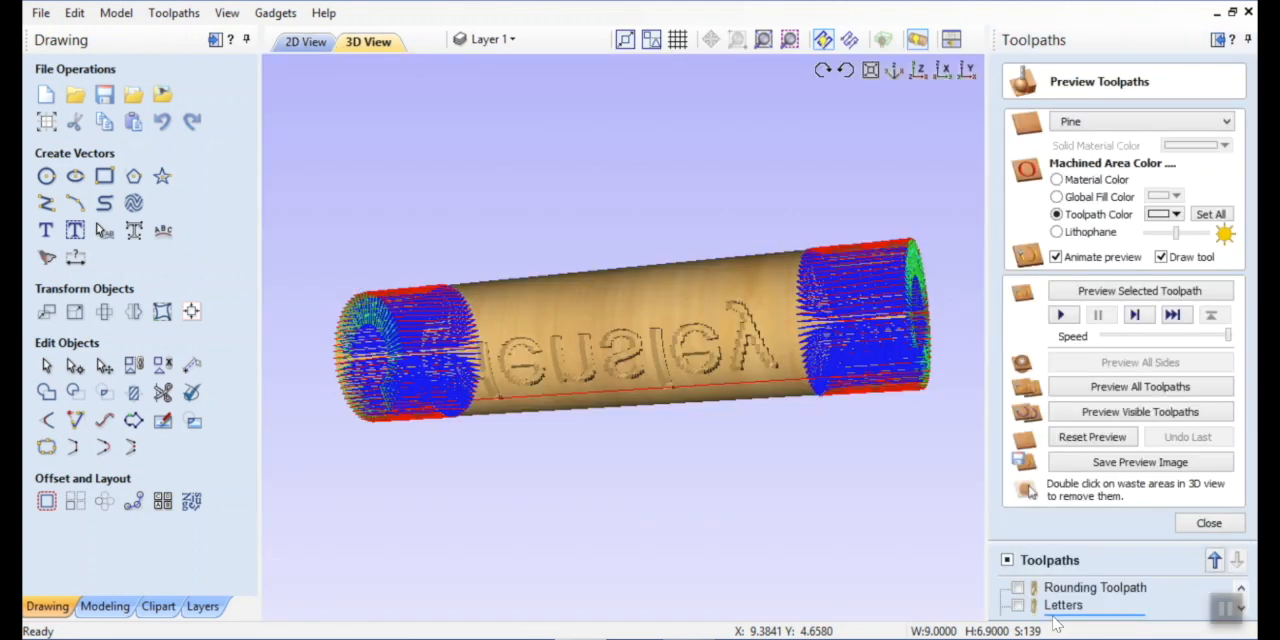
Simulate the visible fluting toolpath, inspect both reduced roller ends from several sides, and leave the preview.
{"action": "left_click_drag", "start_coordinate": [666, 280], "coordinate": [787, 240]}
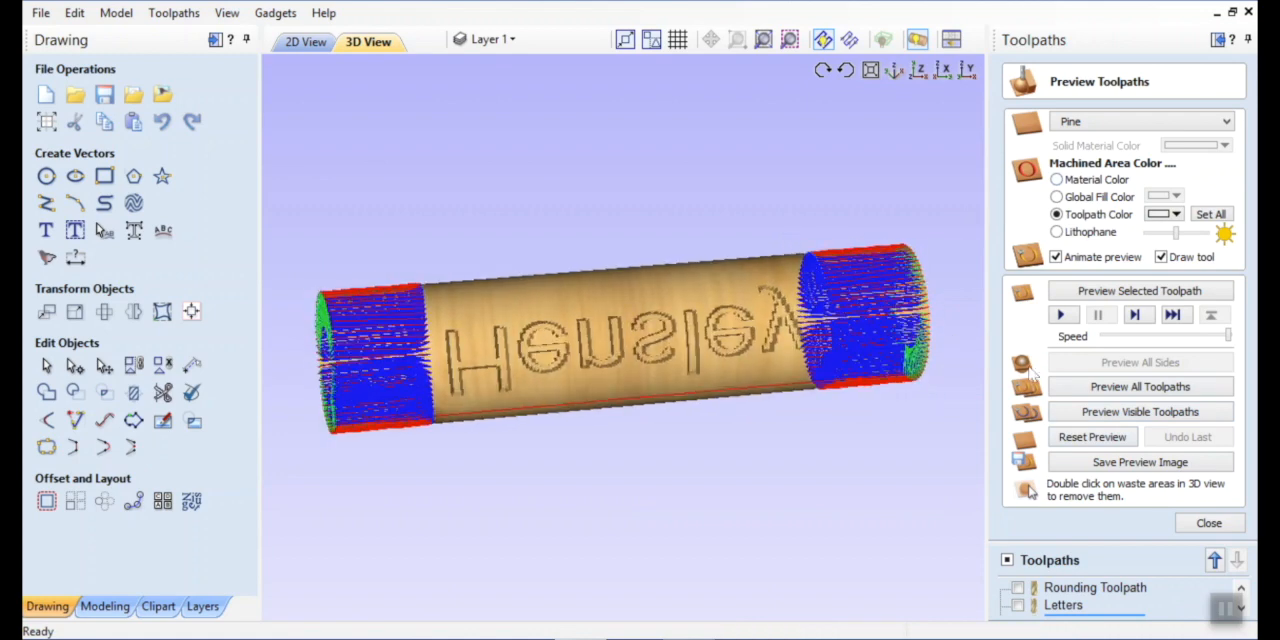
{"action": "left_click", "coordinate": [1087, 413]}
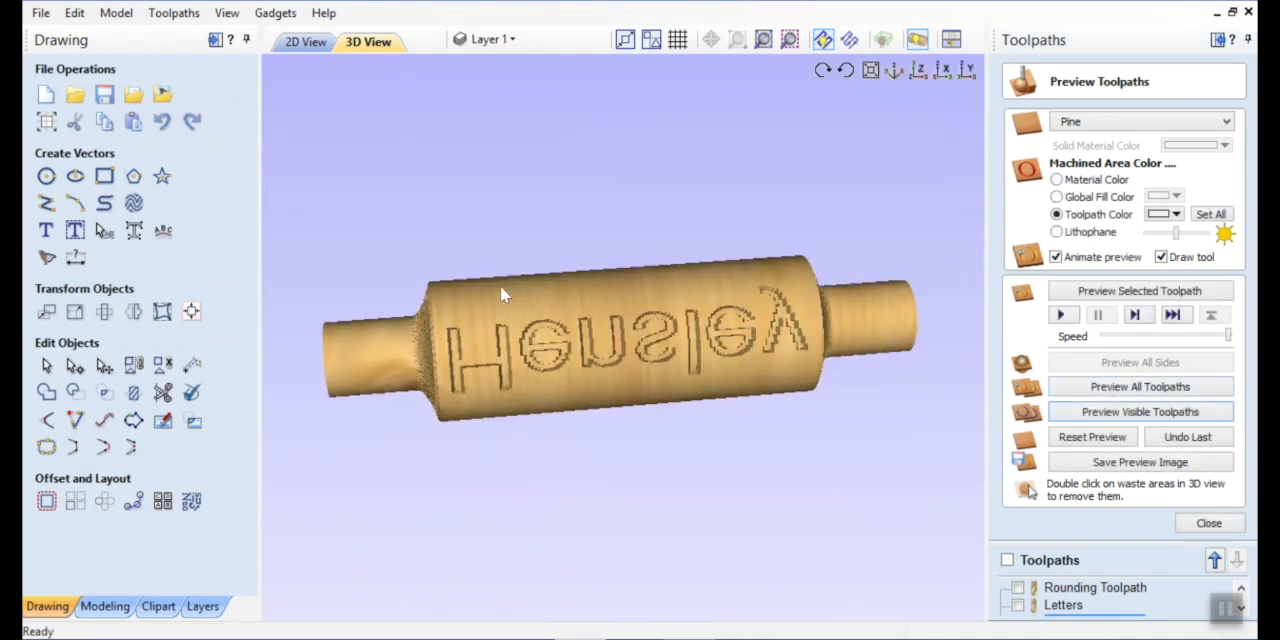
{"action": "left_click_drag", "start_coordinate": [500, 285], "coordinate": [493, 275]}
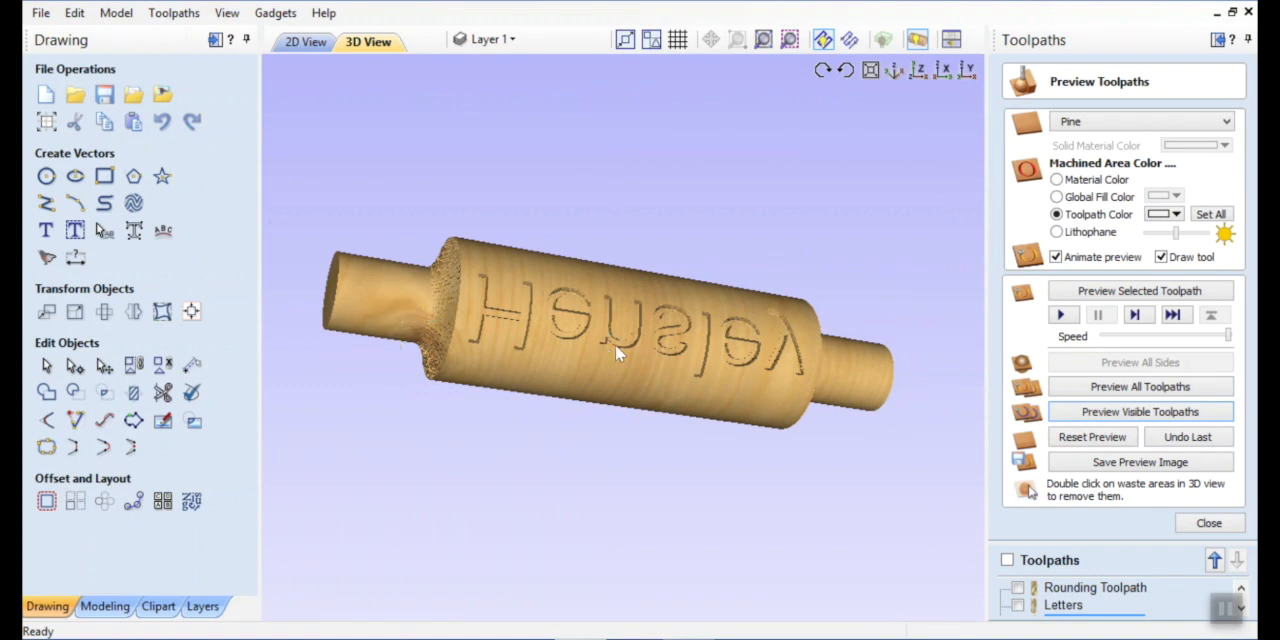
{"action": "left_click_drag", "start_coordinate": [617, 352], "coordinate": [684, 303]}
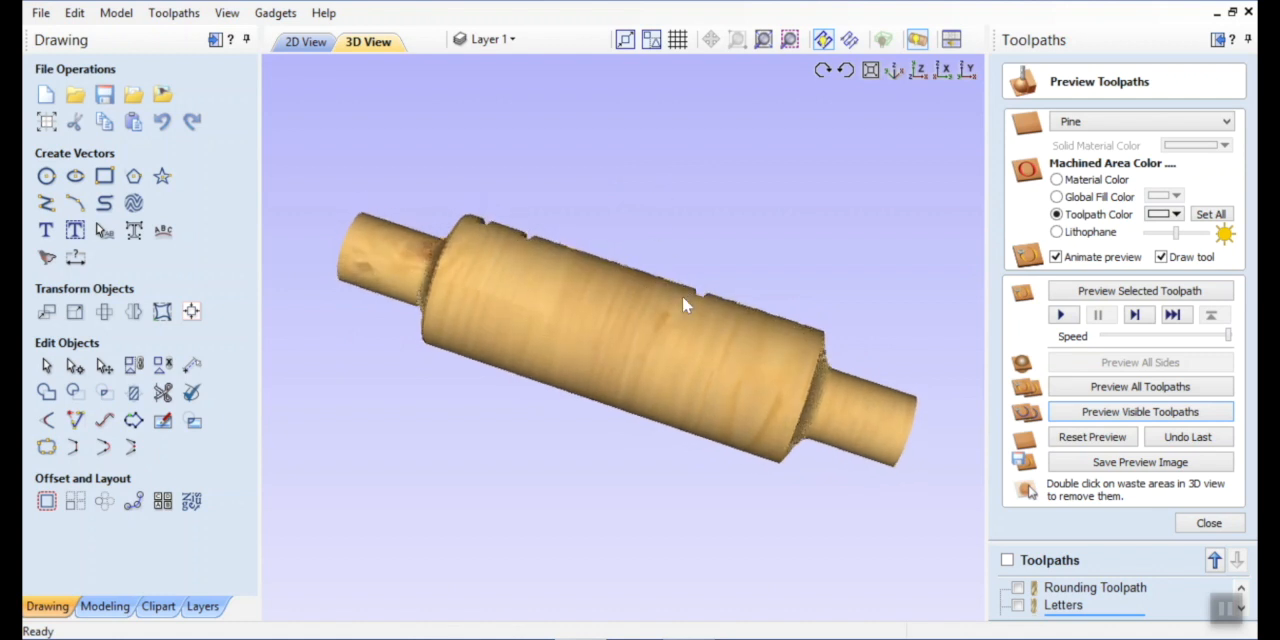
{"action": "left_click_drag", "start_coordinate": [706, 367], "coordinate": [706, 330]}
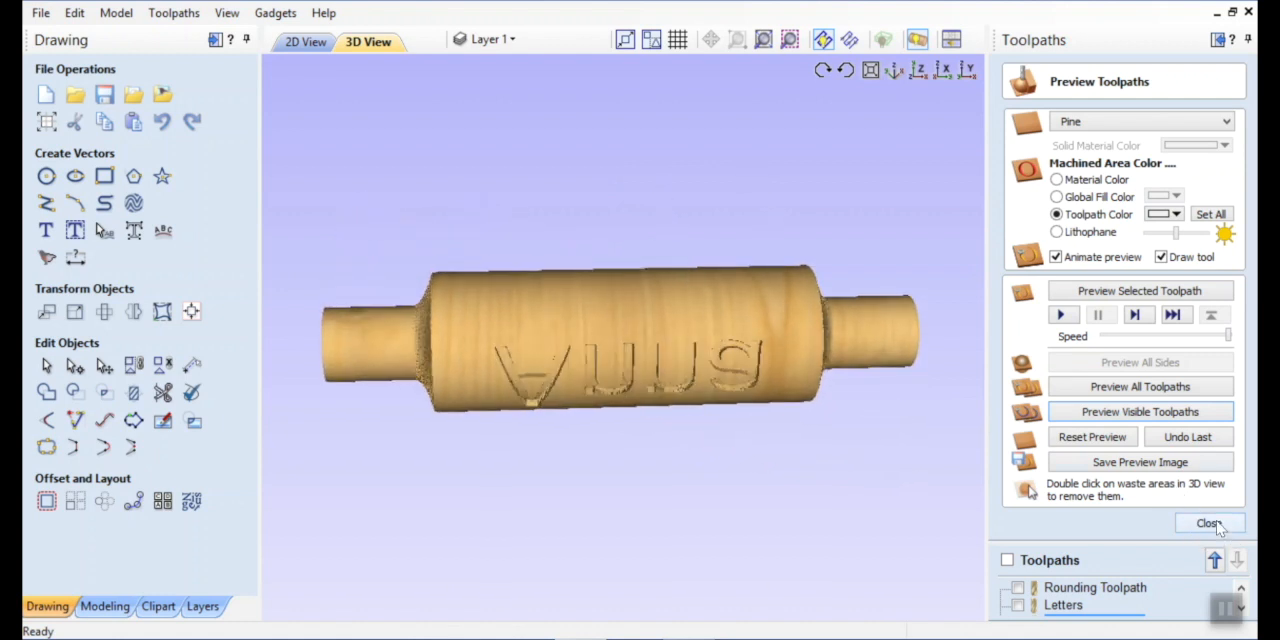
{"action": "left_click", "coordinate": [1218, 520]}
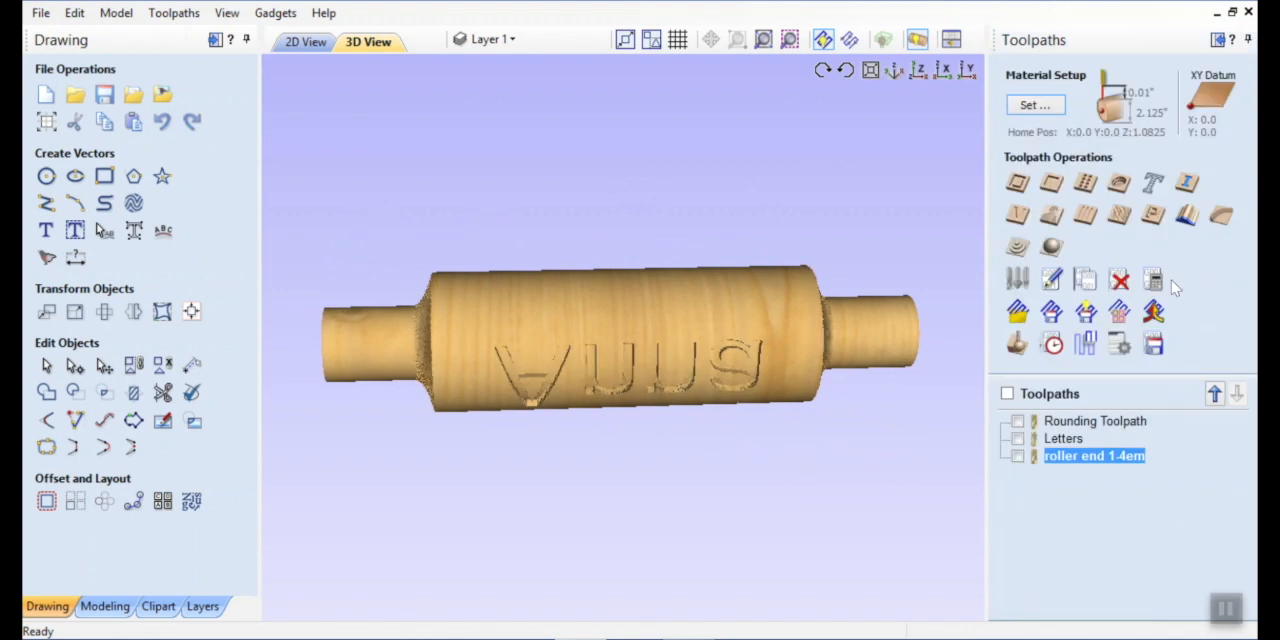
Review the fluting toolpath settings without creating another toolpath, and examine the finished roller all around in 3D.
{"action": "left_click", "coordinate": [1086, 215]}
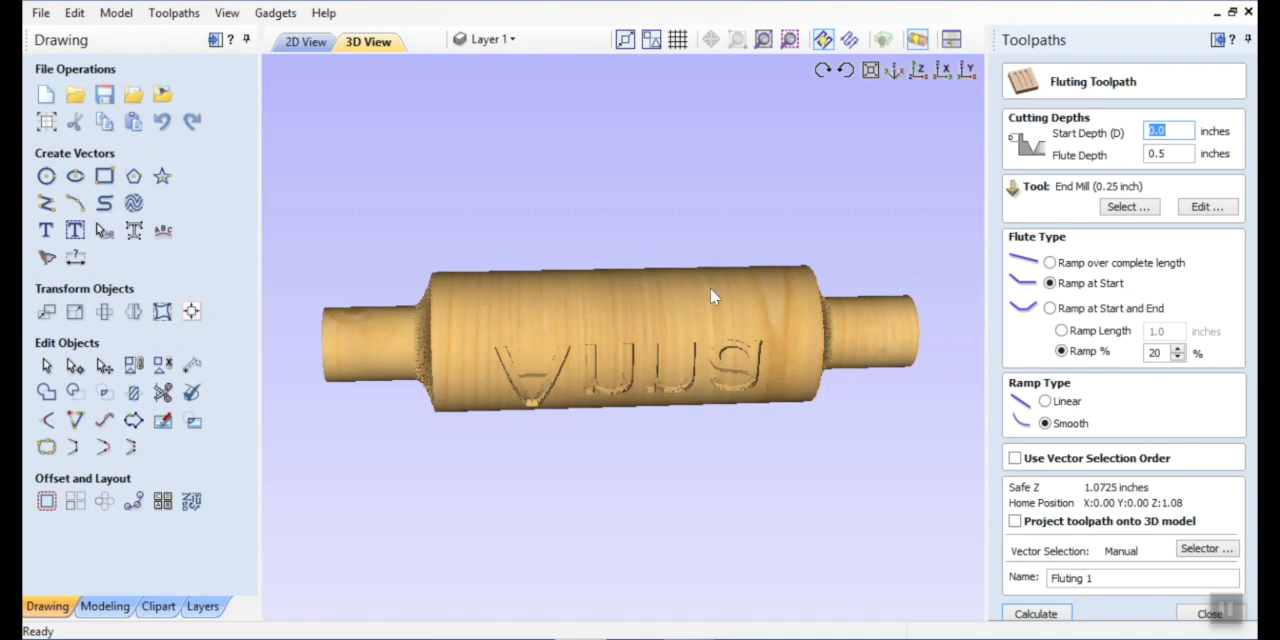
{"action": "left_click", "coordinate": [1207, 614]}
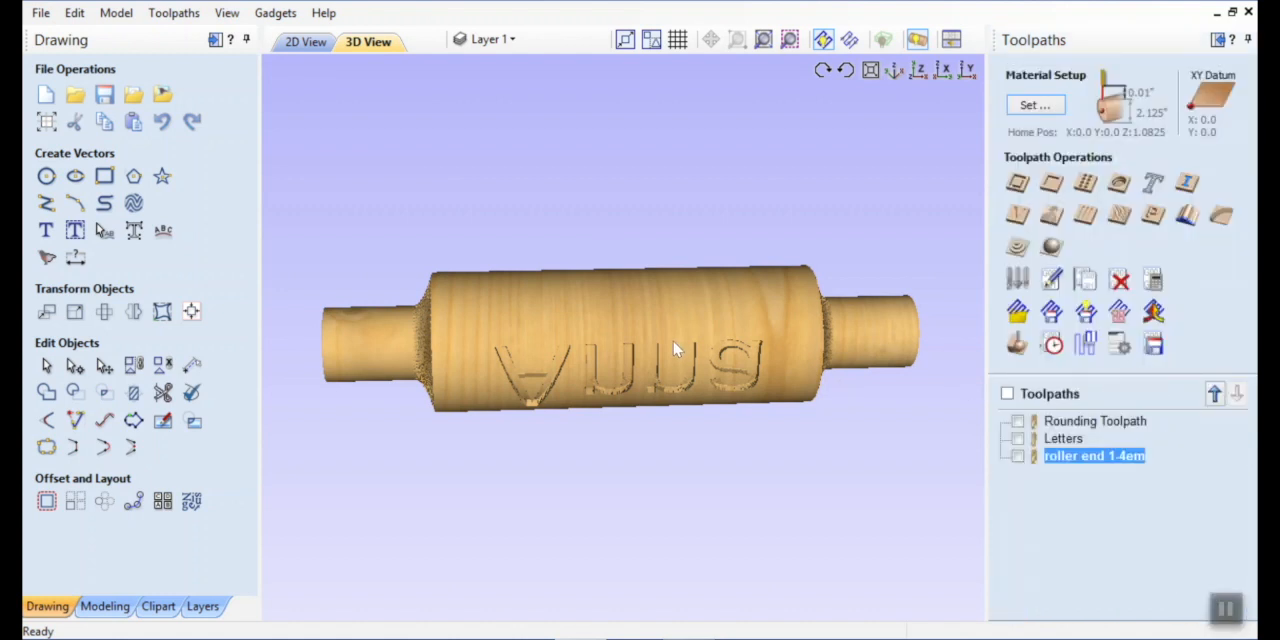
{"action": "mouse_move", "coordinate": [675, 349]}
{"action": "left_mouse_down"}
{"action": "mouse_move", "coordinate": [649, 160]}
{"action": "mouse_move", "coordinate": [634, 355]}
{"action": "mouse_move", "coordinate": [601, 285]}
{"action": "mouse_move", "coordinate": [591, 190]}
{"action": "mouse_move", "coordinate": [644, 308]}
{"action": "mouse_move", "coordinate": [609, 151]}
{"action": "mouse_move", "coordinate": [642, 365]}
{"action": "mouse_move", "coordinate": [643, 253]}
{"action": "mouse_move", "coordinate": [637, 340]}
{"action": "mouse_move", "coordinate": [600, 214]}
{"action": "mouse_move", "coordinate": [660, 365]}
{"action": "mouse_move", "coordinate": [625, 274]}
{"action": "mouse_move", "coordinate": [651, 338]}
{"action": "mouse_move", "coordinate": [651, 175]}
{"action": "mouse_move", "coordinate": [653, 420]}
{"action": "mouse_move", "coordinate": [640, 364]}
{"action": "mouse_move", "coordinate": [651, 257]}
{"action": "mouse_move", "coordinate": [665, 366]}
{"action": "mouse_move", "coordinate": [680, 250]}
{"action": "mouse_move", "coordinate": [692, 330]}
{"action": "mouse_move", "coordinate": [676, 388]}
{"action": "mouse_move", "coordinate": [688, 340]}
{"action": "mouse_move", "coordinate": [690, 358]}
{"action": "mouse_move", "coordinate": [680, 320]}
{"action": "mouse_move", "coordinate": [669, 361]}
{"action": "mouse_move", "coordinate": [677, 243]}
{"action": "mouse_move", "coordinate": [682, 386]}
{"action": "mouse_move", "coordinate": [691, 343]}
{"action": "left_mouse_up"}
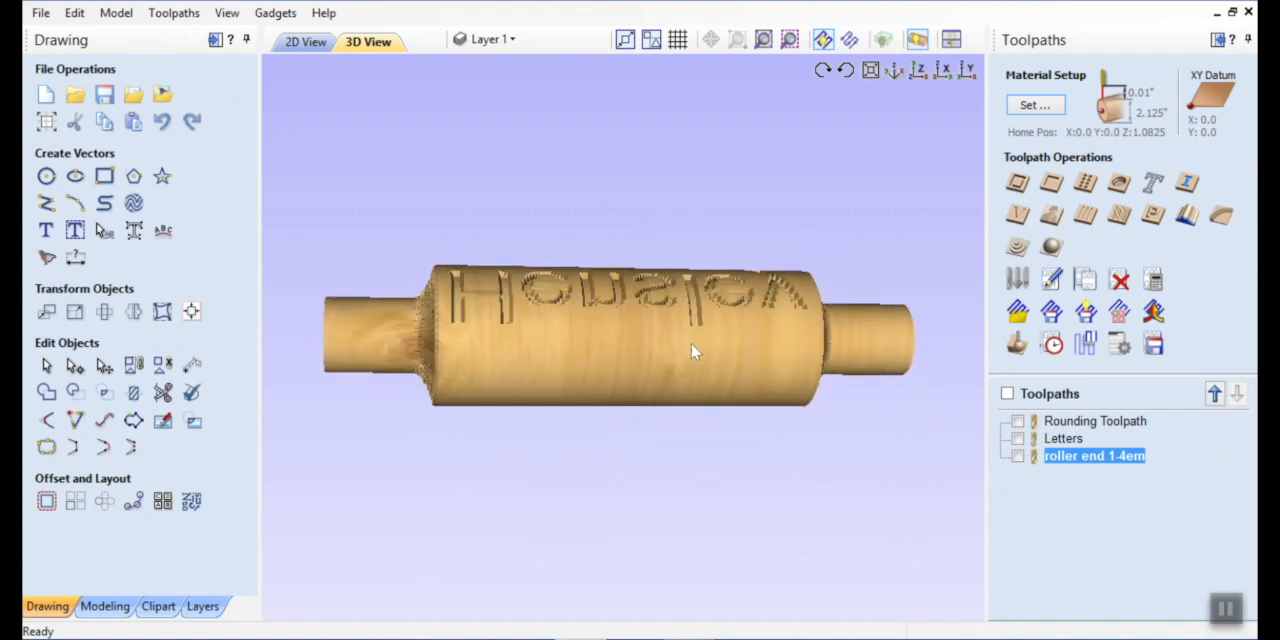
{"action": "left_click_drag", "start_coordinate": [767, 350], "coordinate": [705, 393]}
{"action": "left_click_drag", "start_coordinate": [689, 276], "coordinate": [709, 361]}
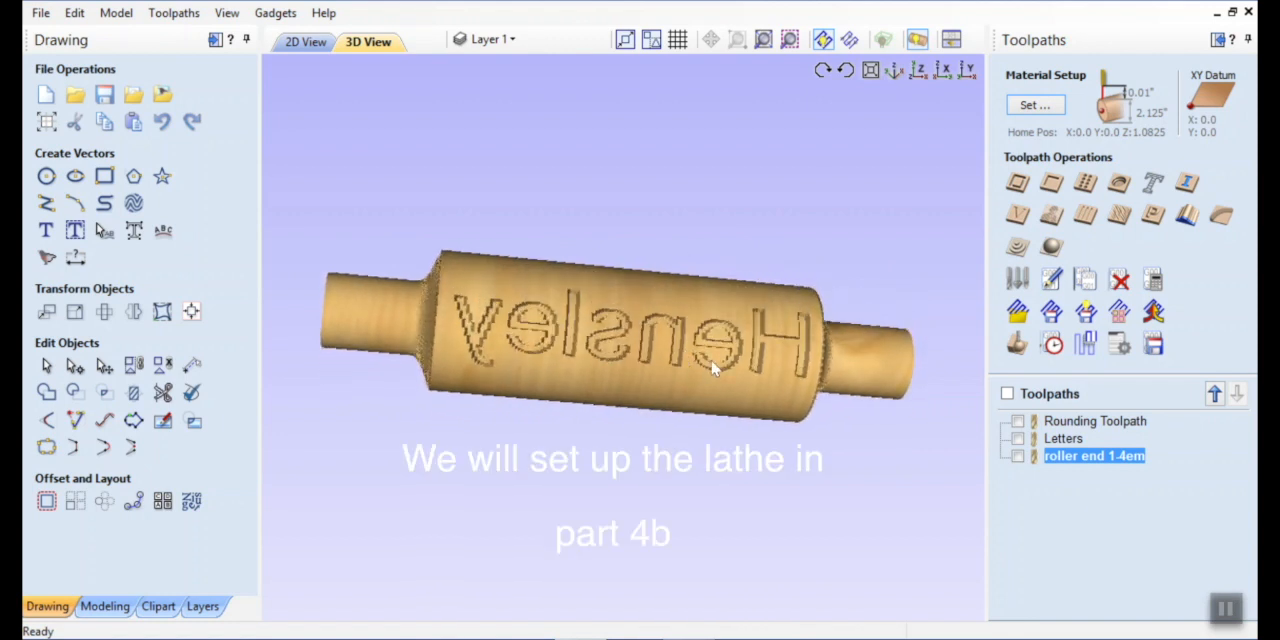